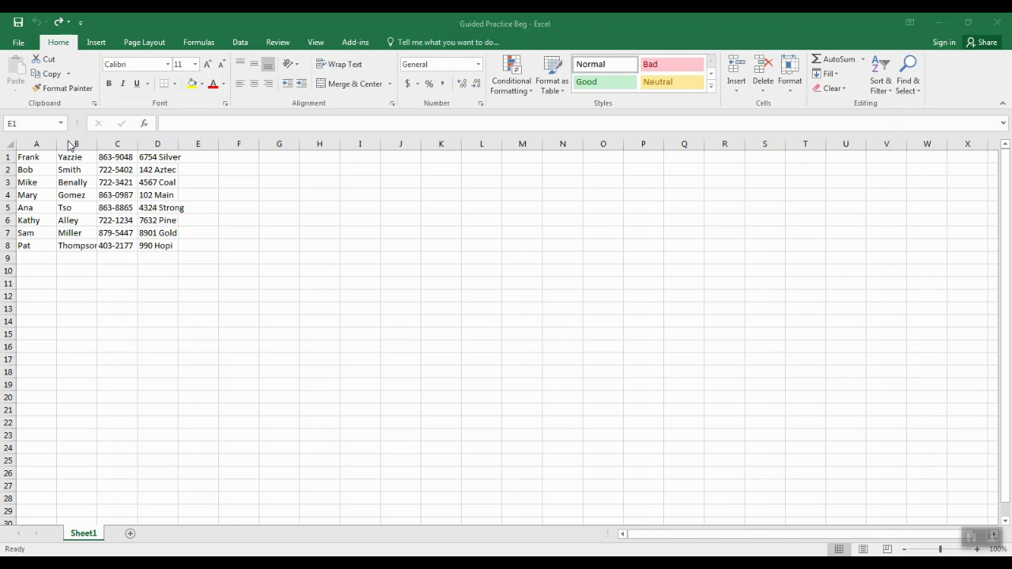
Step: Sort the list A to Z by last name in column B, expanding the selection to keep rows together
click(76, 143)
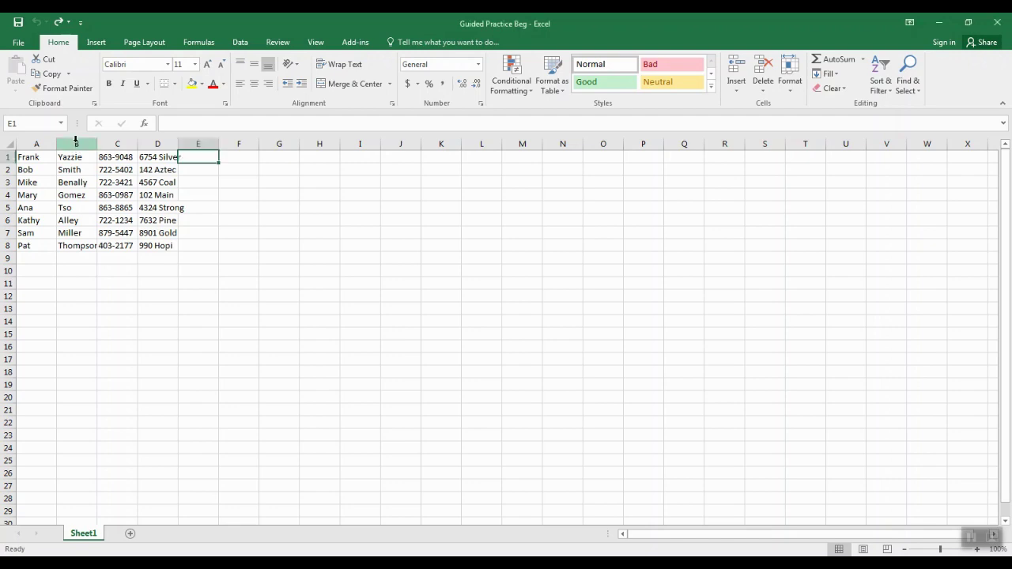
click(76, 142)
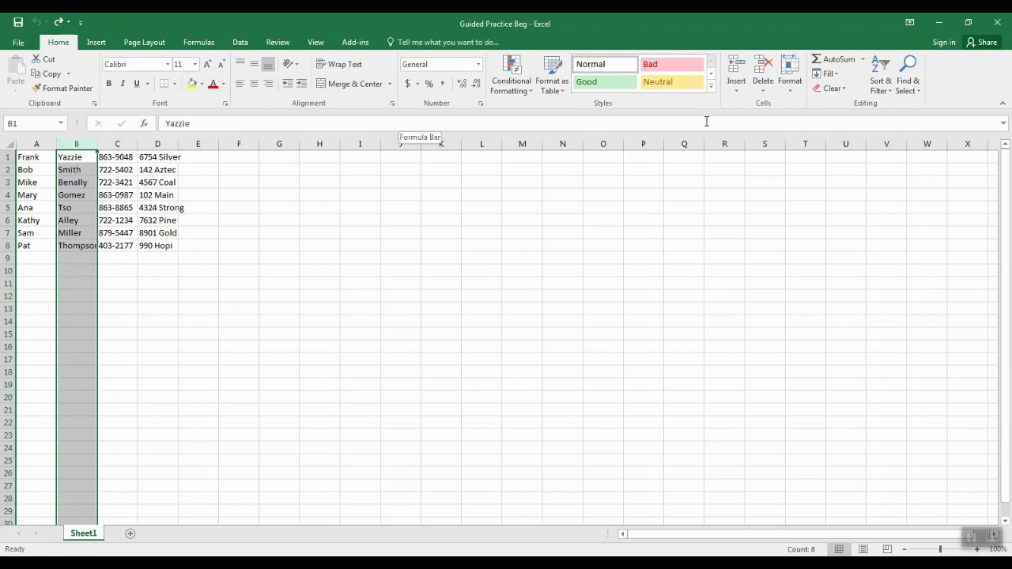
click(881, 82)
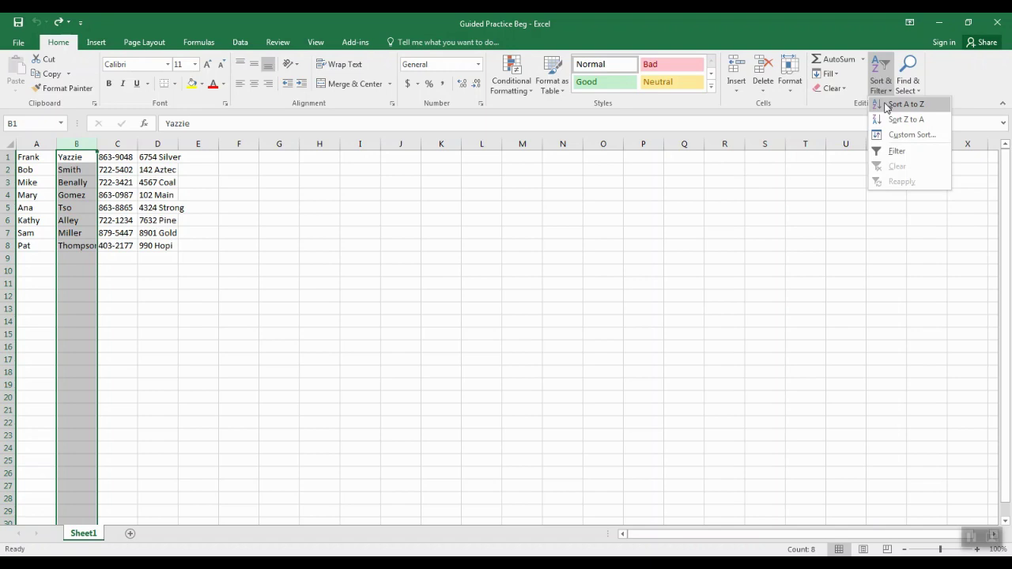
click(887, 106)
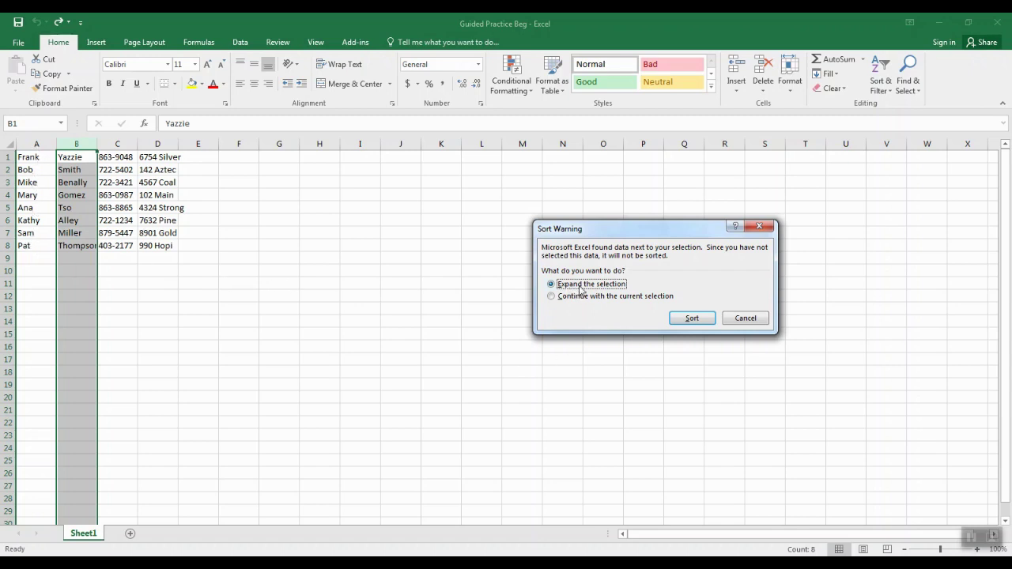
click(693, 318)
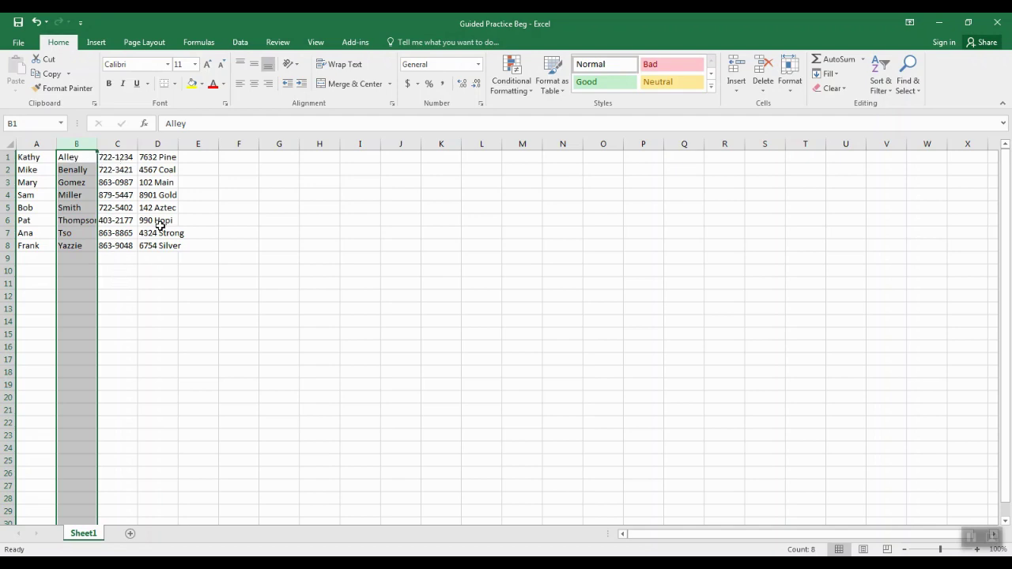
click(159, 164)
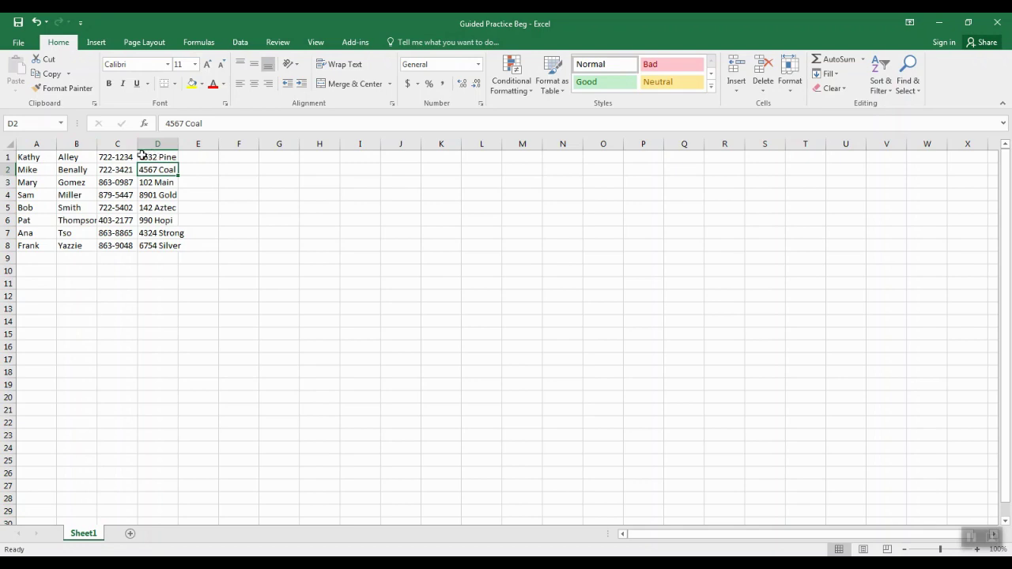
click(152, 157)
click(156, 172)
click(157, 183)
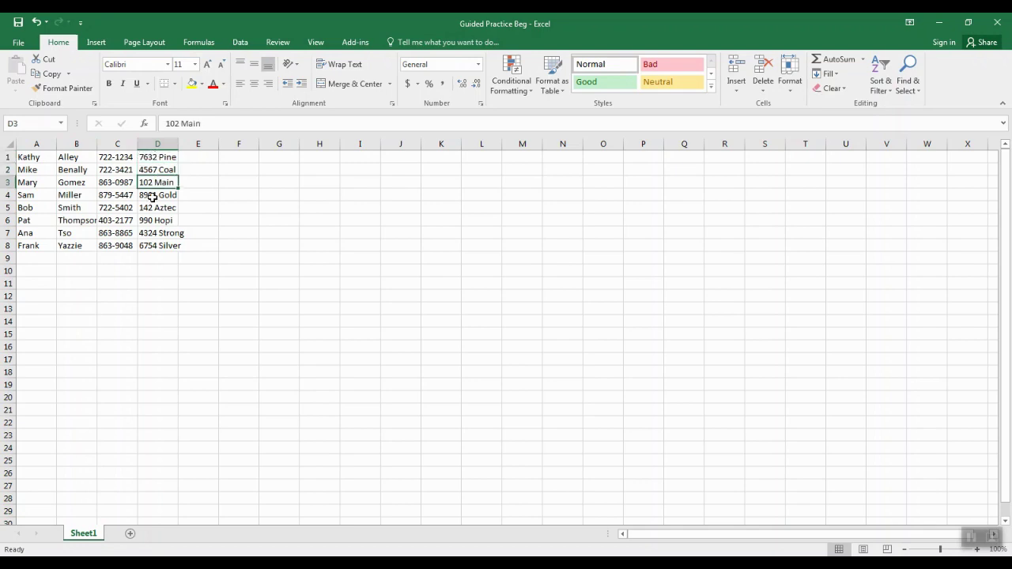
click(151, 198)
click(159, 207)
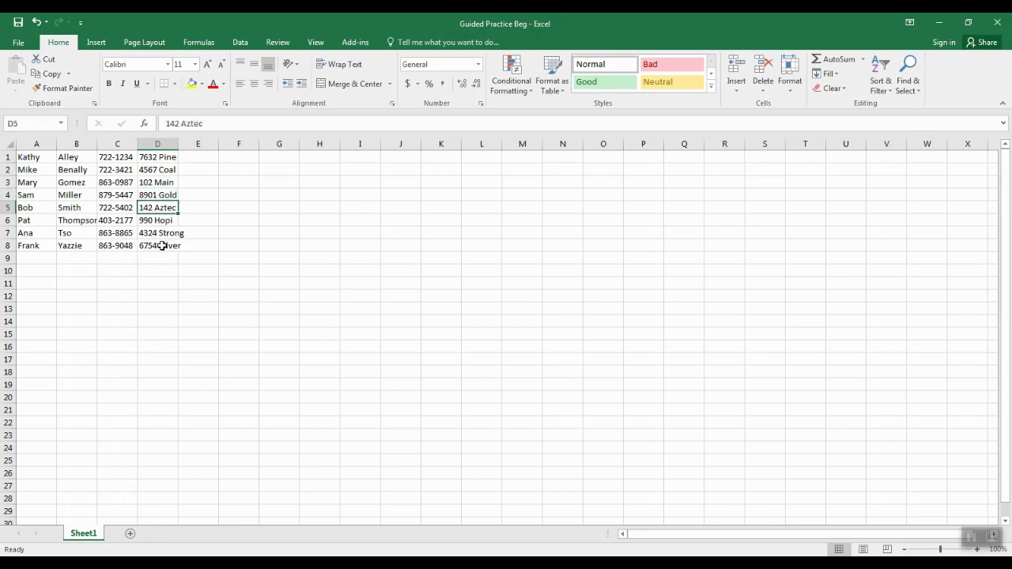
click(157, 138)
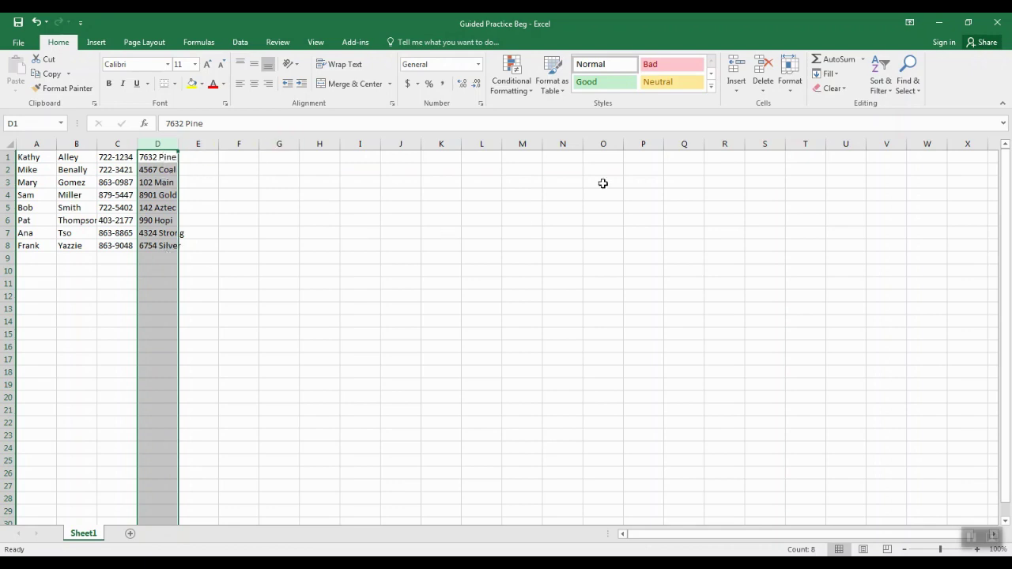
Step: Sort the whole table A to Z by the column D street addresses, expanding the selection
click(881, 81)
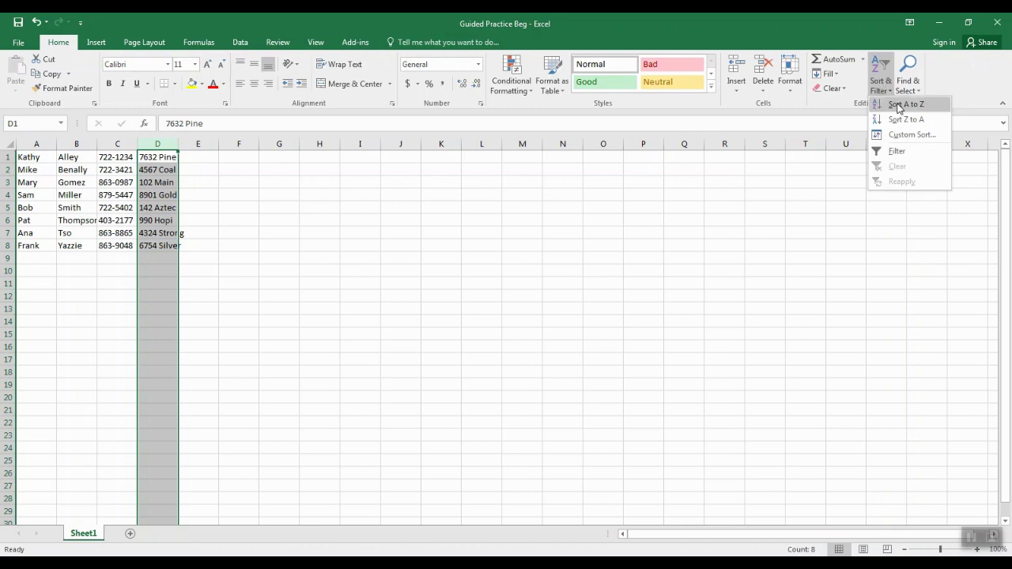
click(898, 105)
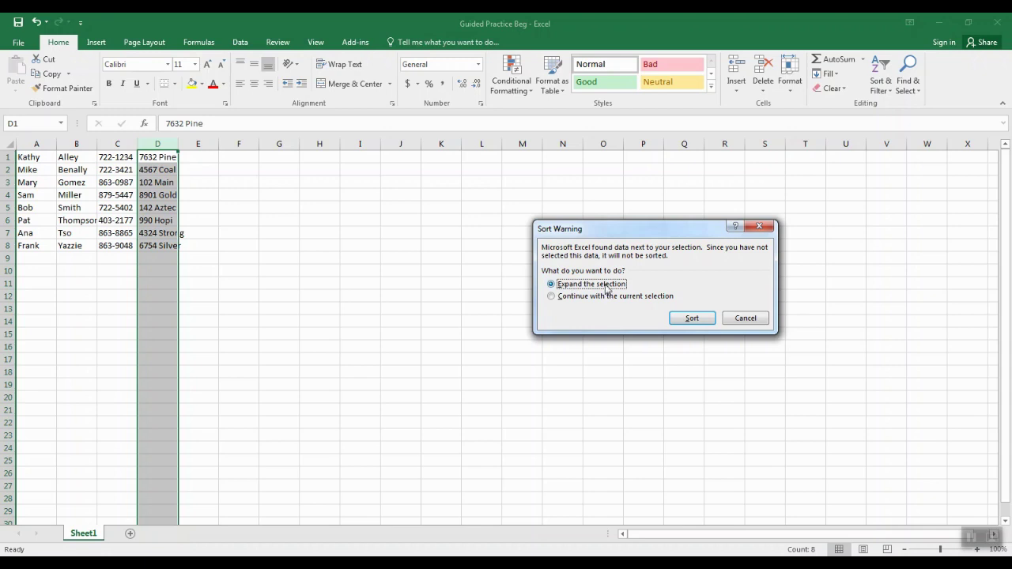
click(692, 319)
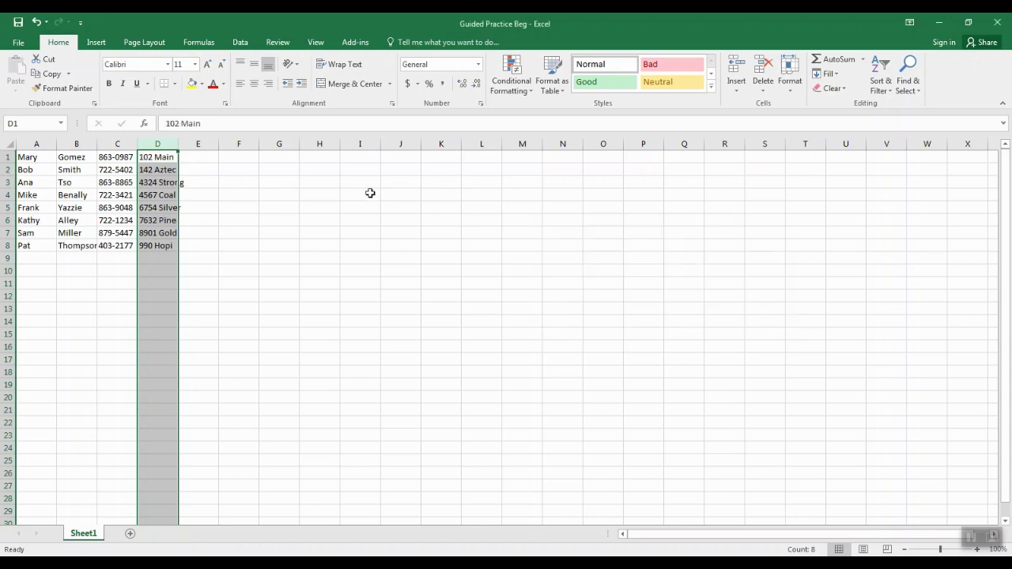
click(155, 157)
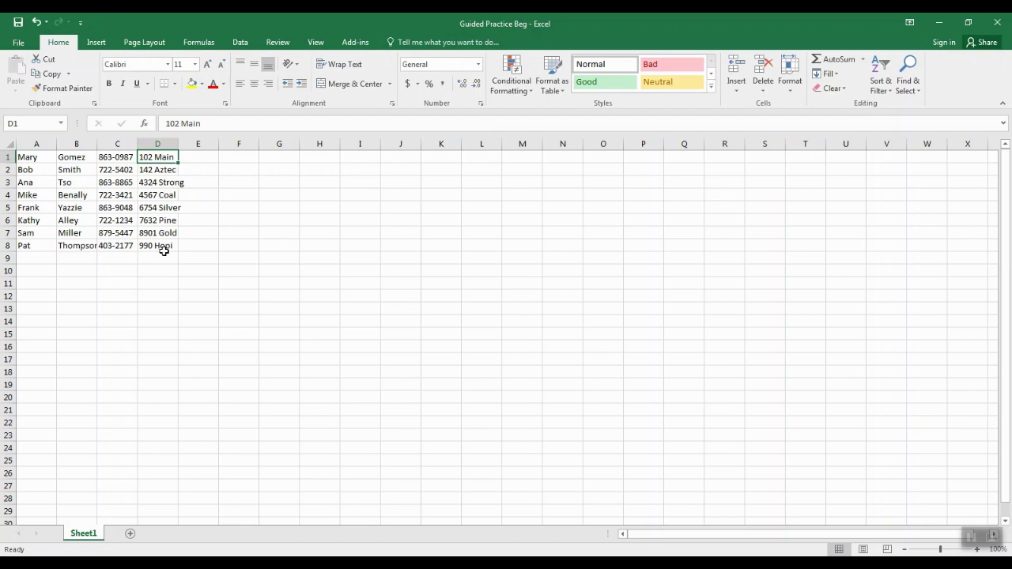
Step: Reselect the street address column D and bring up the Data ribbon
click(199, 157)
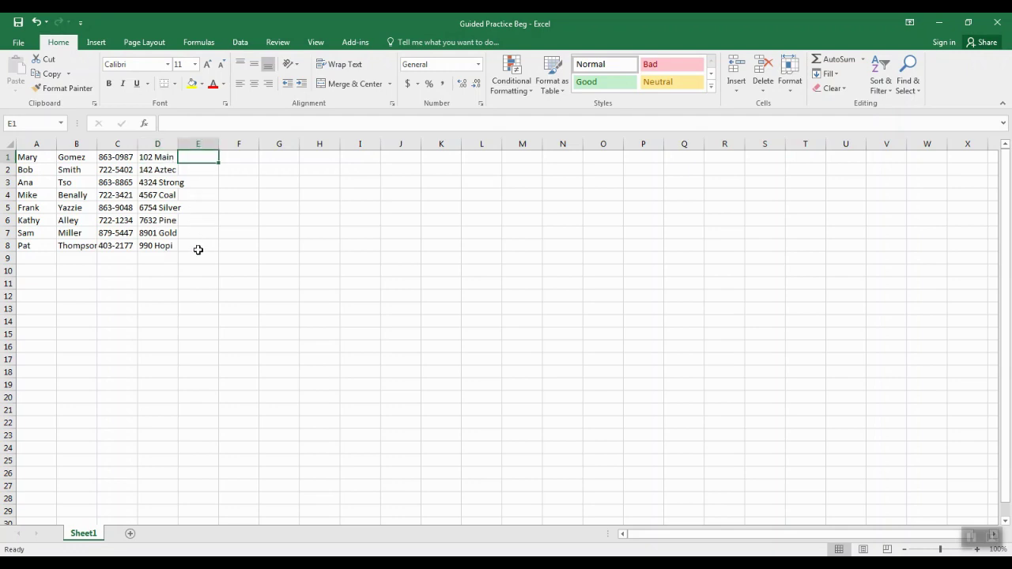
click(156, 145)
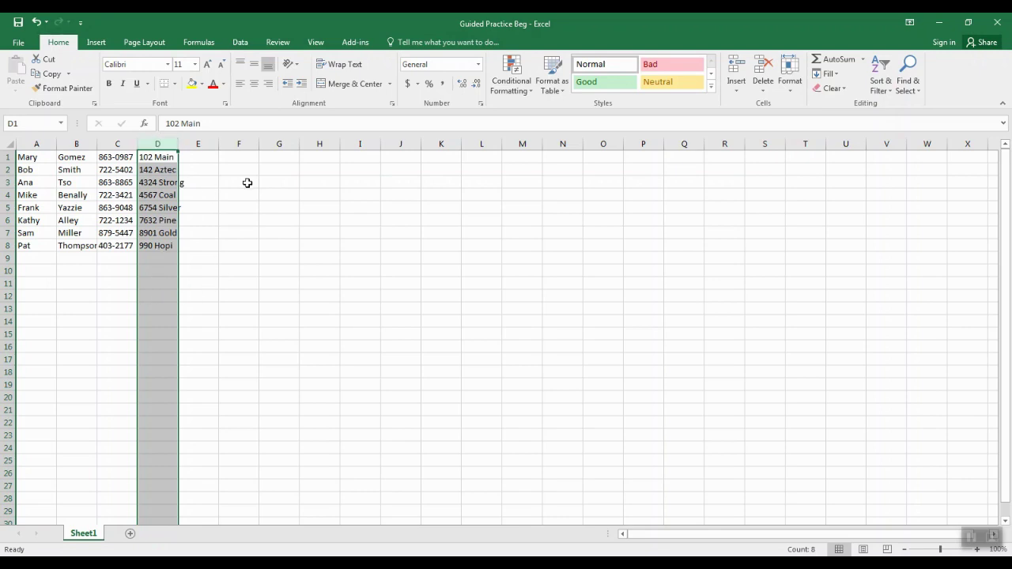
click(239, 43)
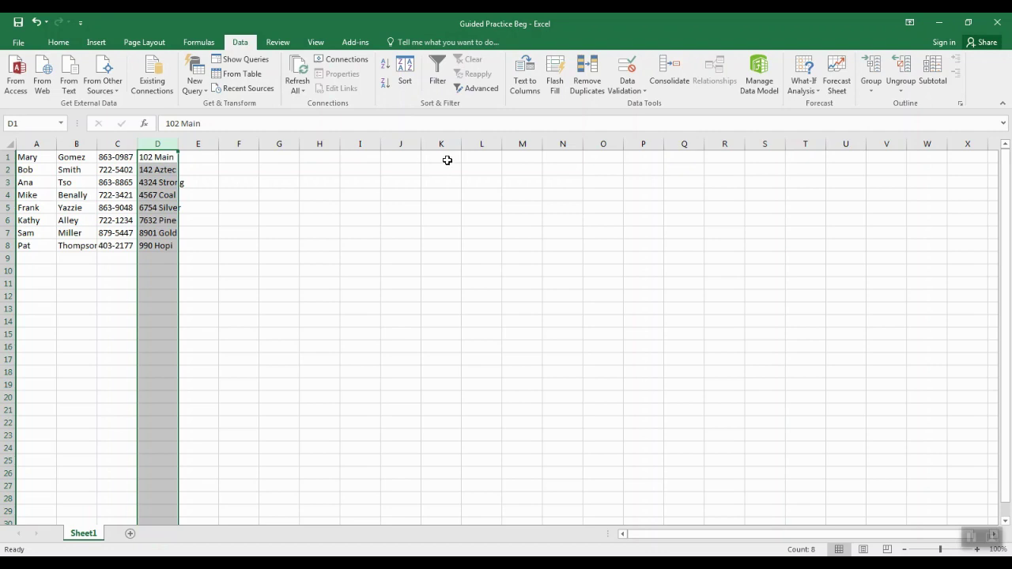
Step: Split column D addresses at spaces with Text to Columns, keeping house numbers as Text
click(528, 79)
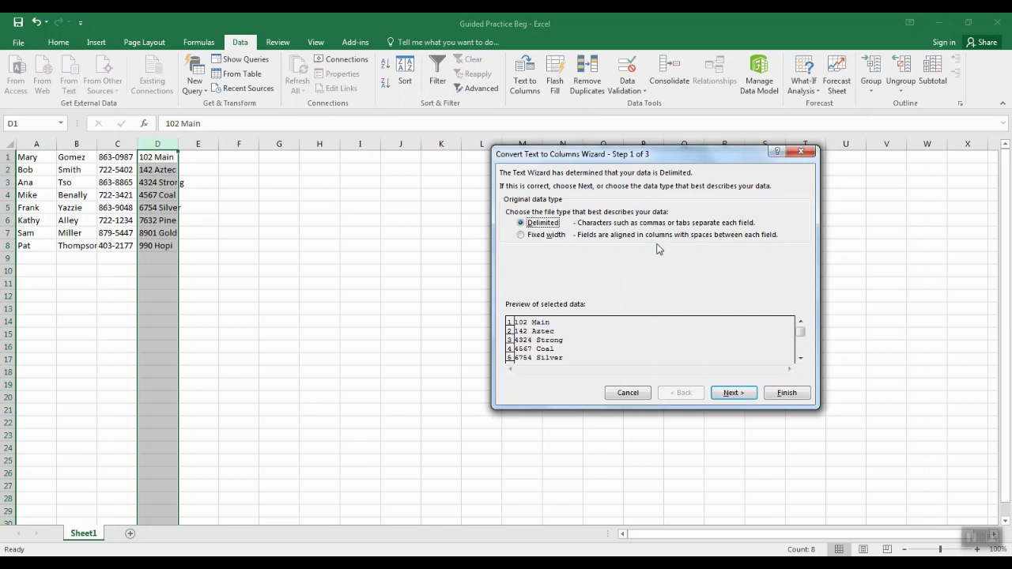
click(733, 393)
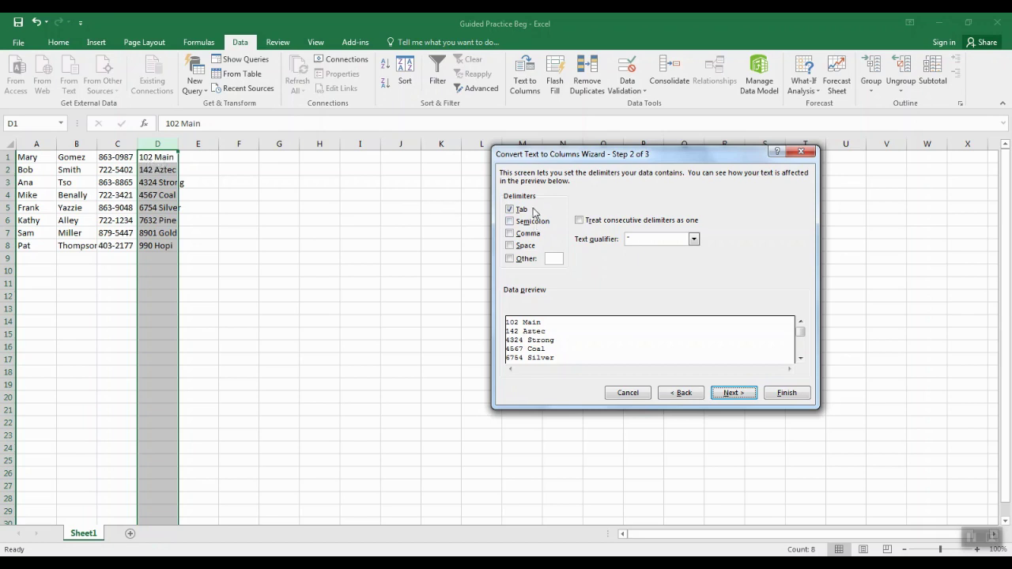
click(510, 246)
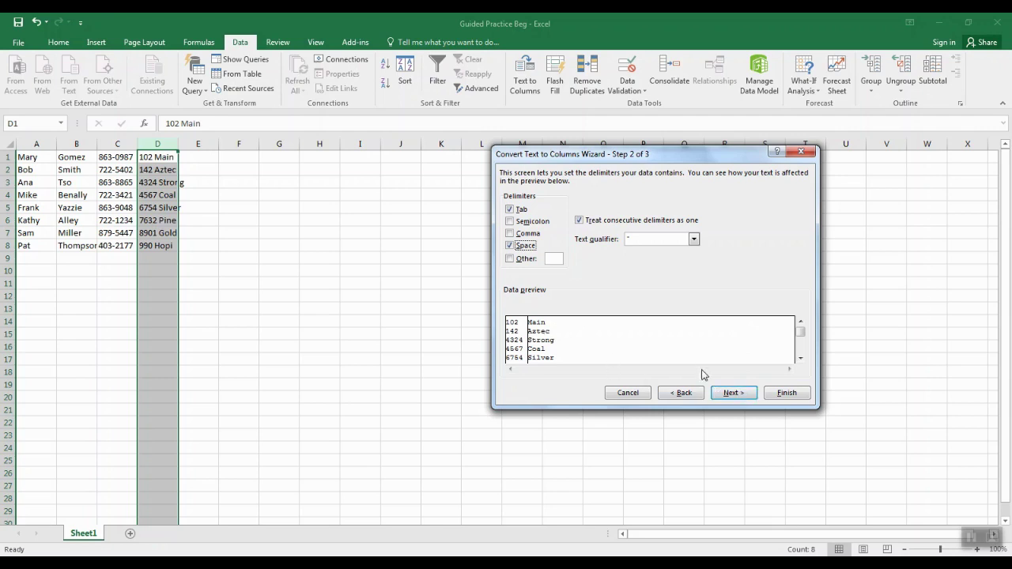
click(736, 393)
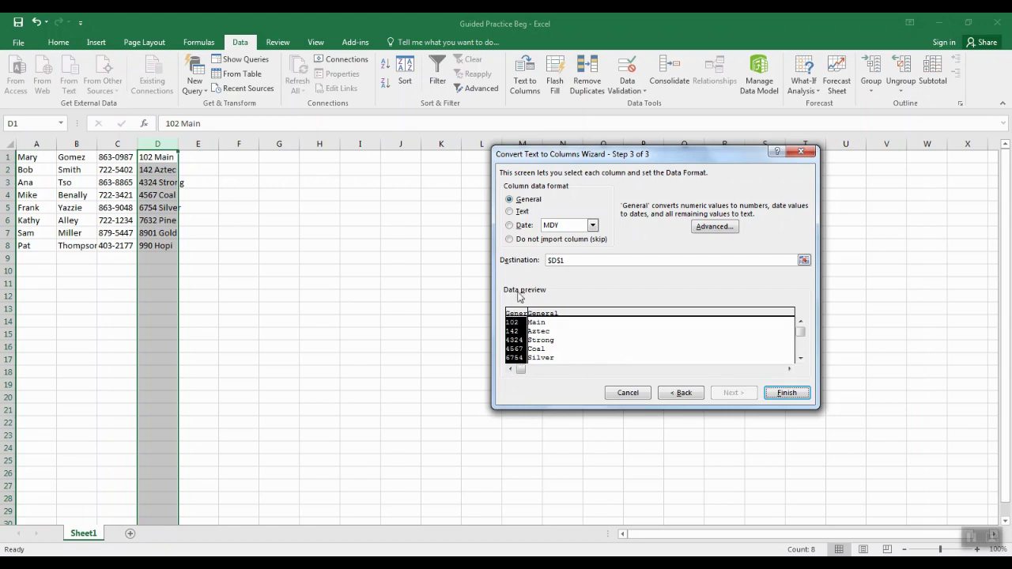
click(510, 212)
click(787, 395)
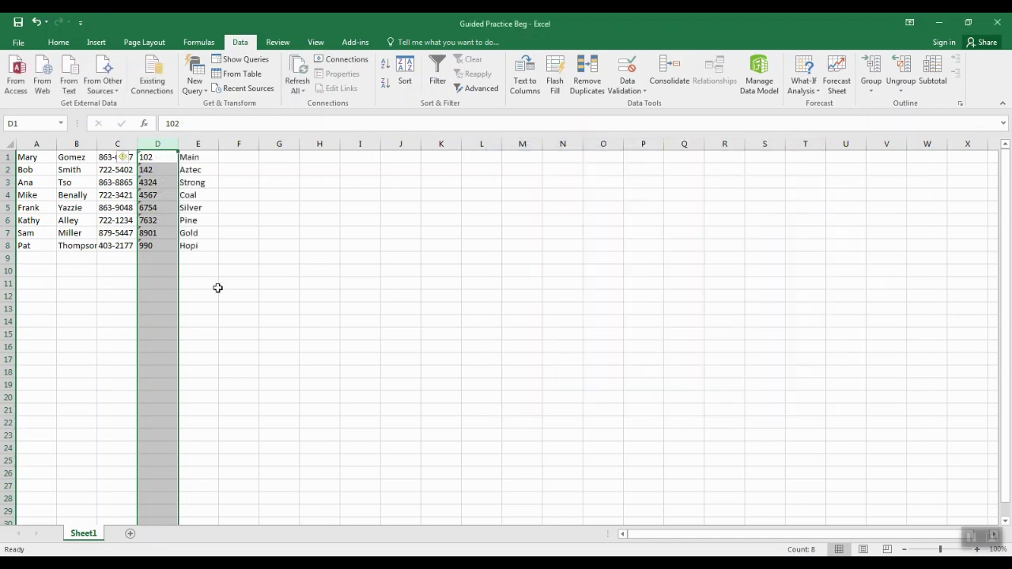
click(167, 244)
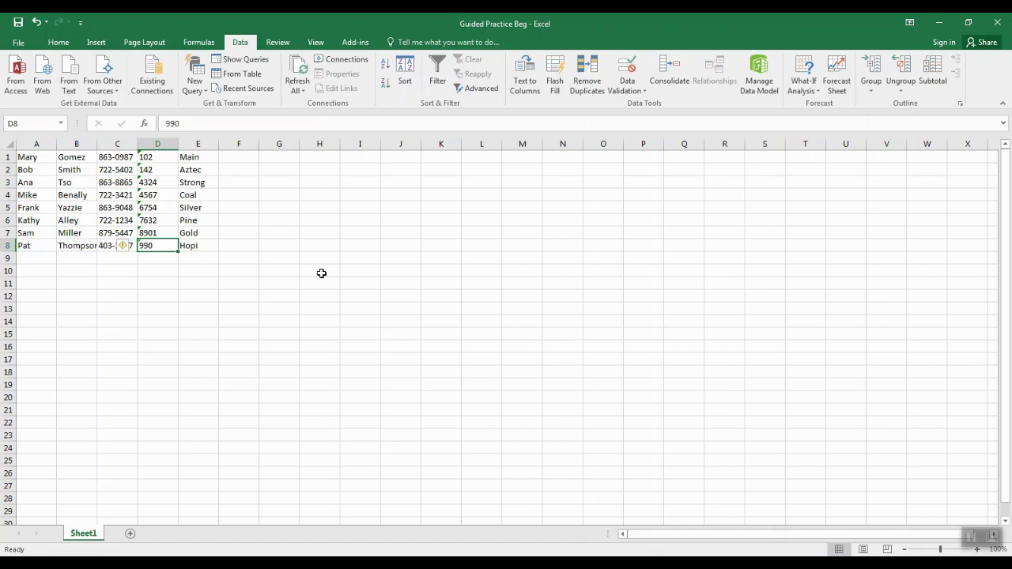
click(241, 160)
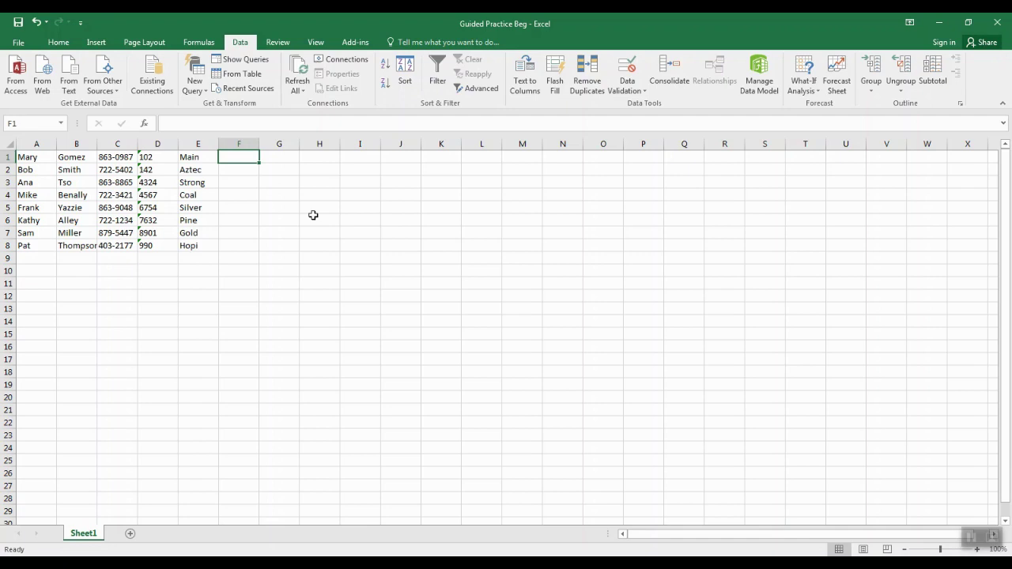
Step: Enter the amounts 100, 200, 400 and 120 into F1 through F4
text(100)
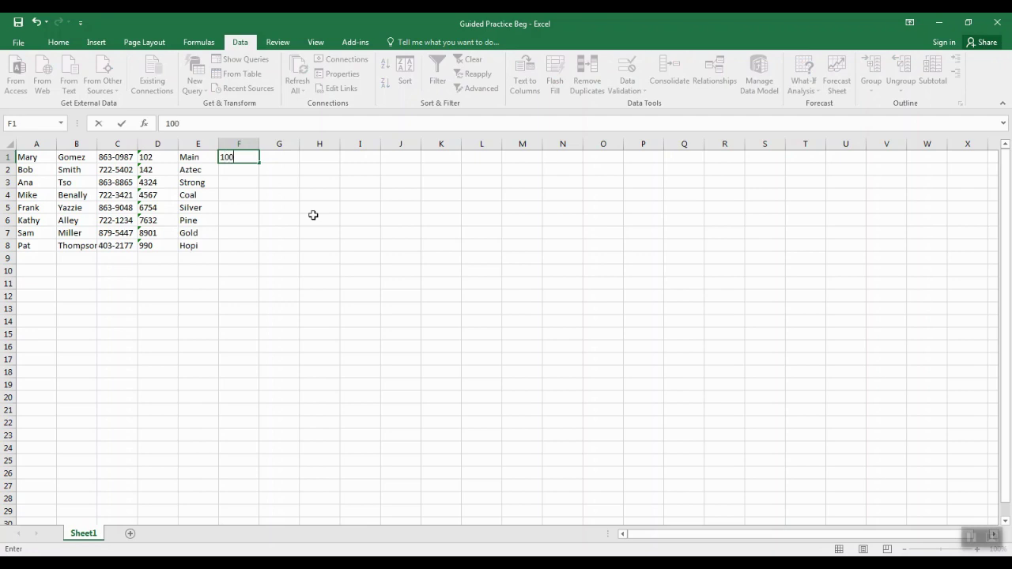
key(Return)
text(2)
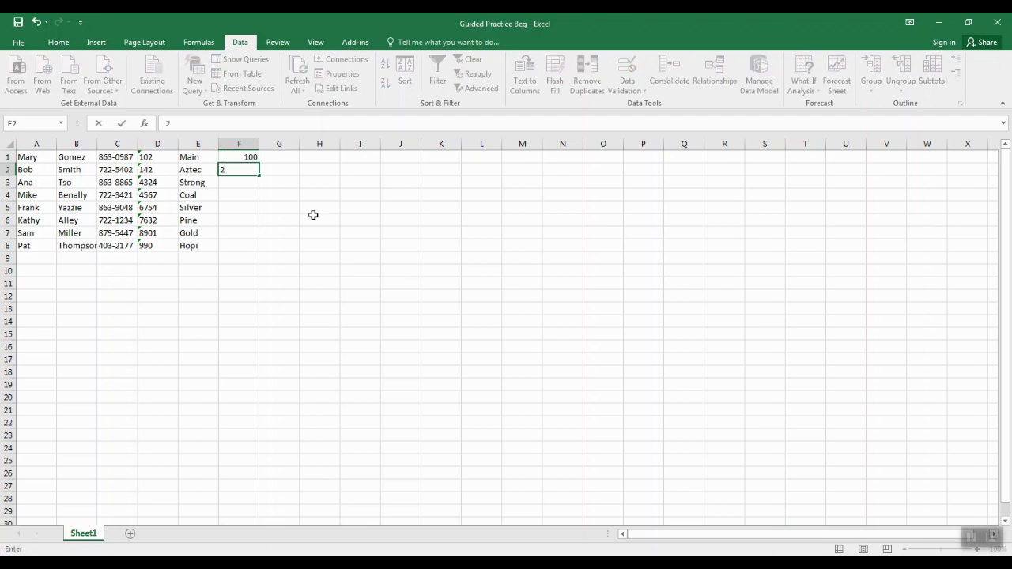
text(00)
key(Return)
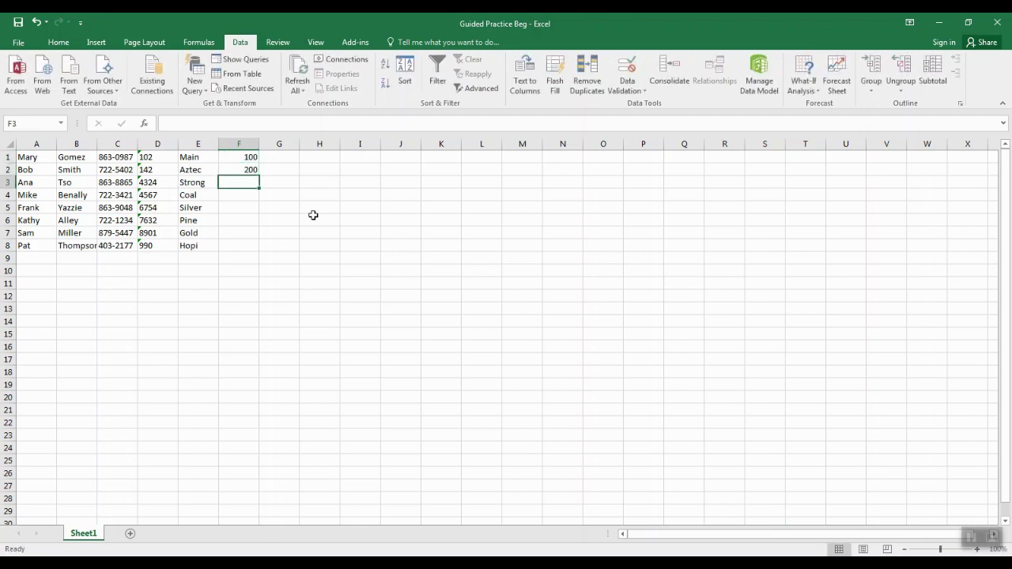
text(400)
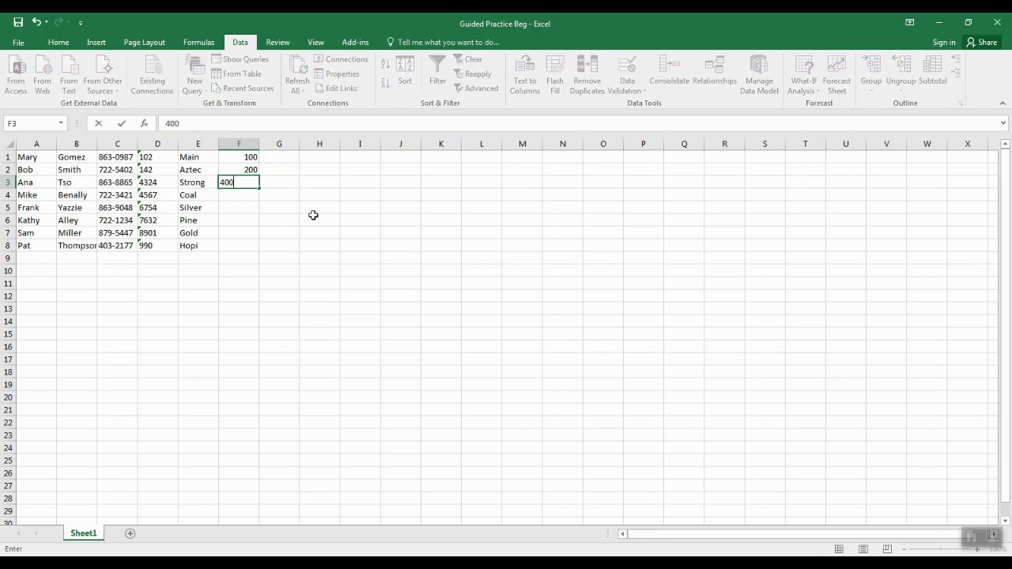
key(Return)
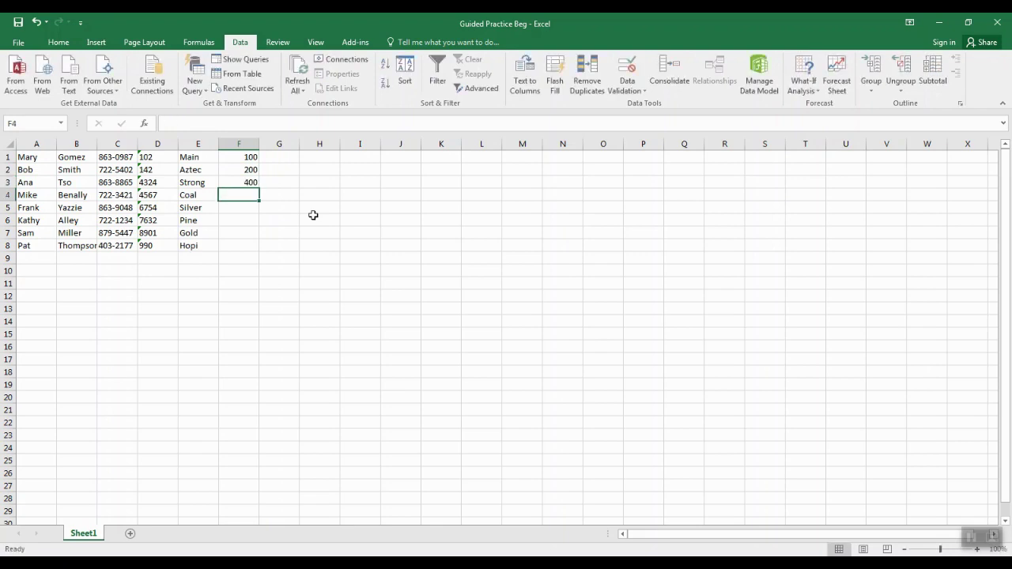
text(1)
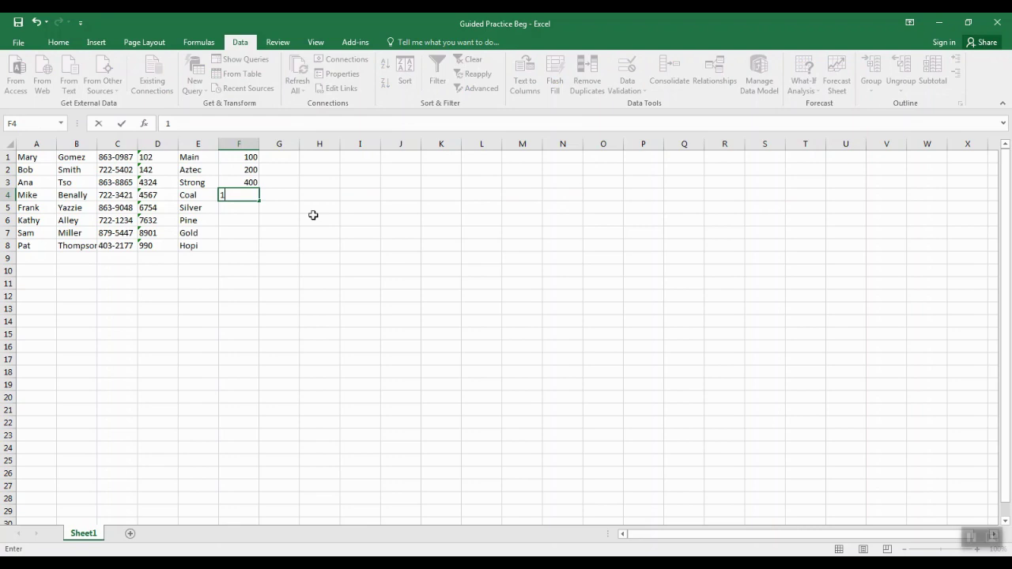
text(20)
key(Return)
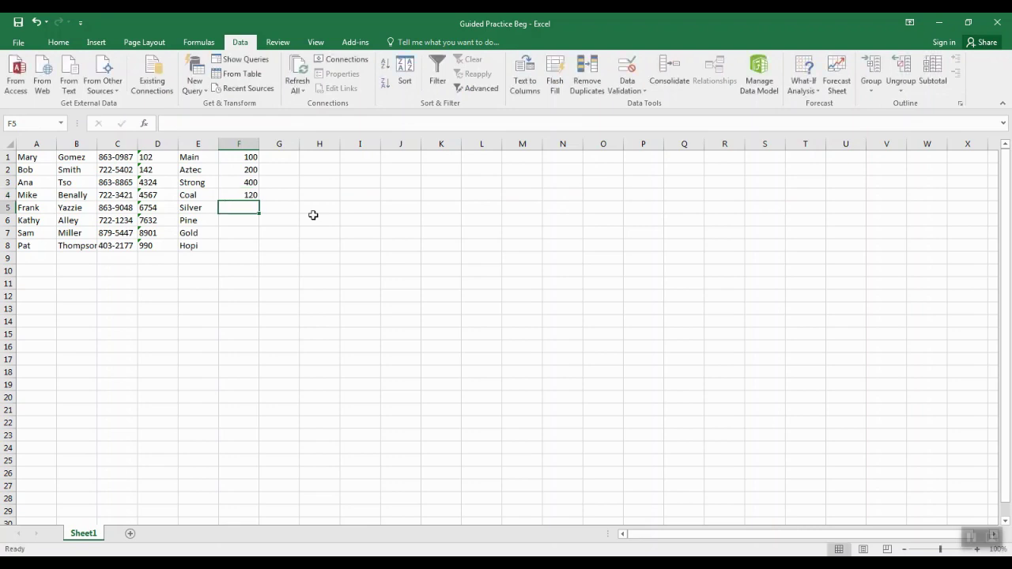
Step: Enter 50, 25, 150 and 300 into F5 through F8, correcting the F7 typo
text(50)
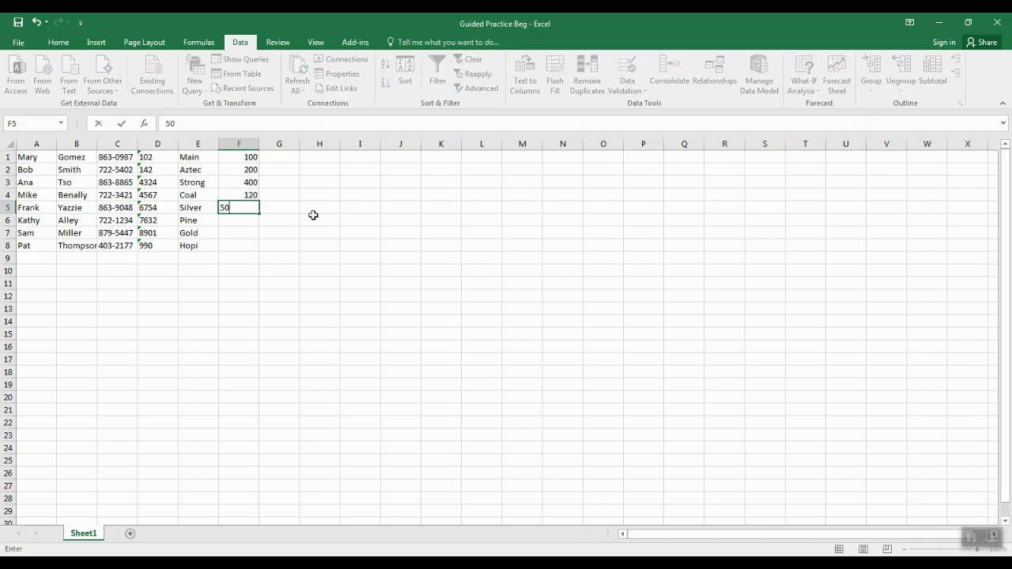
key(Return)
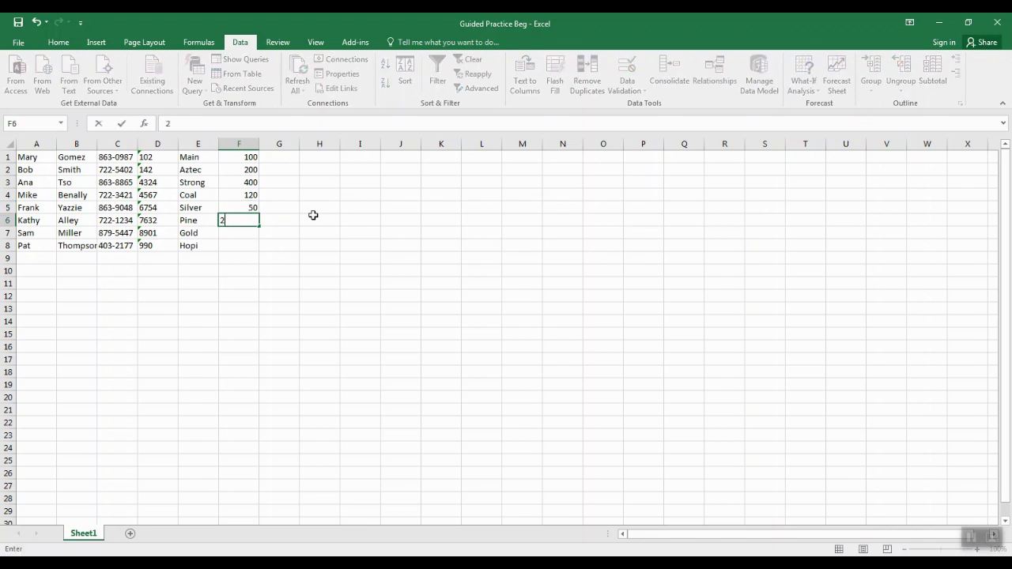
text(25)
key(Return)
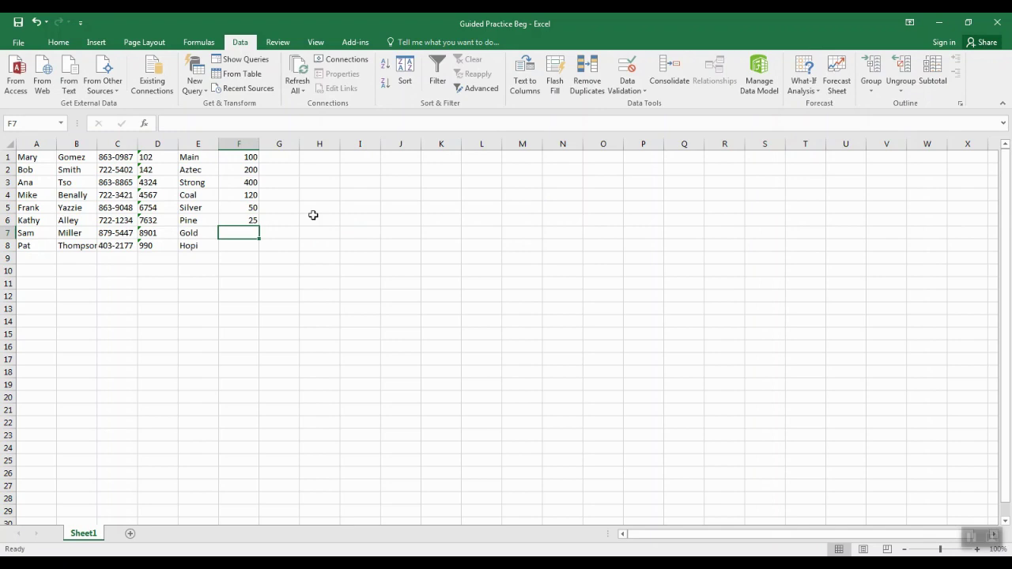
text(100)
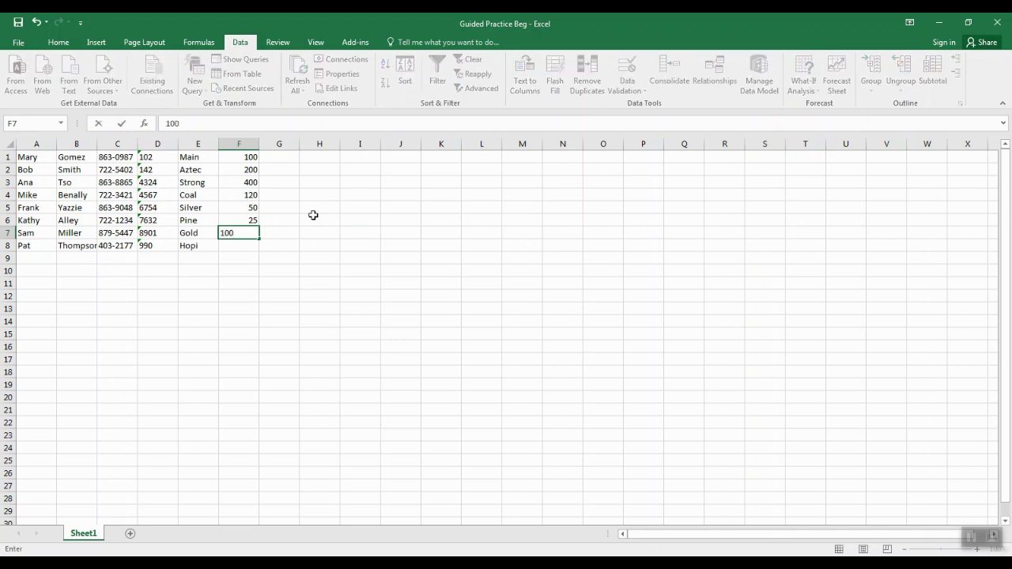
key(BackSpace)
key(BackSpace)
text(50)
key(ctrl+Return)
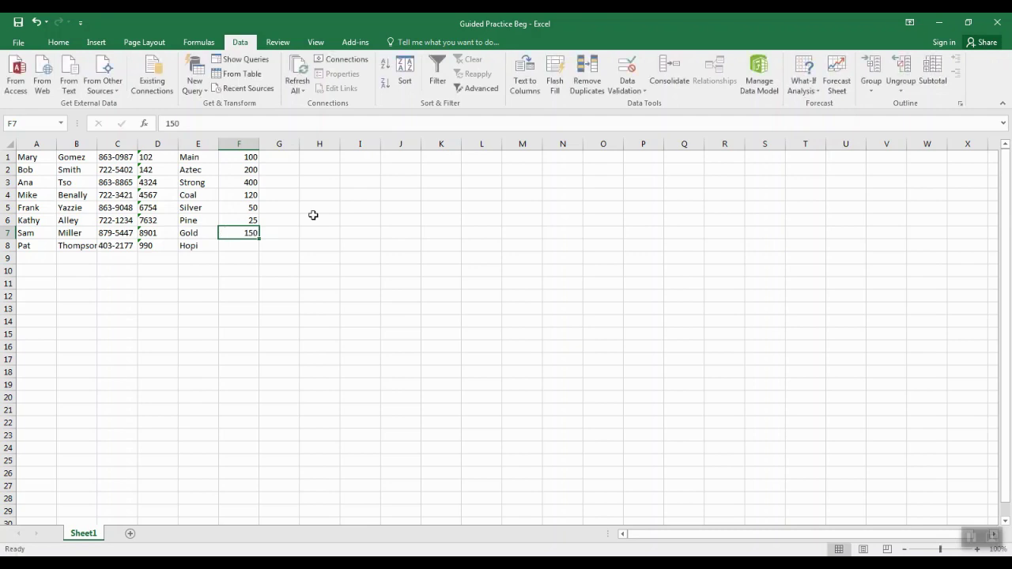
key(Return)
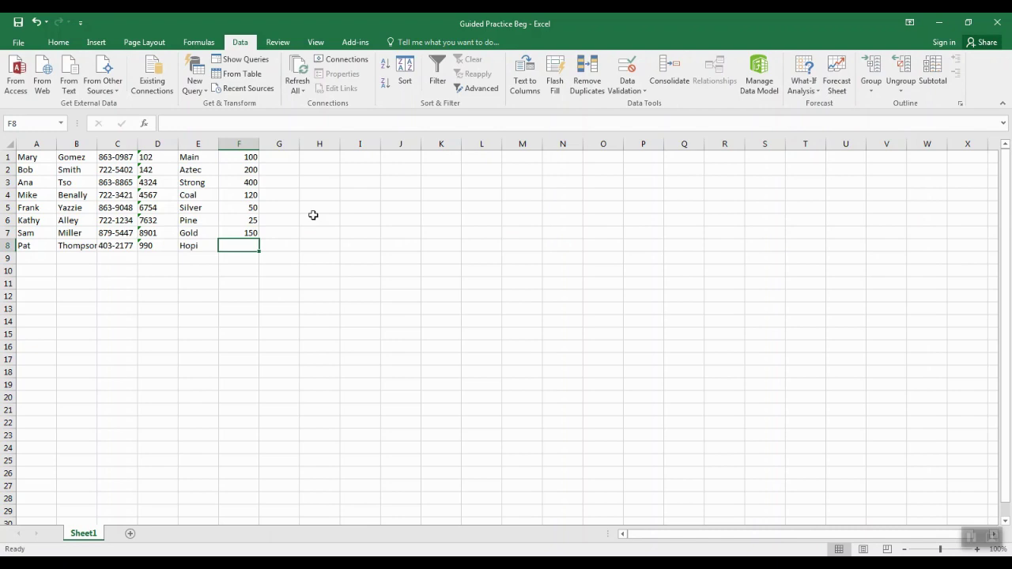
text(3)
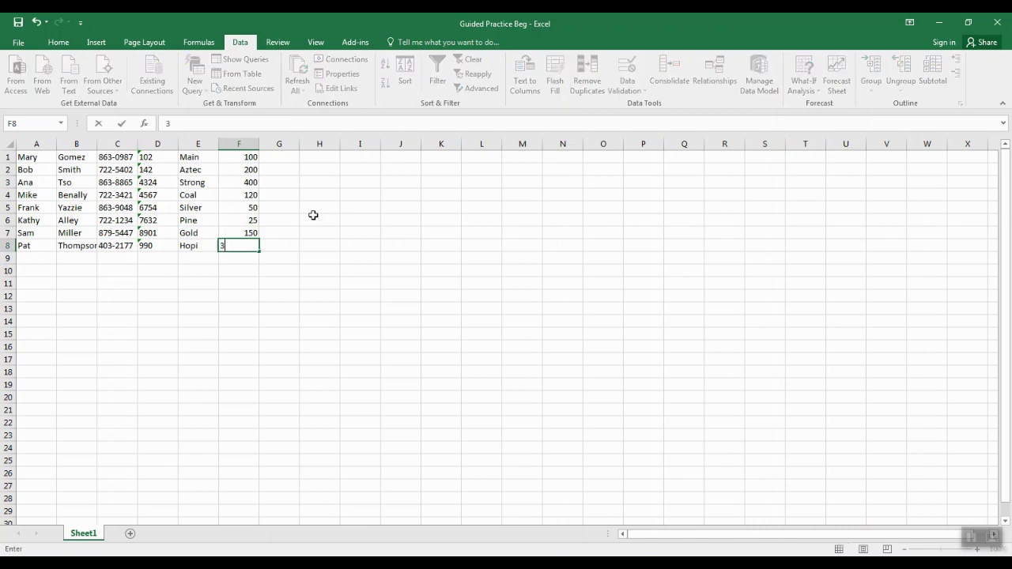
text(00)
key(Return)
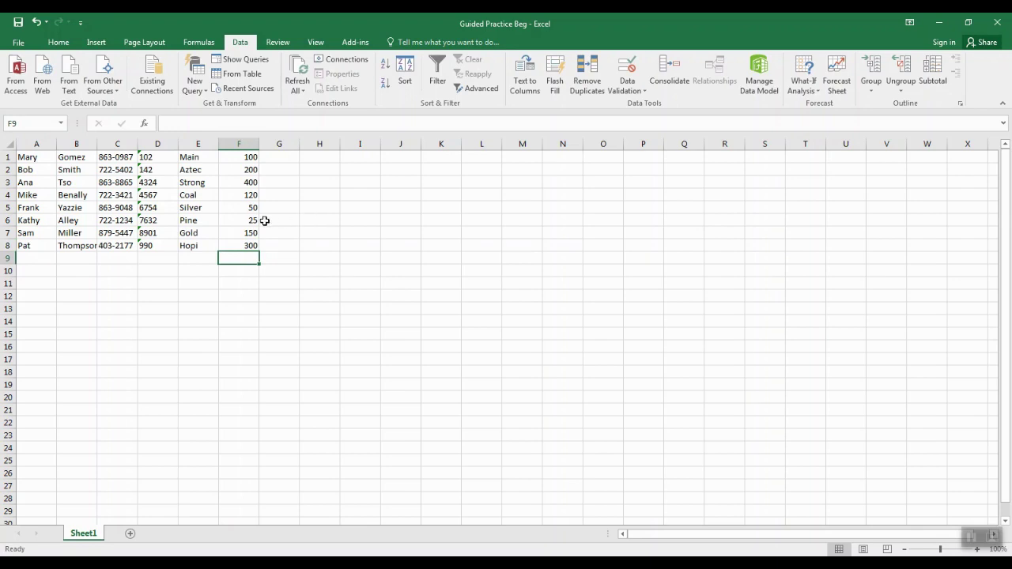
click(246, 157)
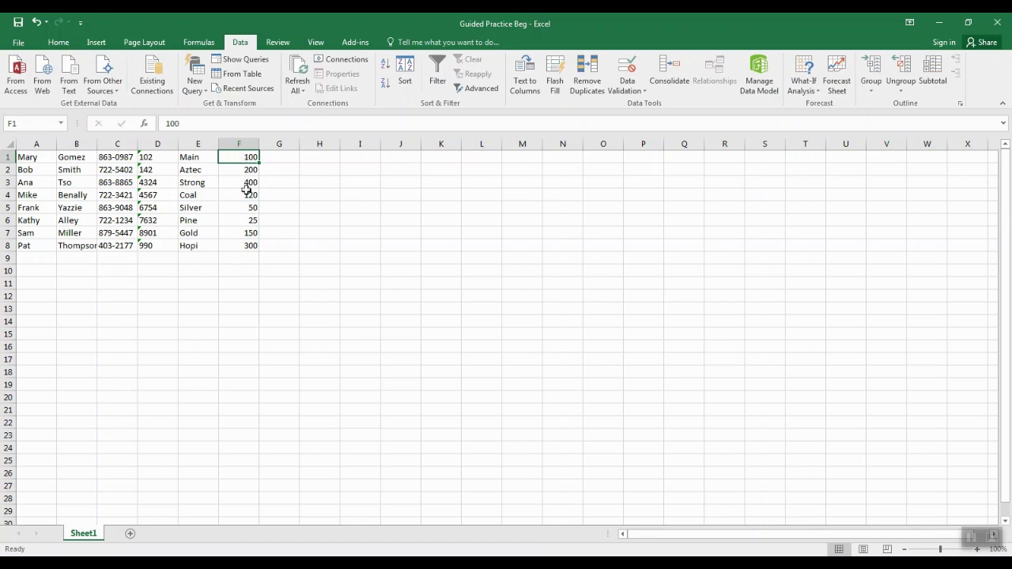
Step: Apply Accounting Number Format to column F so amounts read like $ 100.00
click(238, 143)
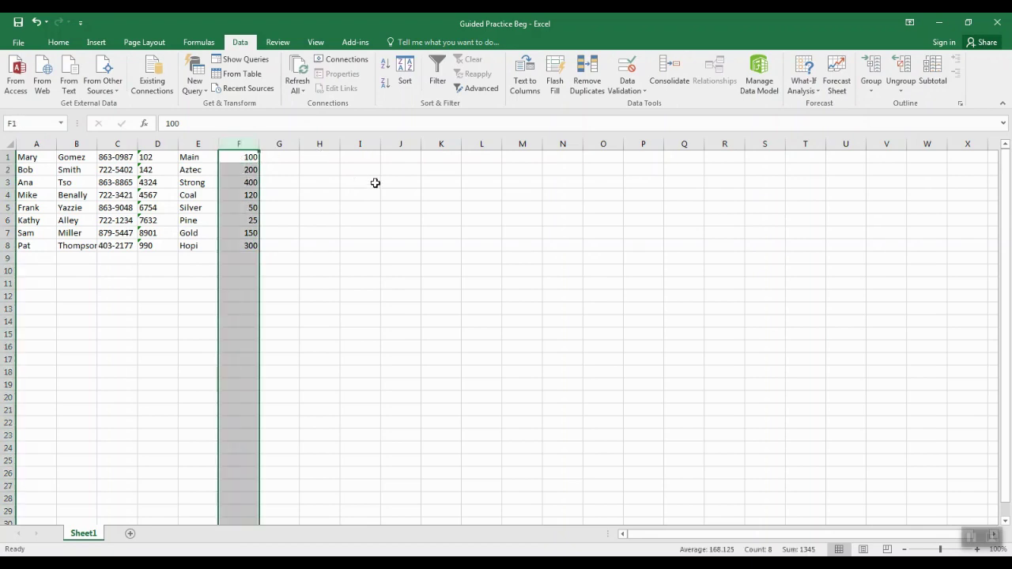
click(59, 42)
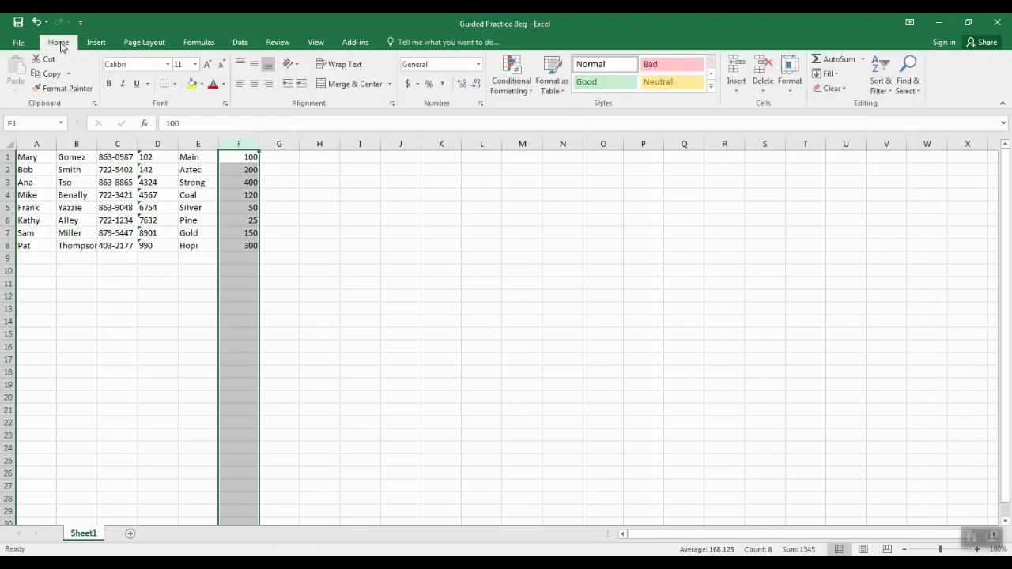
click(409, 87)
click(276, 161)
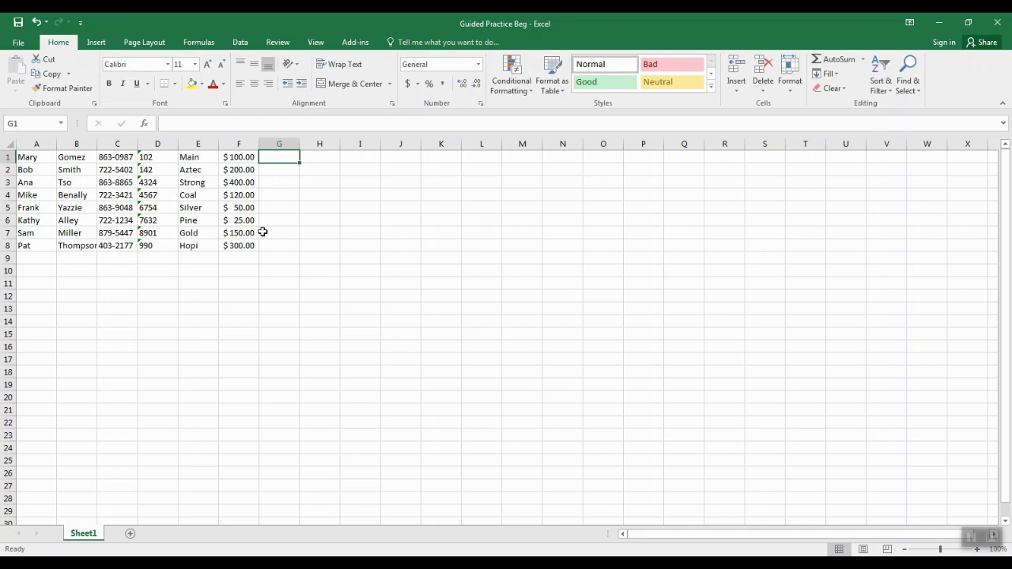
click(240, 145)
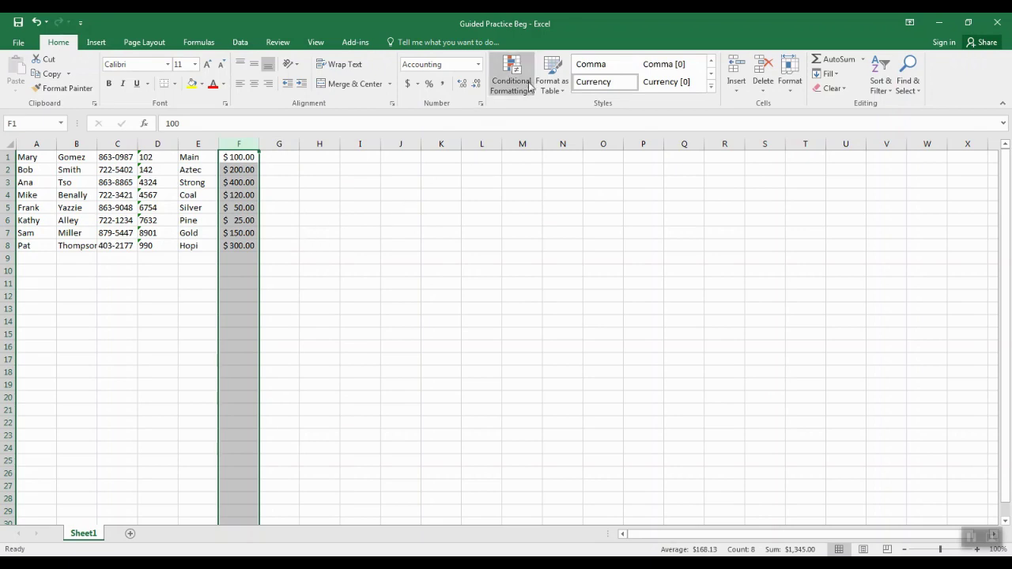
Step: Apply the Green-Yellow-Red colour scale to column F, shading $ 400.00 green and $ 25.00 red
click(503, 79)
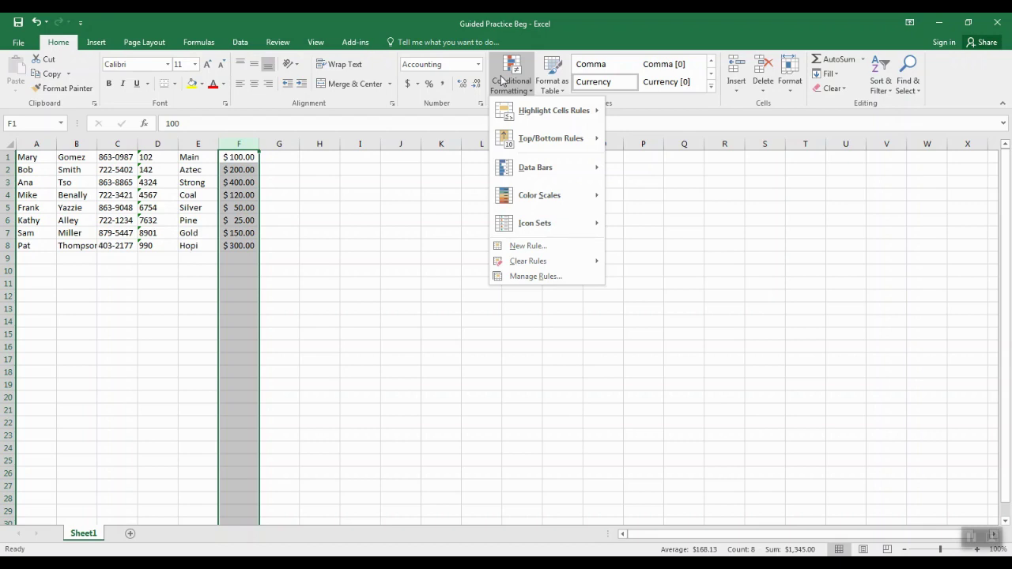
mouse_move(542, 115)
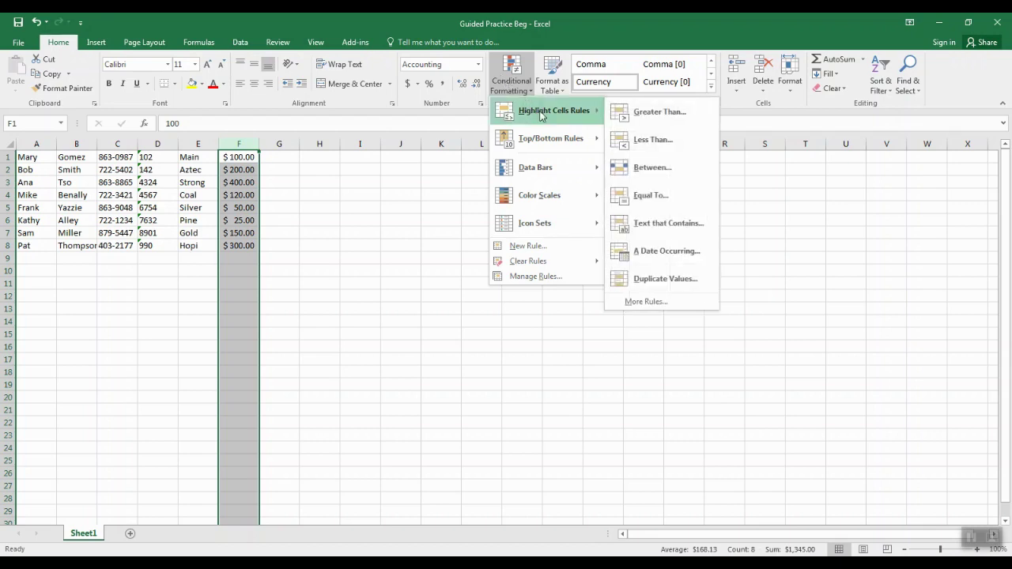
mouse_move(539, 140)
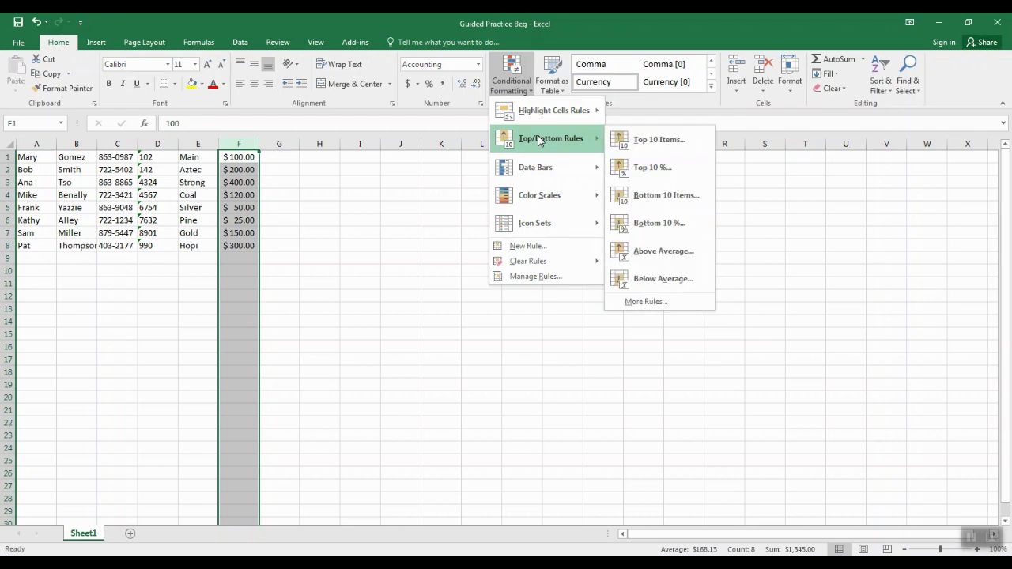
mouse_move(540, 170)
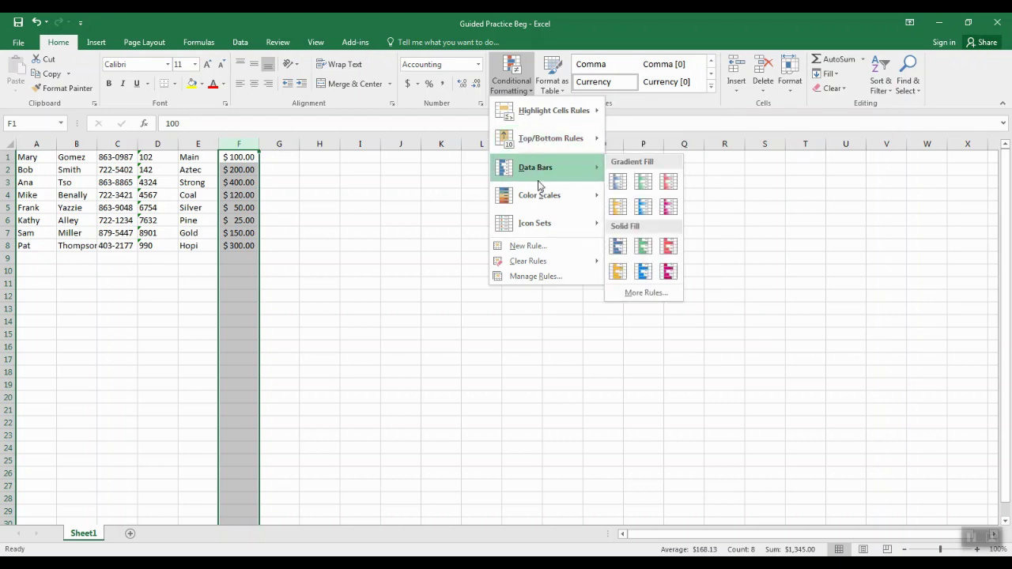
mouse_move(538, 196)
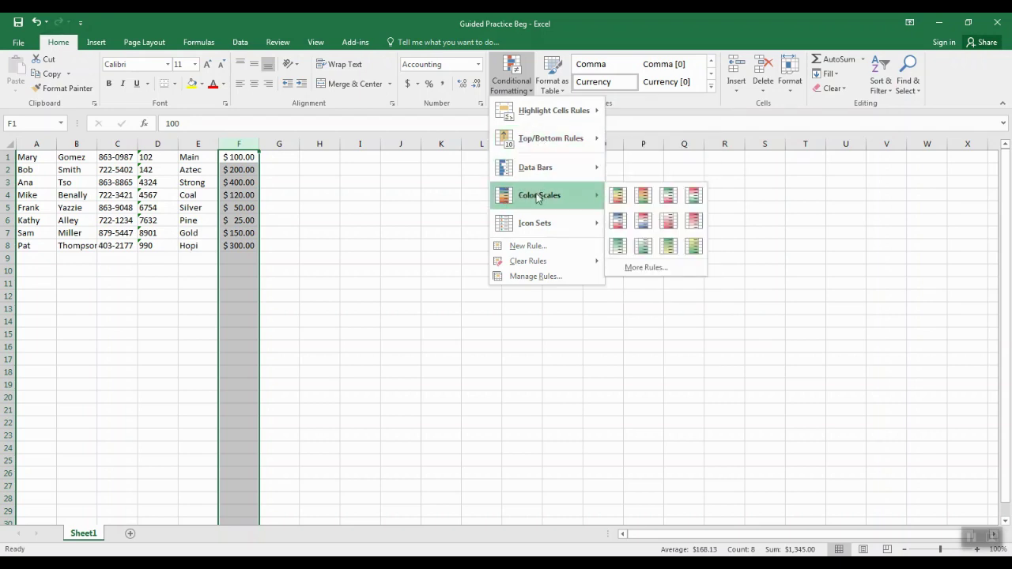
mouse_move(559, 229)
click(618, 196)
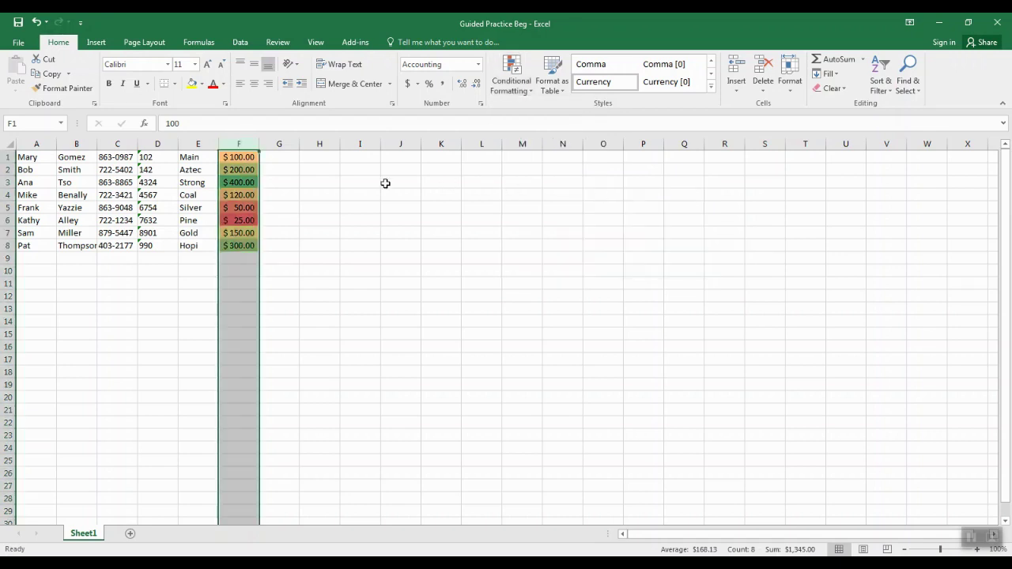
click(278, 196)
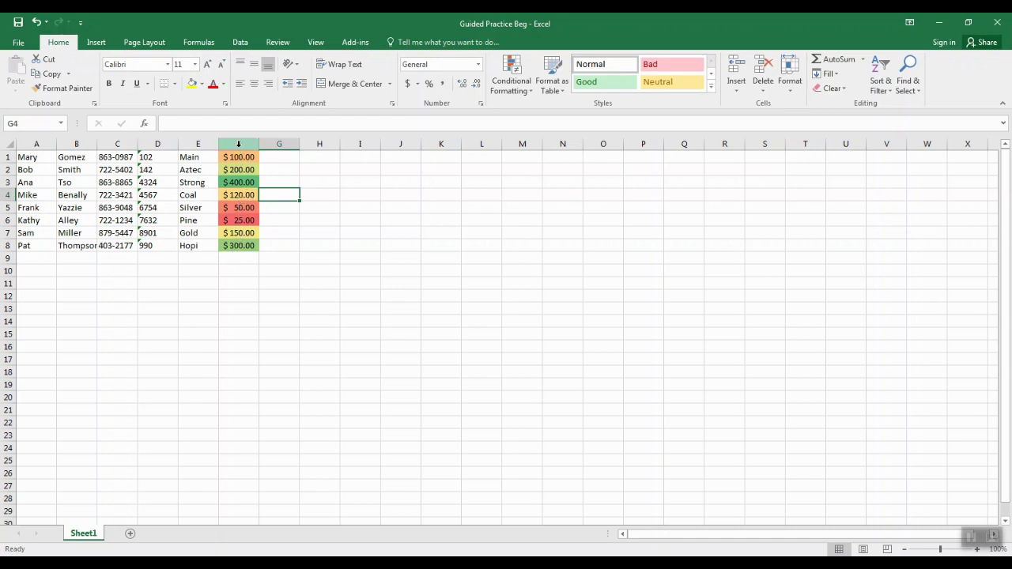
Step: Open Manage Rules for column F and edit its Graded Color Scale rule
click(239, 144)
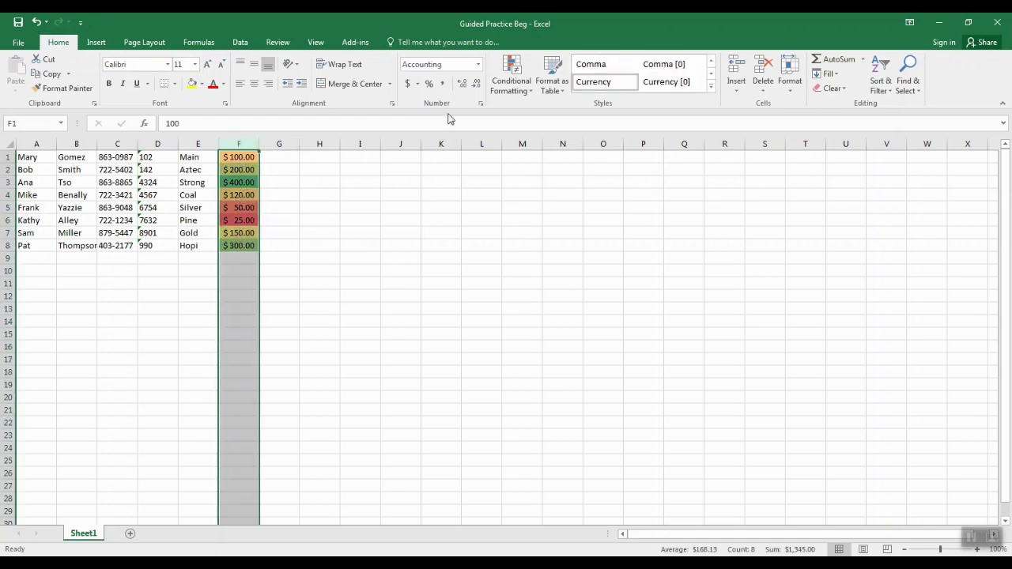
click(511, 88)
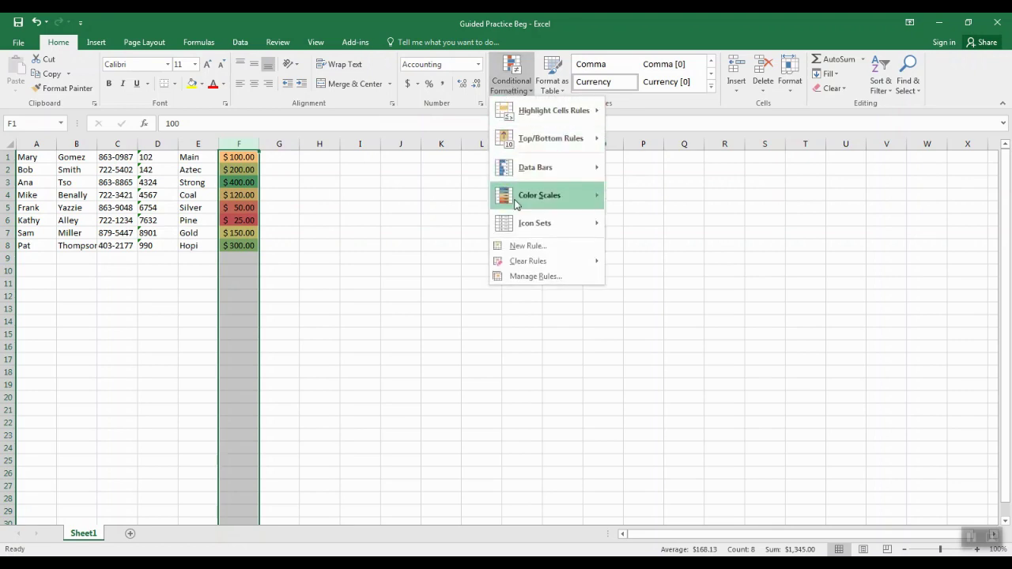
mouse_move(539, 265)
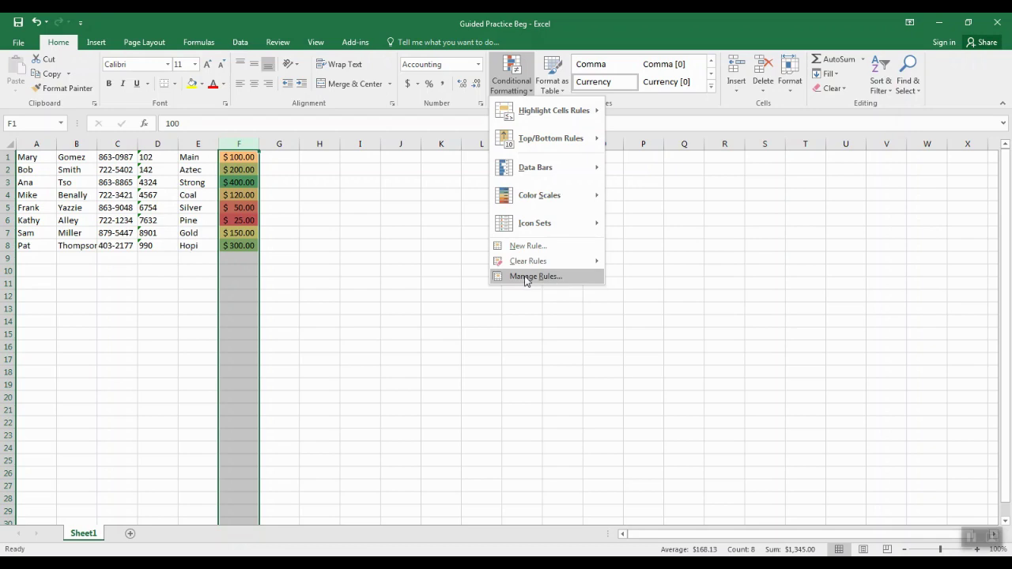
click(522, 278)
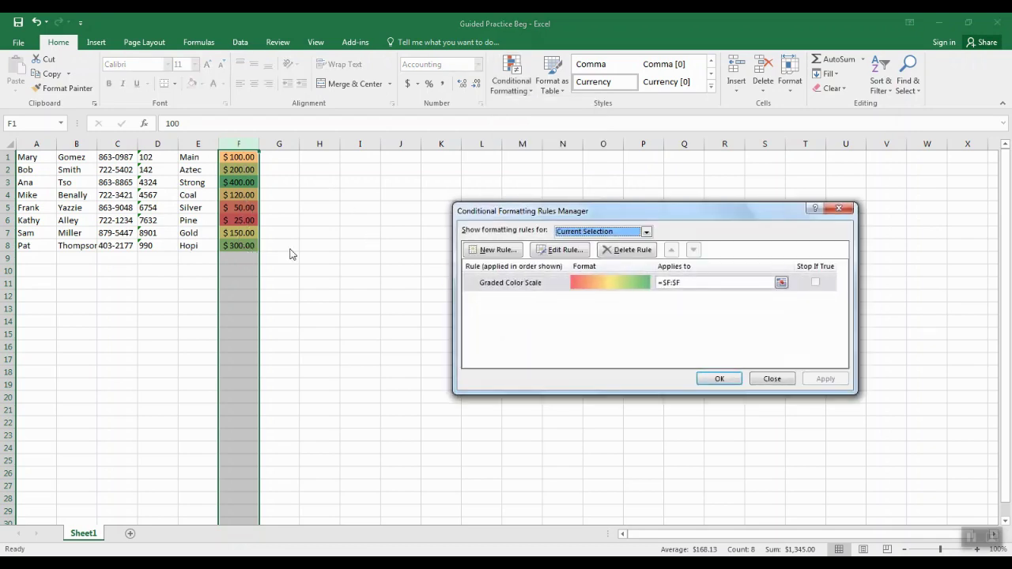
click(551, 251)
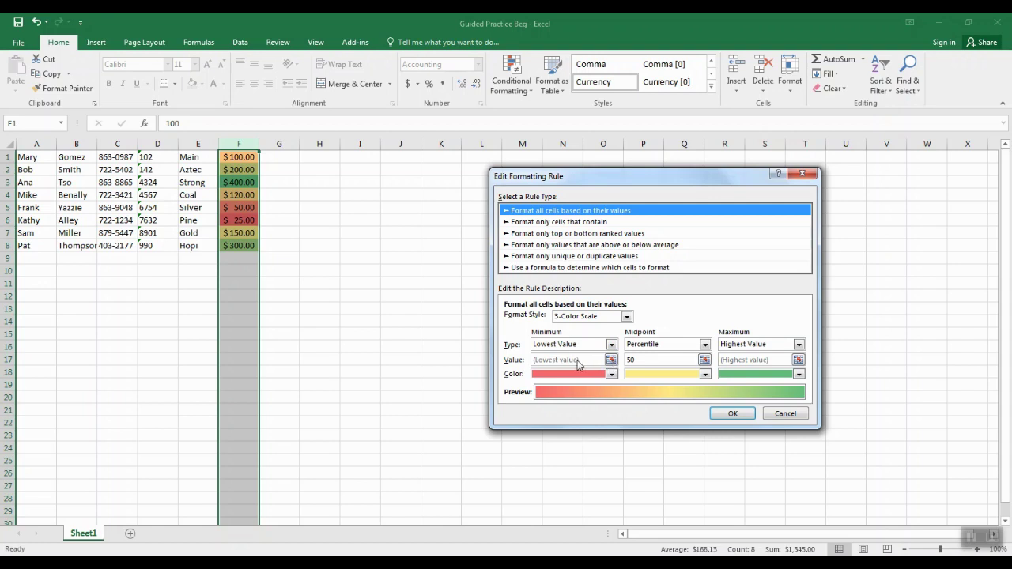
Step: Set the colour scale's minimum type to Number with value 300, keeping it red
click(612, 375)
click(611, 375)
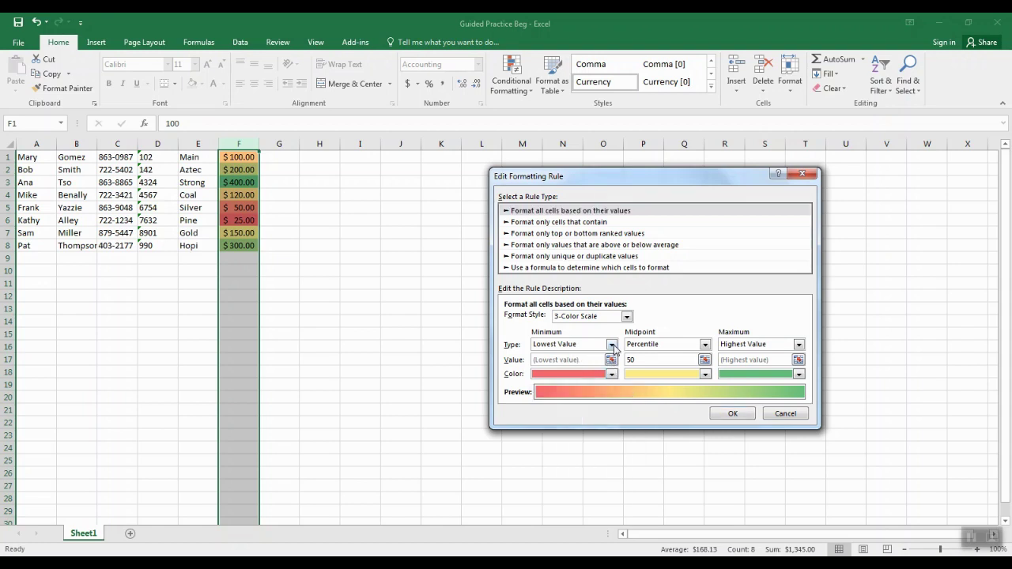
click(612, 345)
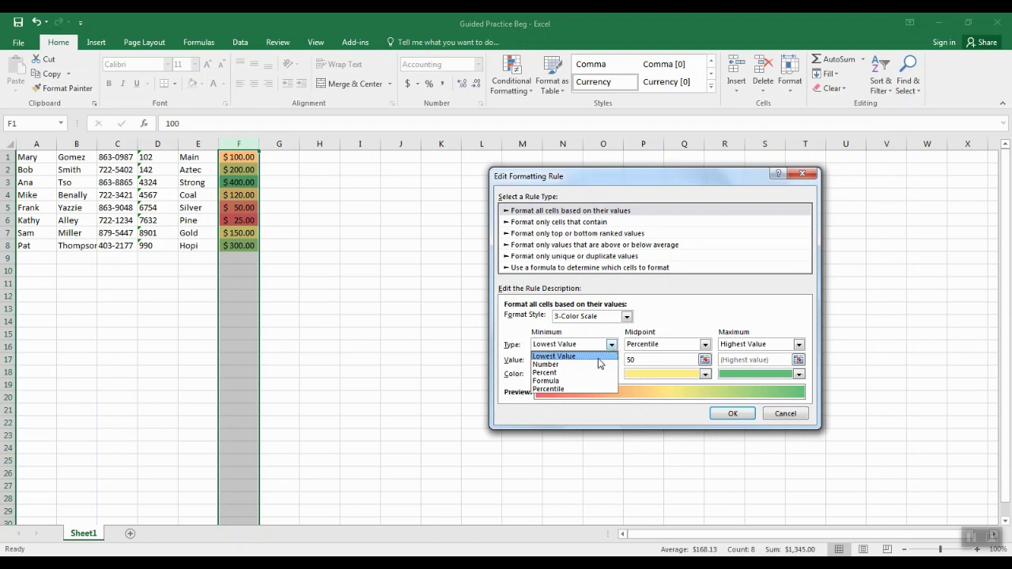
click(575, 365)
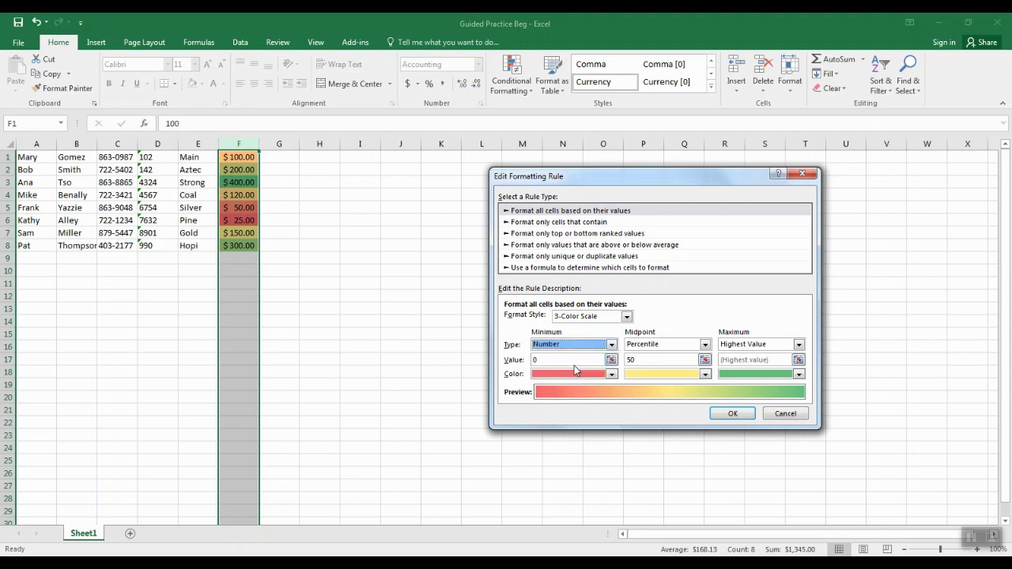
click(562, 360)
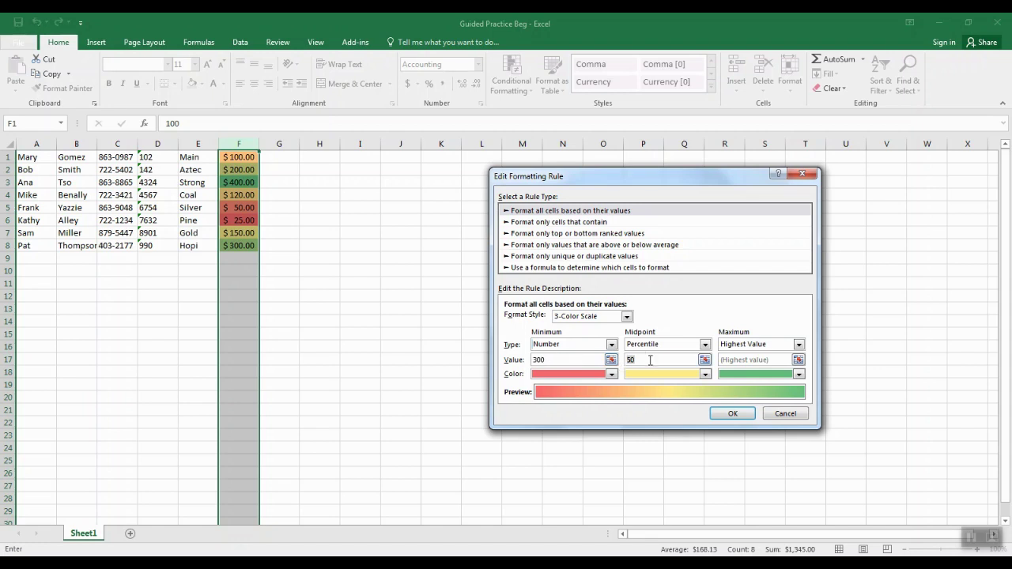
text(1)
Step: Set the midpoint to Number 150 and switch the maximum type to Number
click(705, 345)
click(661, 356)
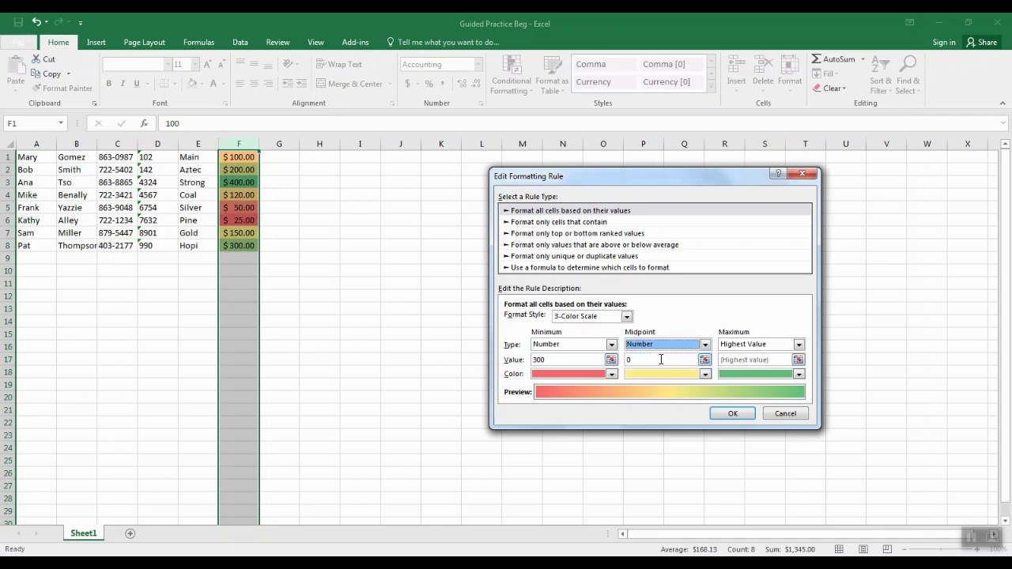
click(659, 360)
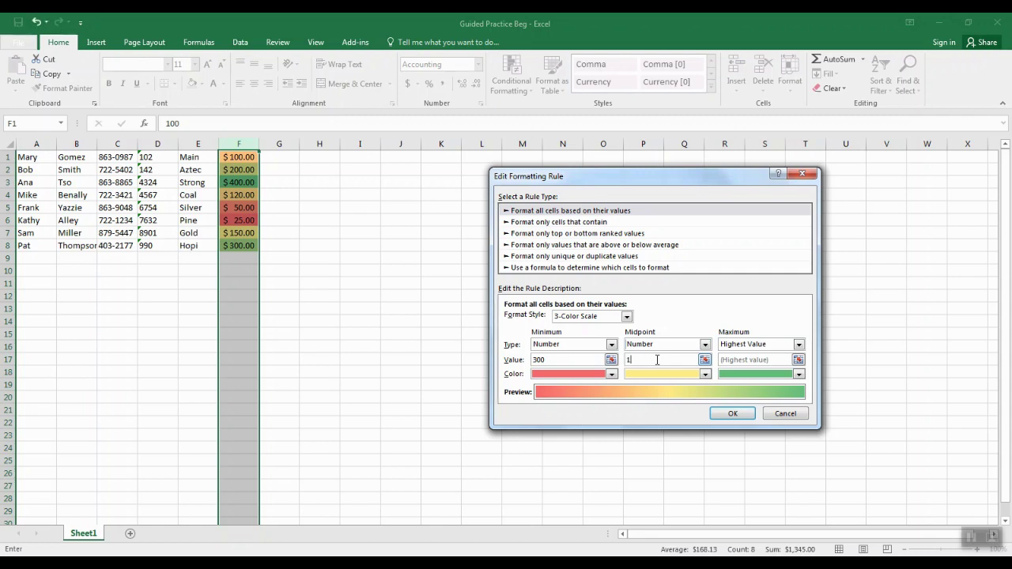
key(BackSpace)
text(150)
click(799, 345)
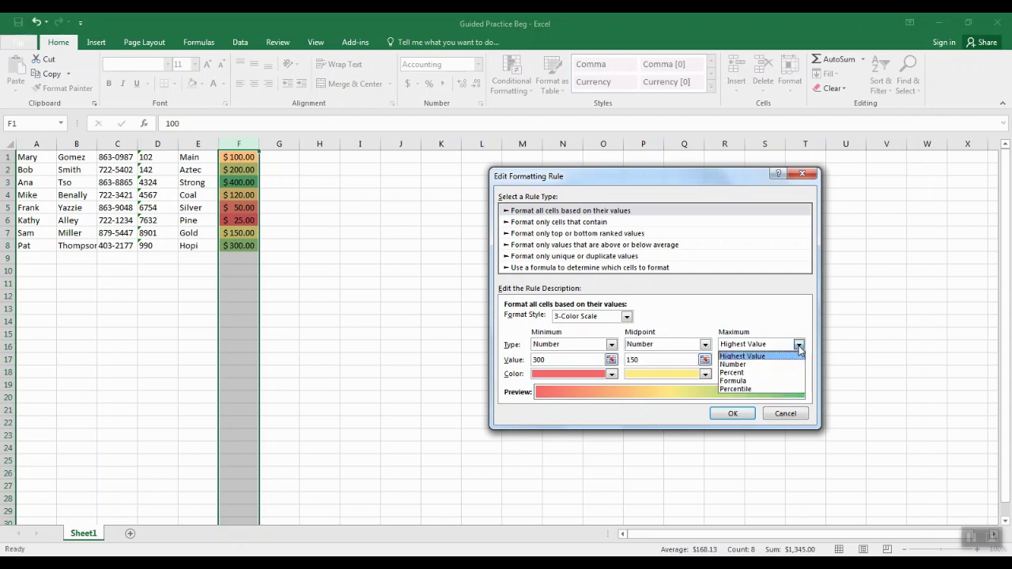
click(757, 364)
click(753, 360)
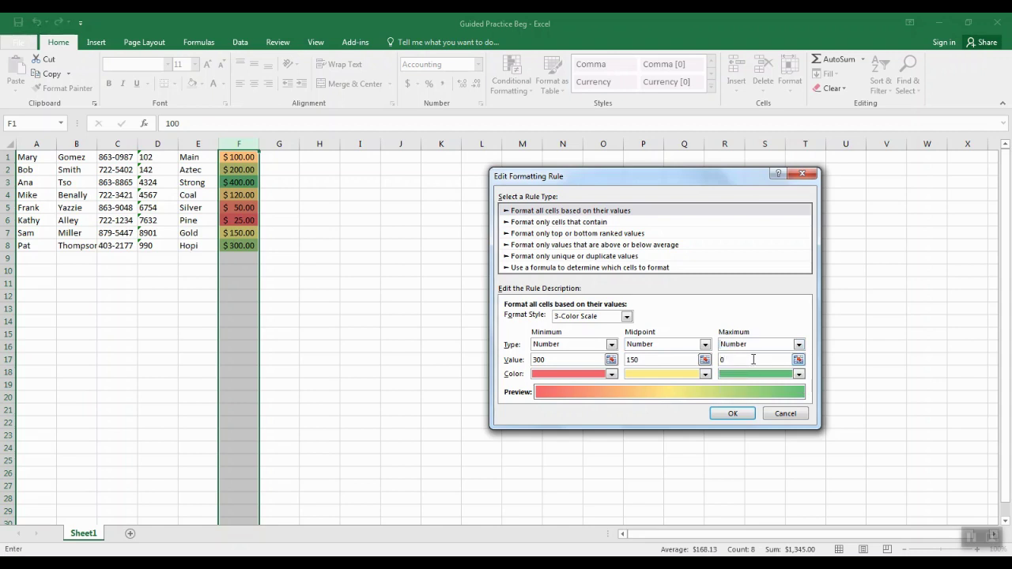
Step: Dismiss the midpoint warning and make the minimum colour green and the maximum red
click(730, 416)
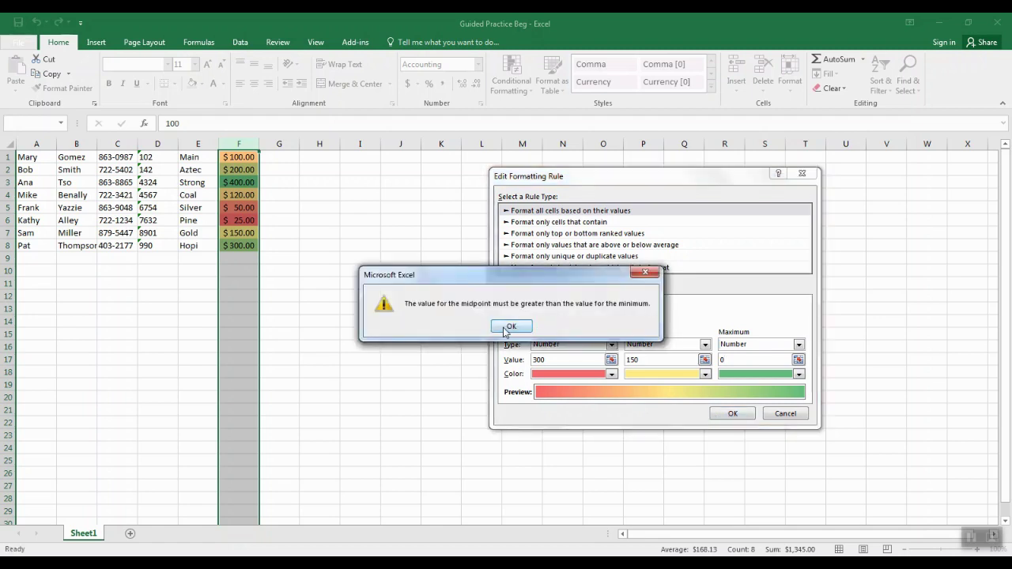
click(510, 326)
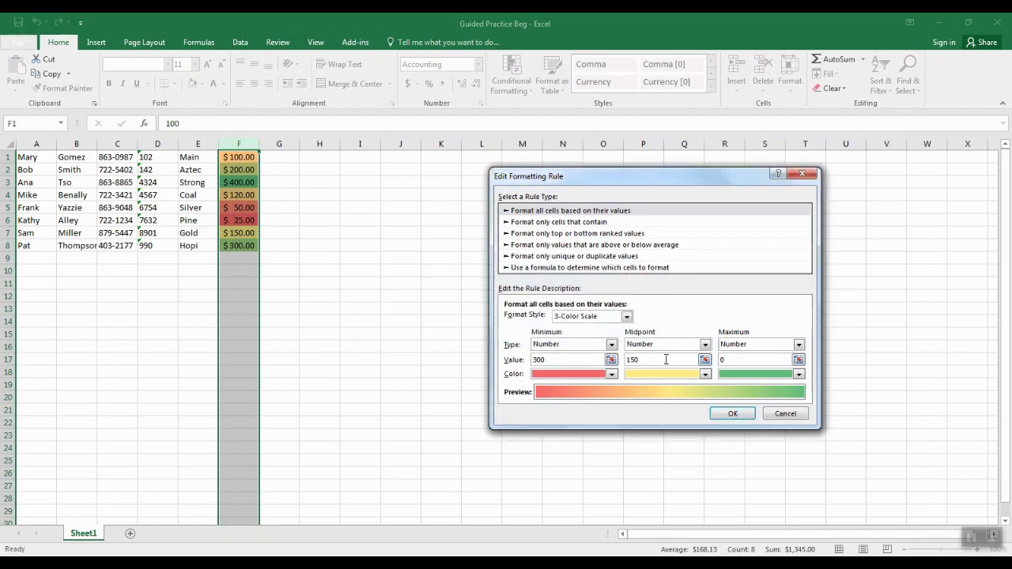
click(612, 375)
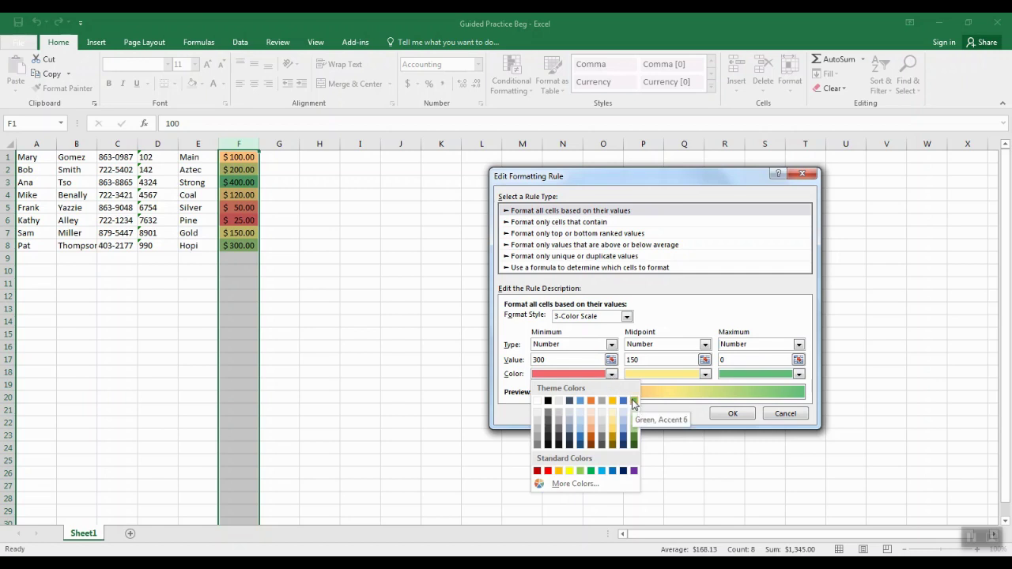
click(633, 401)
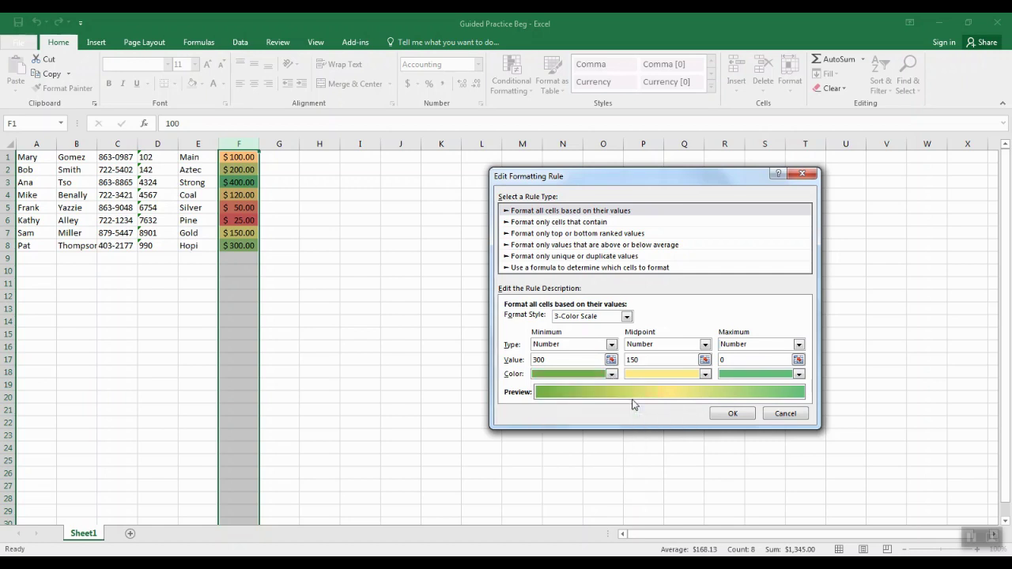
click(799, 375)
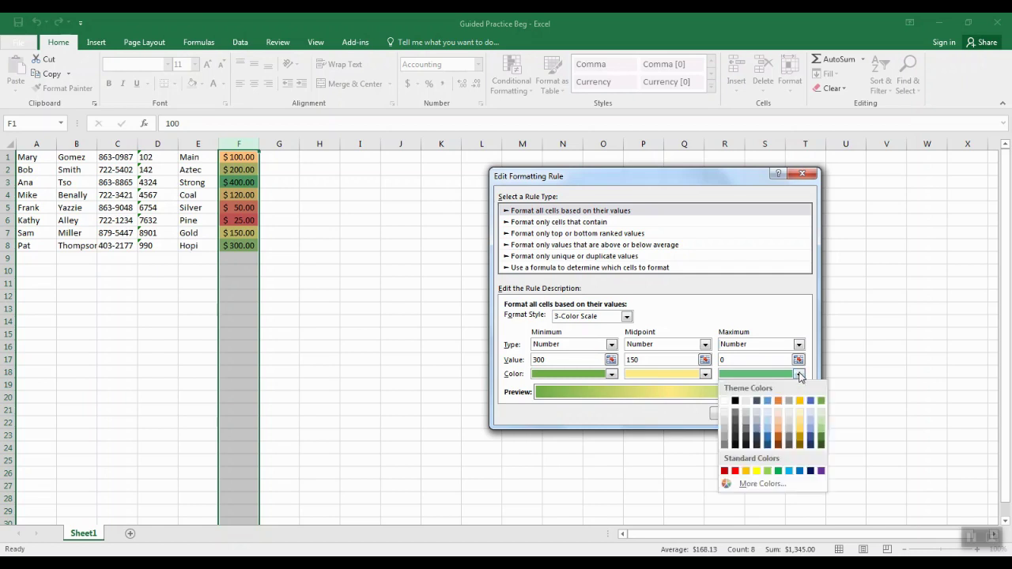
click(735, 471)
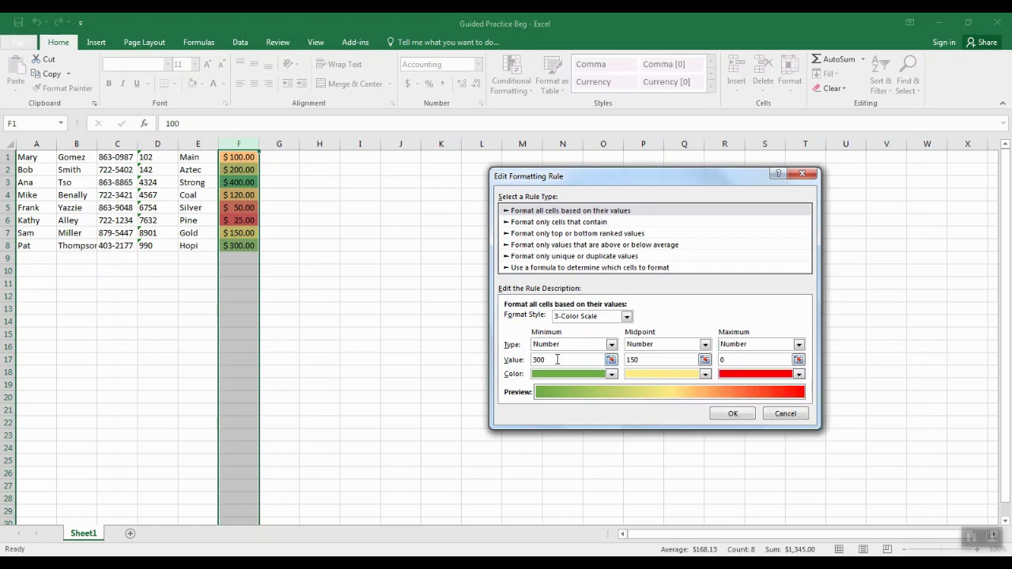
Step: Change the minimum value to 0 and the maximum to 300, then save the rule
double_click(558, 359)
text(0)
click(732, 360)
text(3)
click(732, 415)
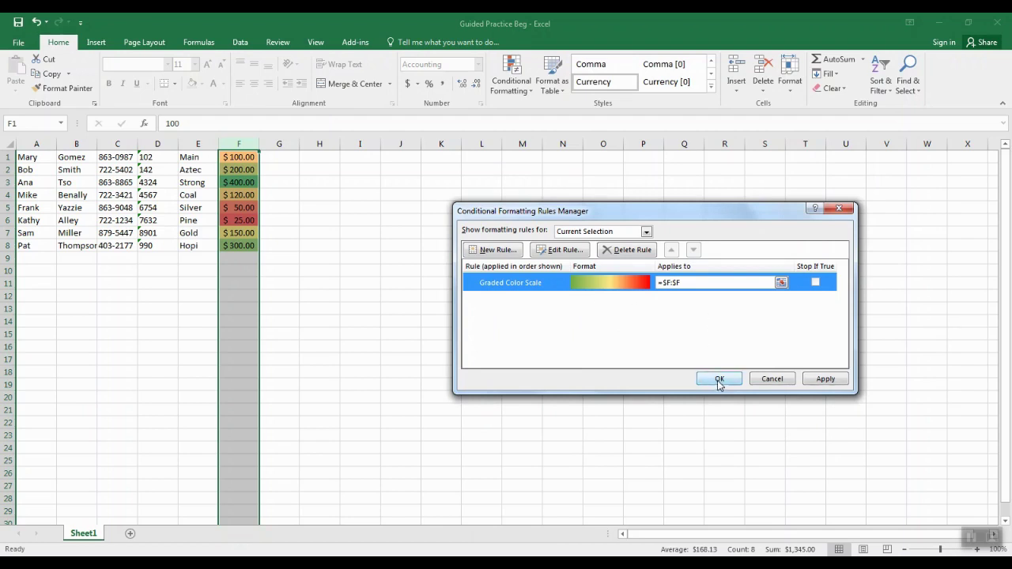
Step: Apply the revised colour scale to column F: small amounts green, the largest amounts red
click(824, 381)
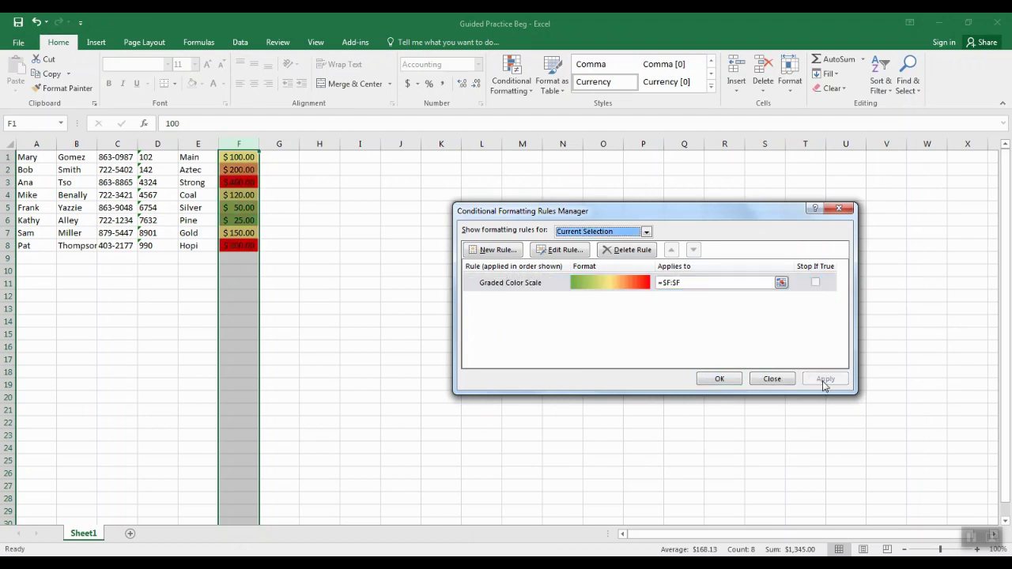
click(719, 380)
click(334, 258)
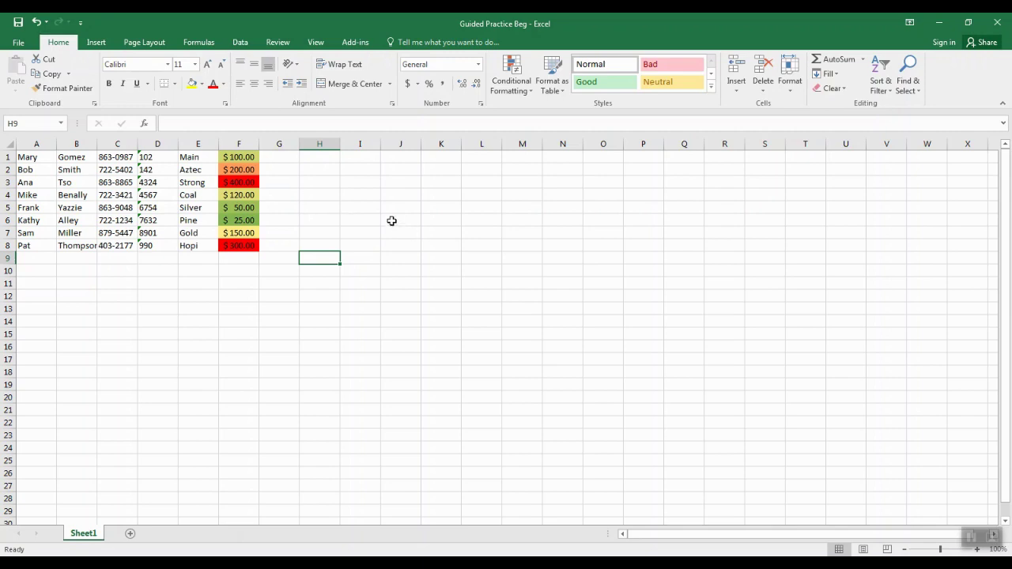
click(241, 146)
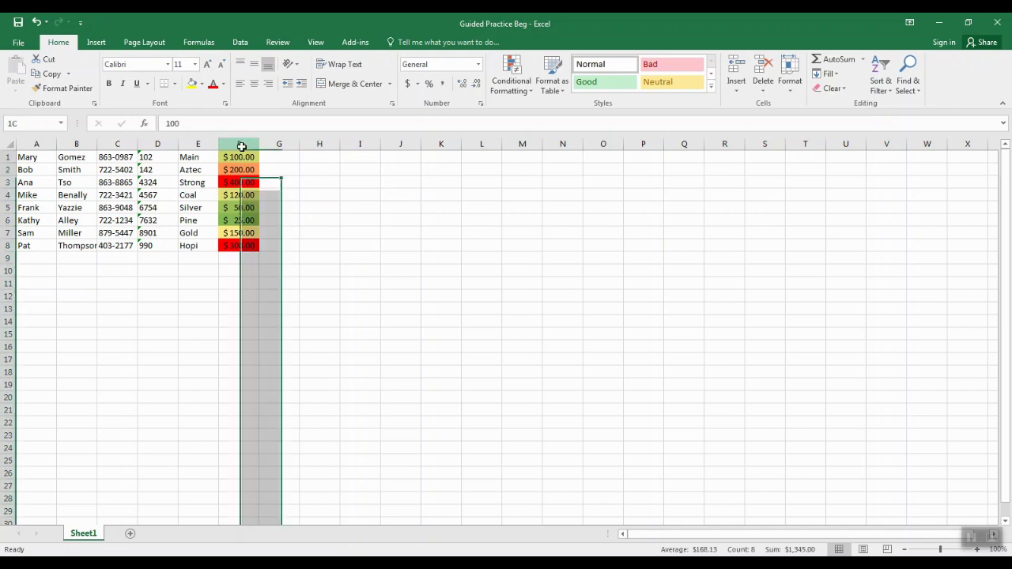
click(515, 87)
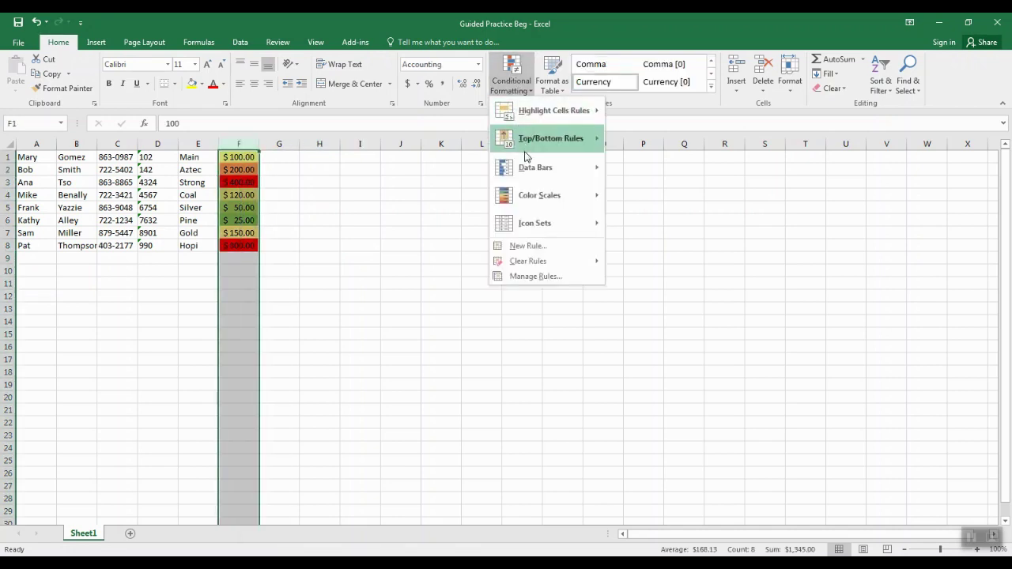
mouse_move(540, 227)
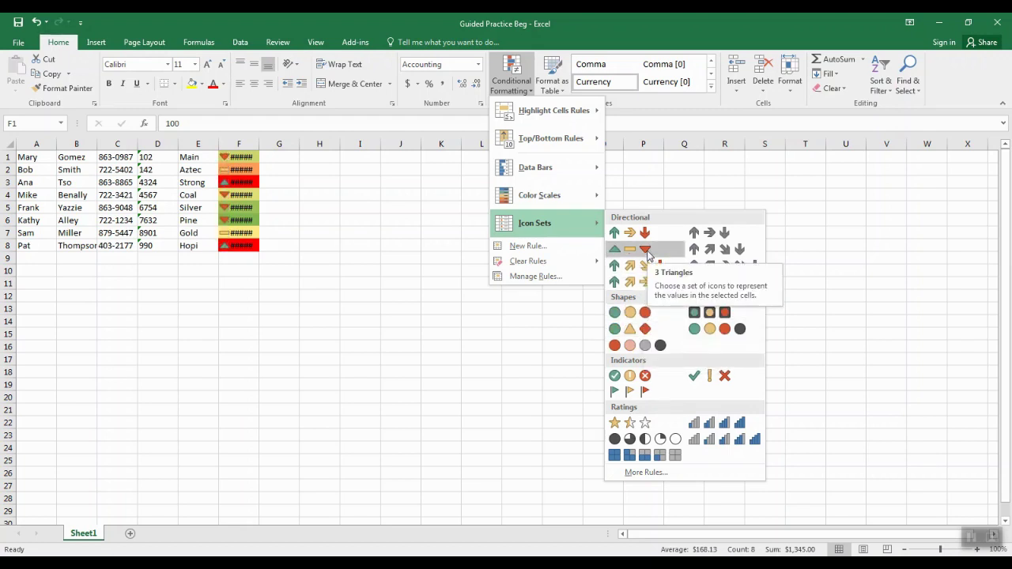
click(276, 166)
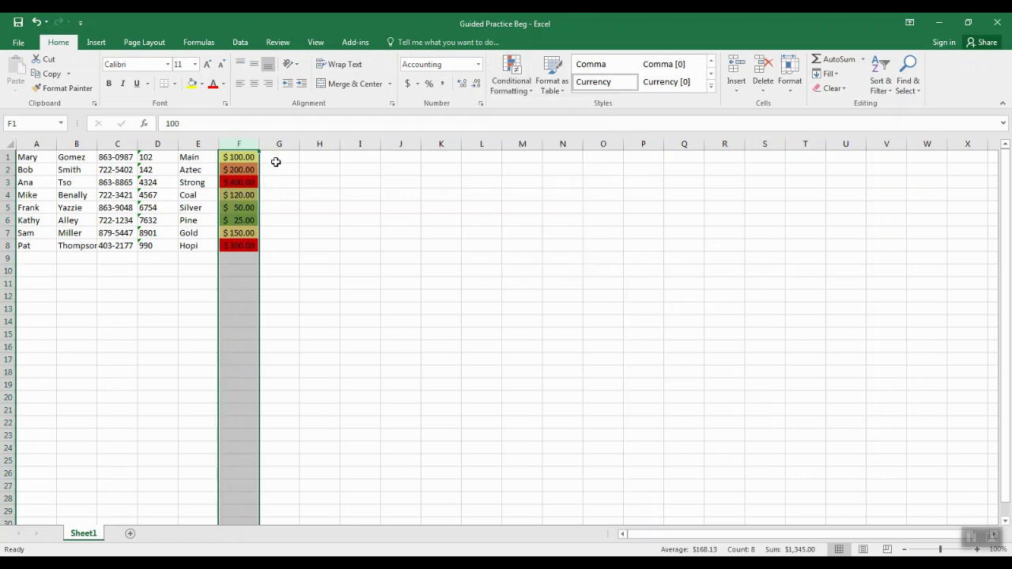
click(278, 176)
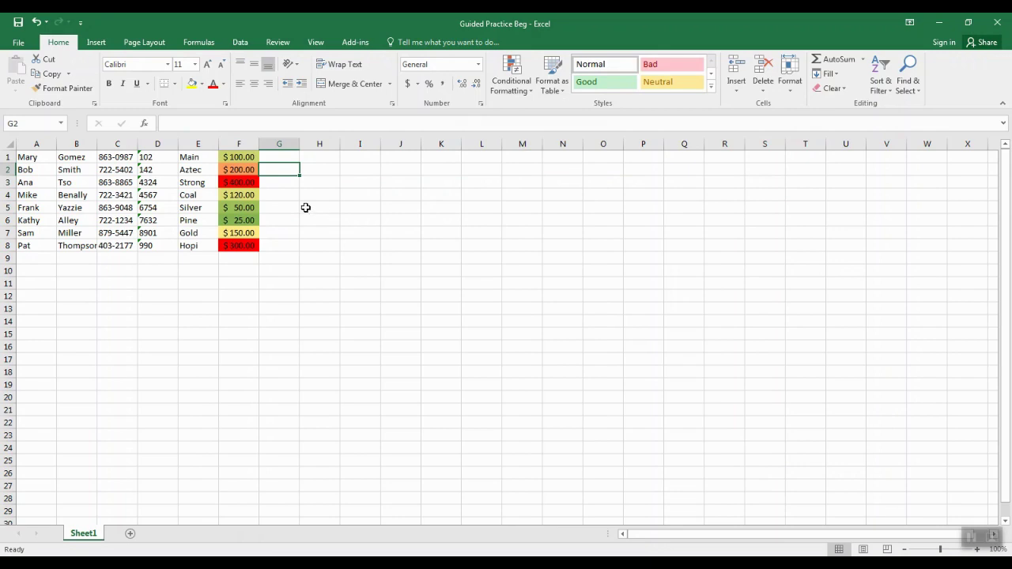
Step: Start typing the formula =B1" " in cell G1
click(291, 156)
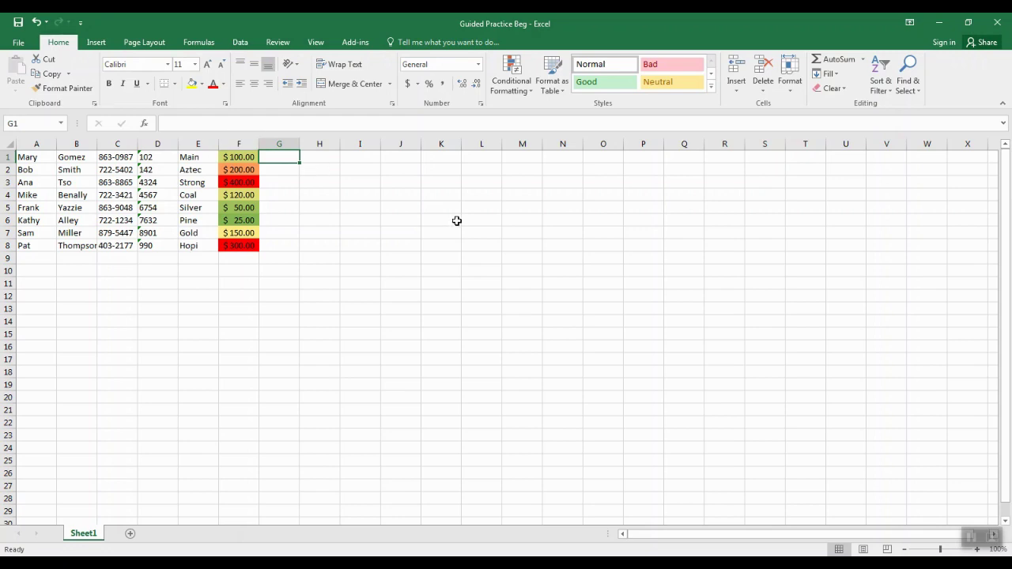
text(=)
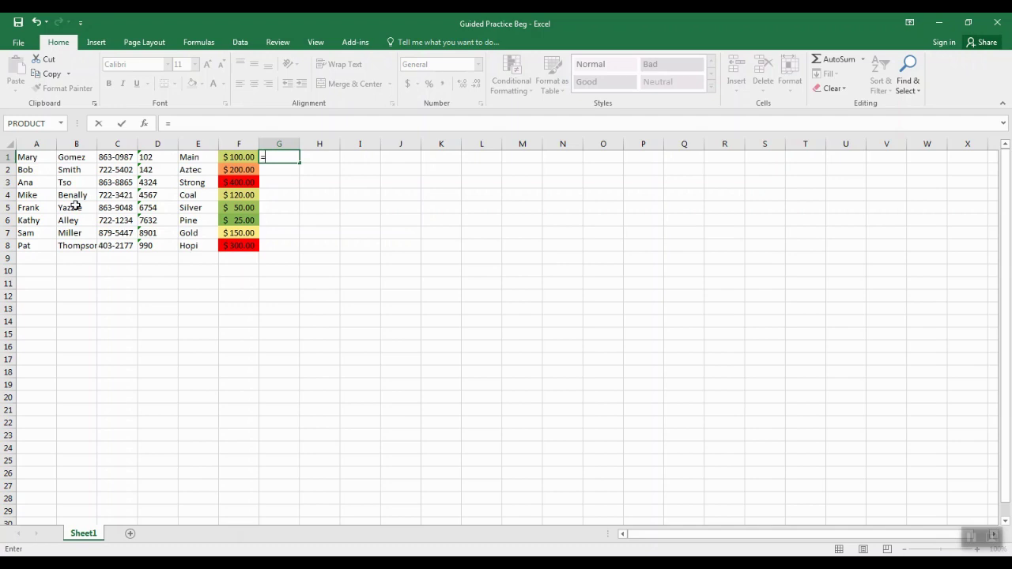
text(B1)
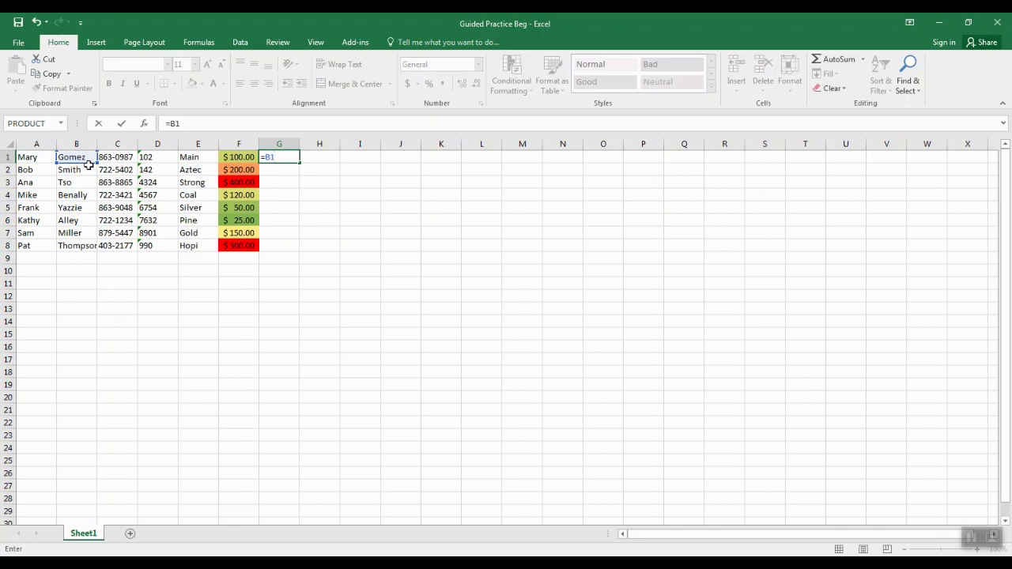
text(")
Step: Correct G1's formula to =B1&" "&A1 so it joins last name, a space and first name
click(37, 161)
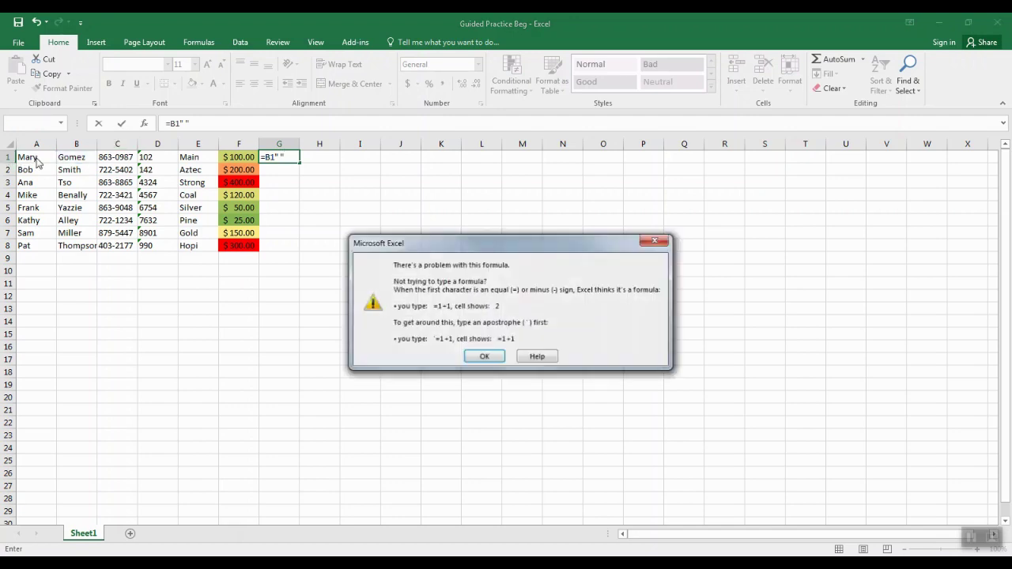
click(485, 357)
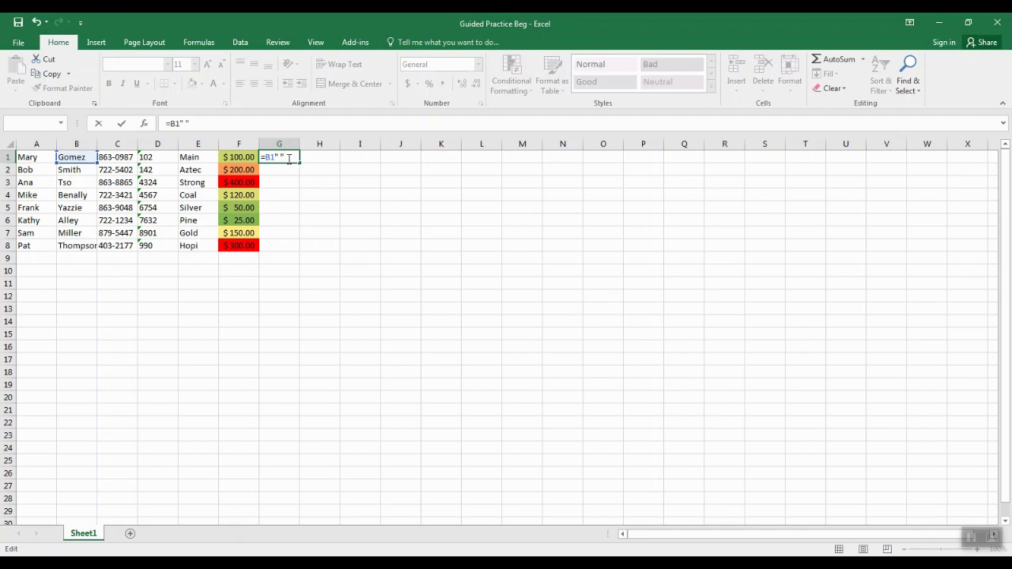
text(A1)
text(&" ")
text(&)
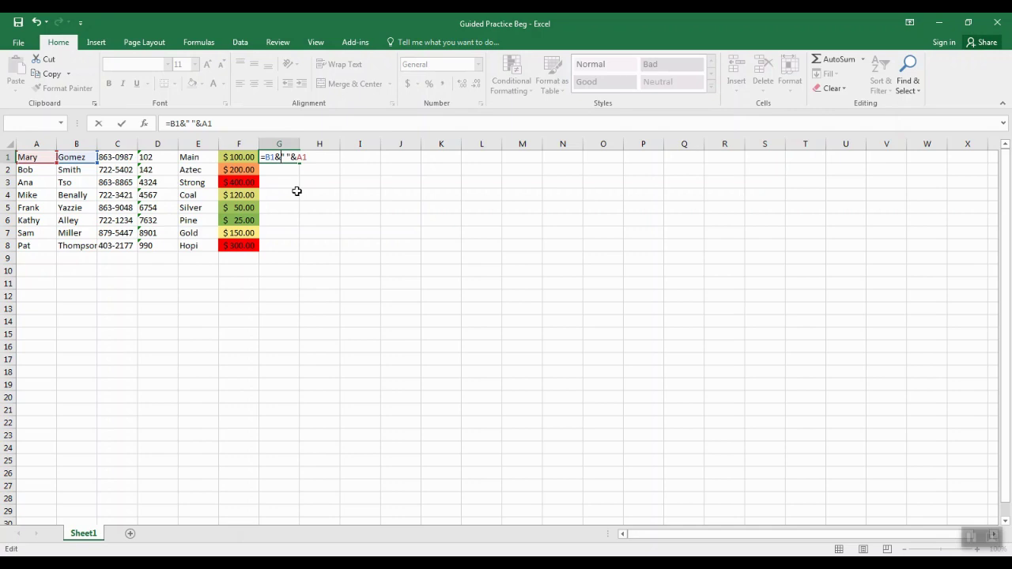
key(Return)
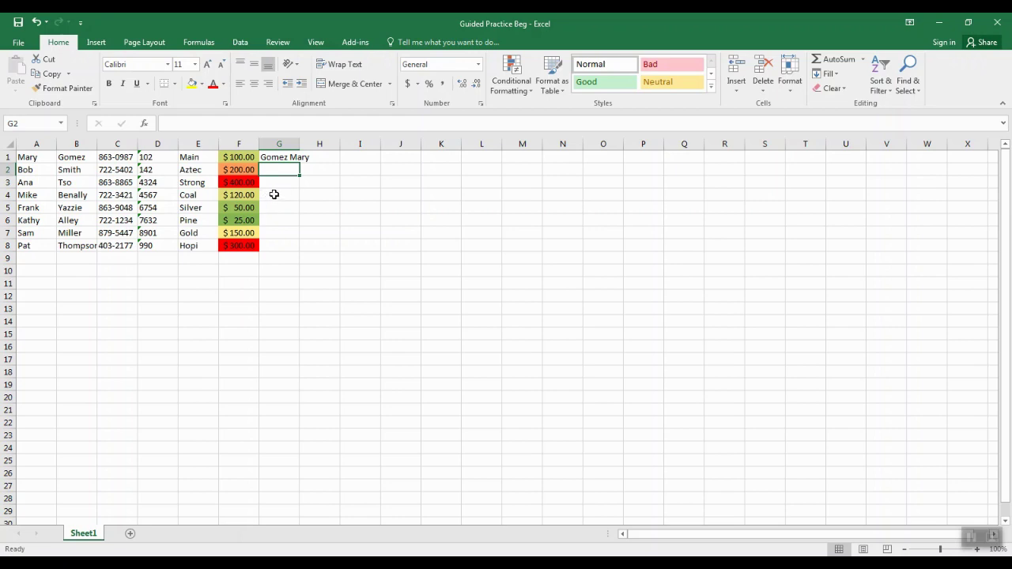
Step: Widen column G so the combined name 'Gomez Mary' in G1 fits comfortably
click(289, 157)
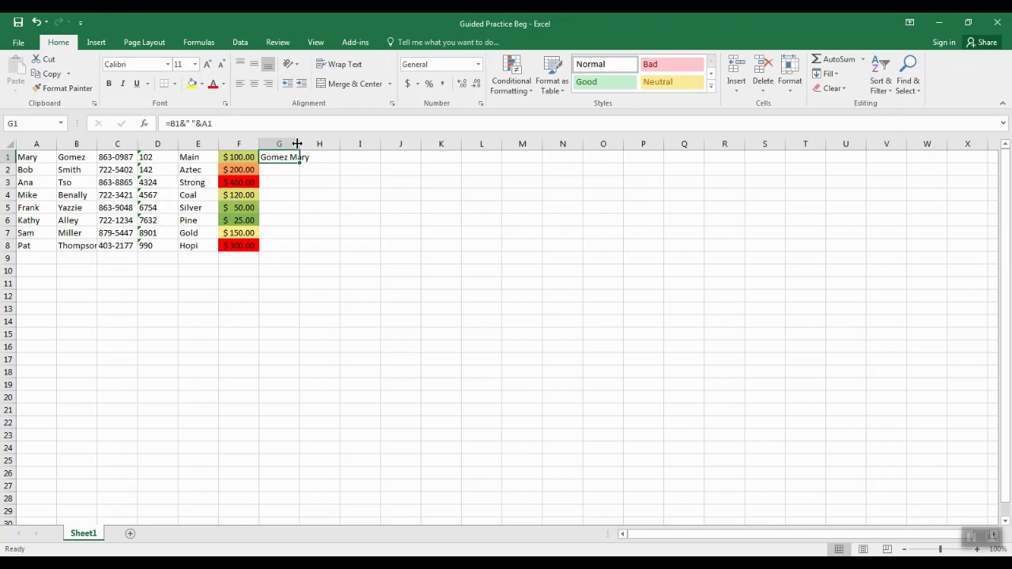
drag(299, 143, 337, 143)
click(296, 170)
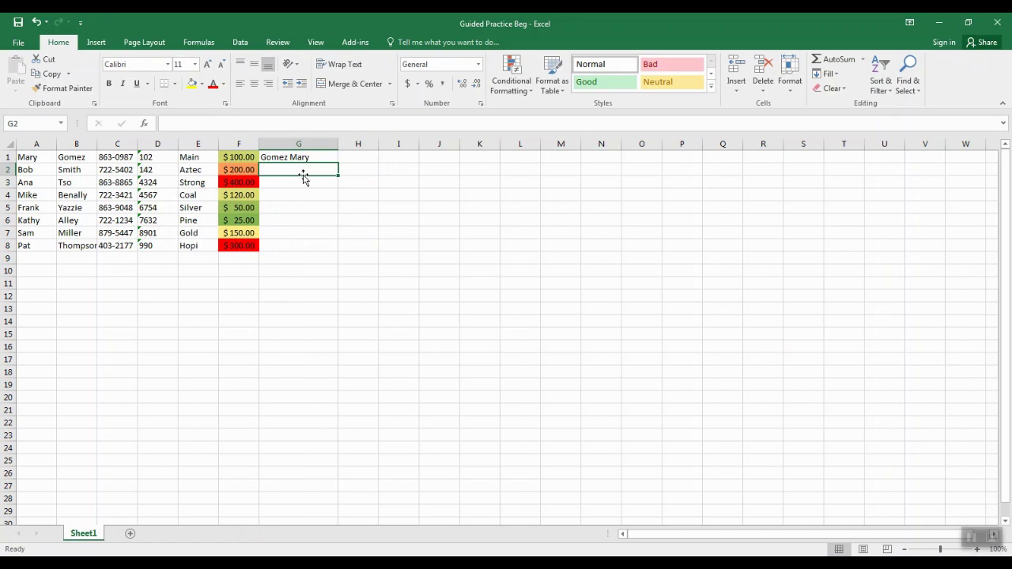
click(315, 158)
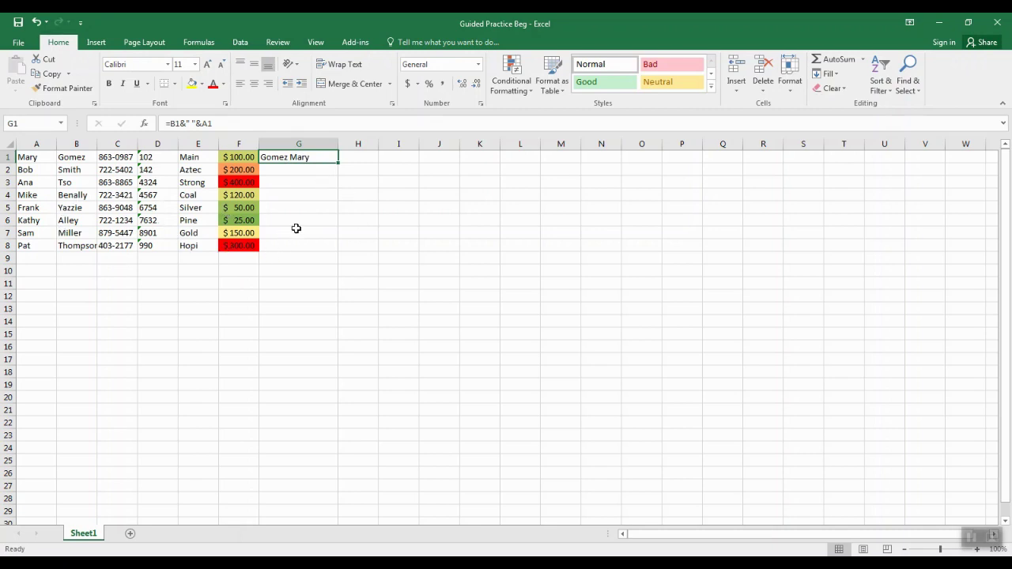
click(280, 171)
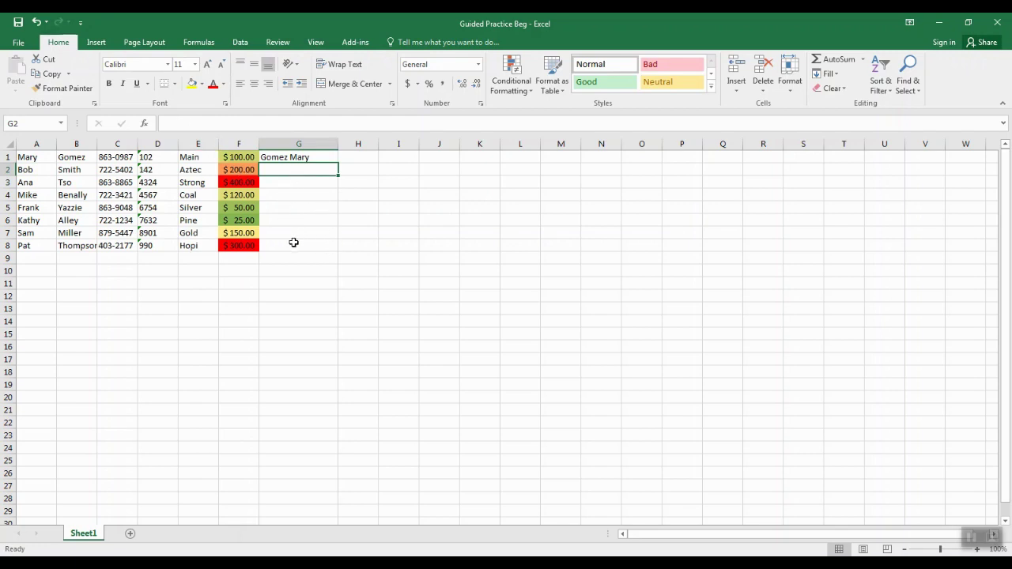
click(320, 158)
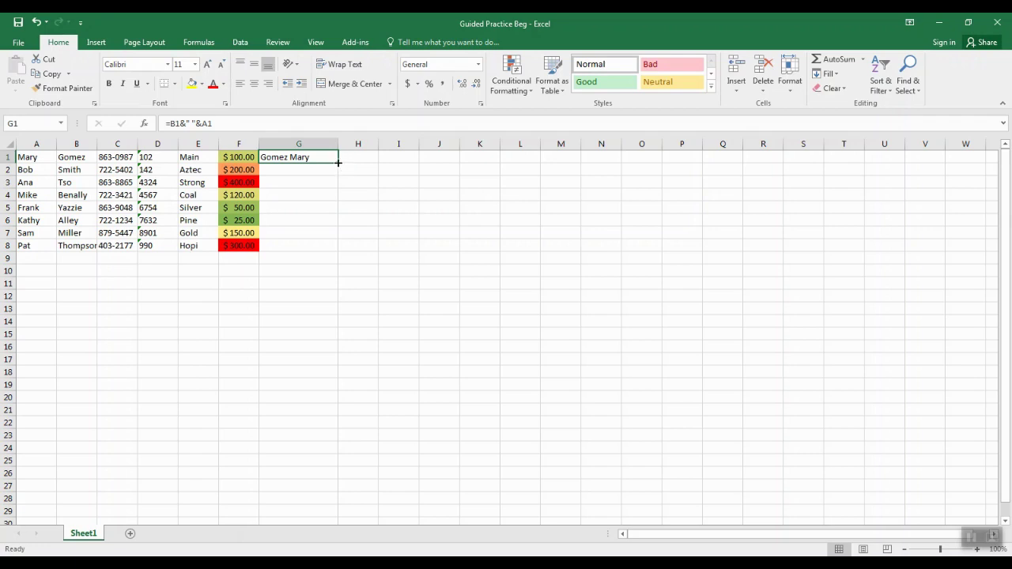
Step: Copy G1's name-joining formula down to G8, from Gomez Mary through Thompson Pat
drag(338, 162, 335, 253)
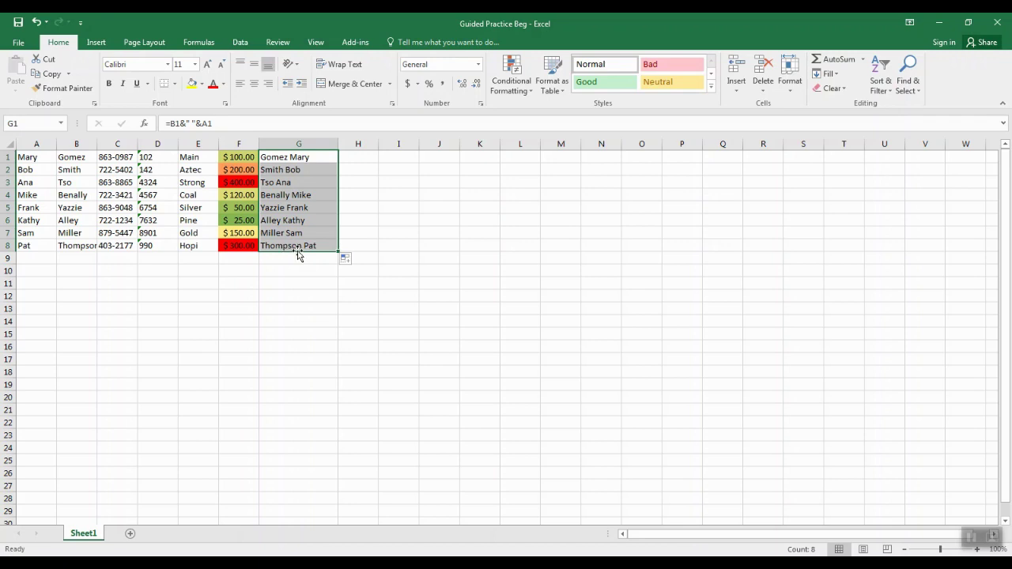
click(365, 232)
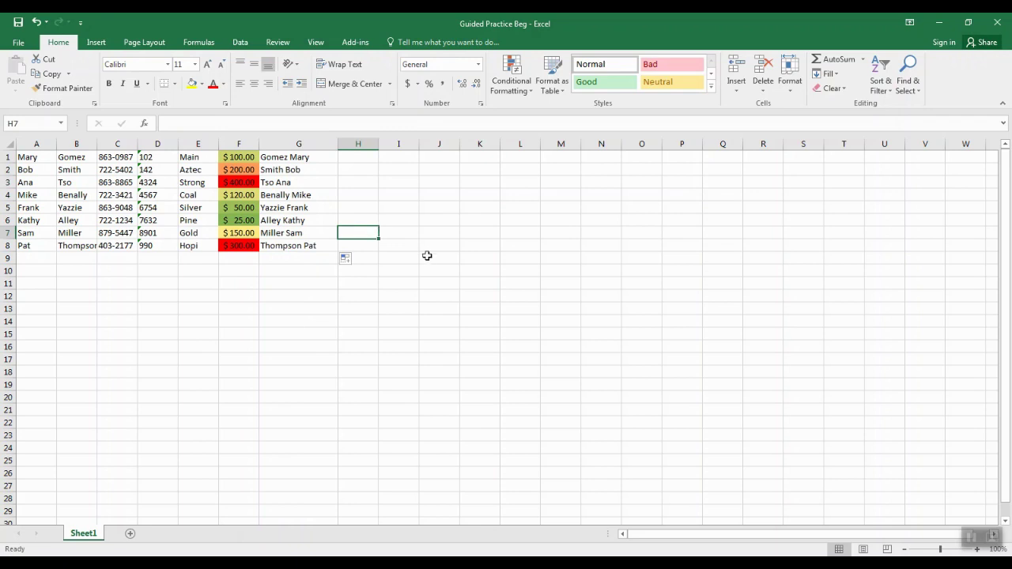
click(75, 309)
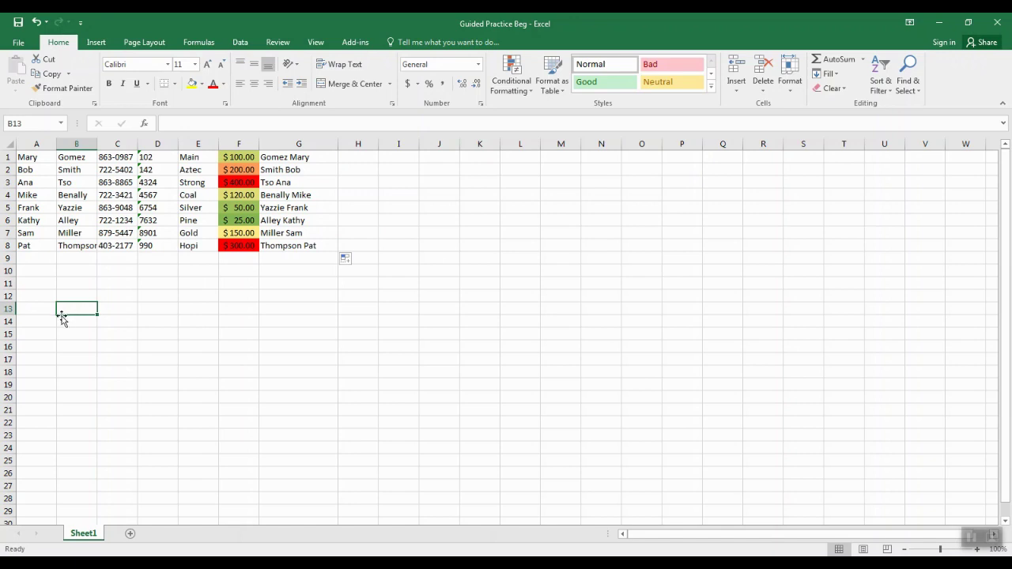
Step: Enter the month 'January' in cell B12 below the name table
click(77, 298)
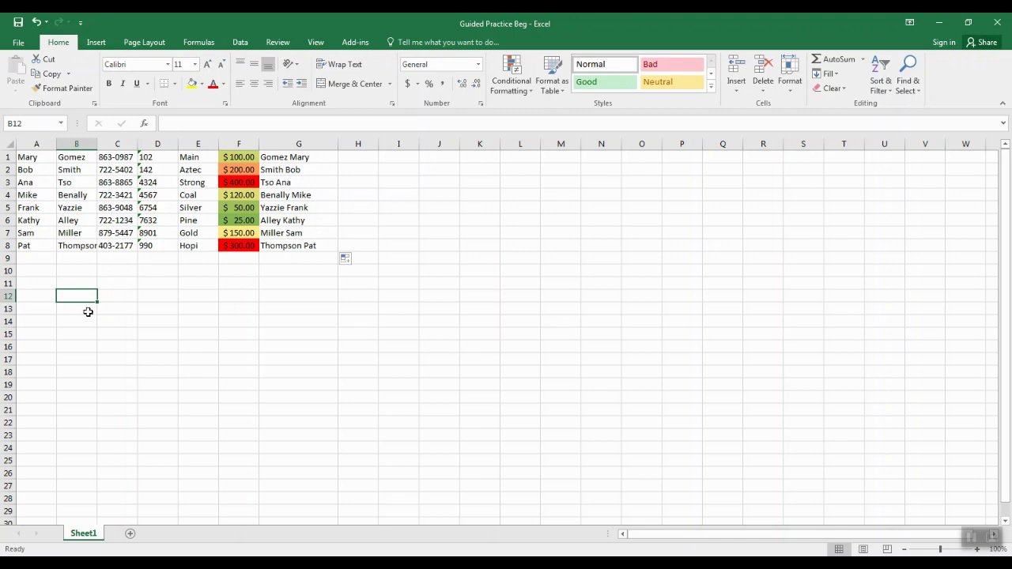
text(January)
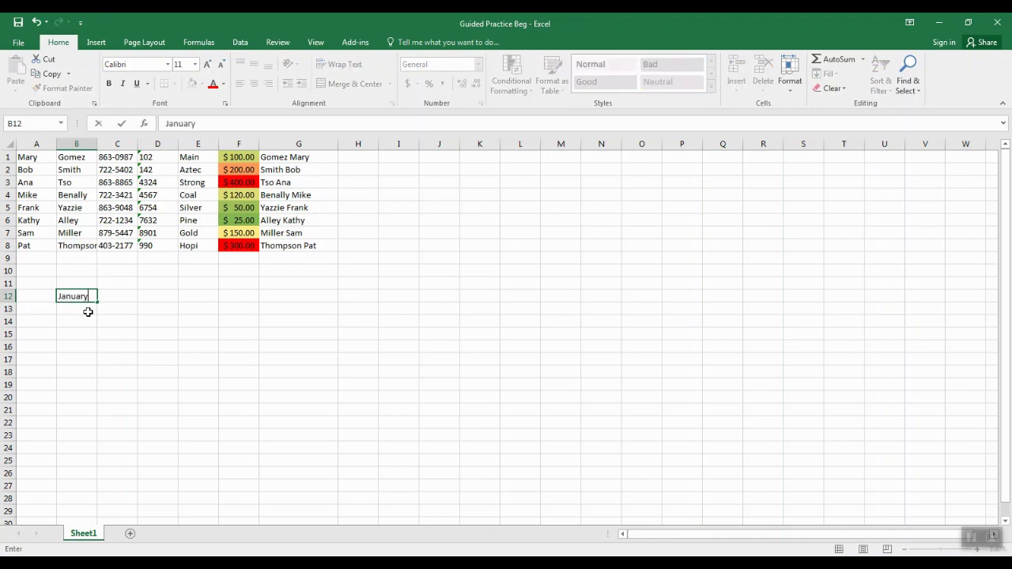
key(Return)
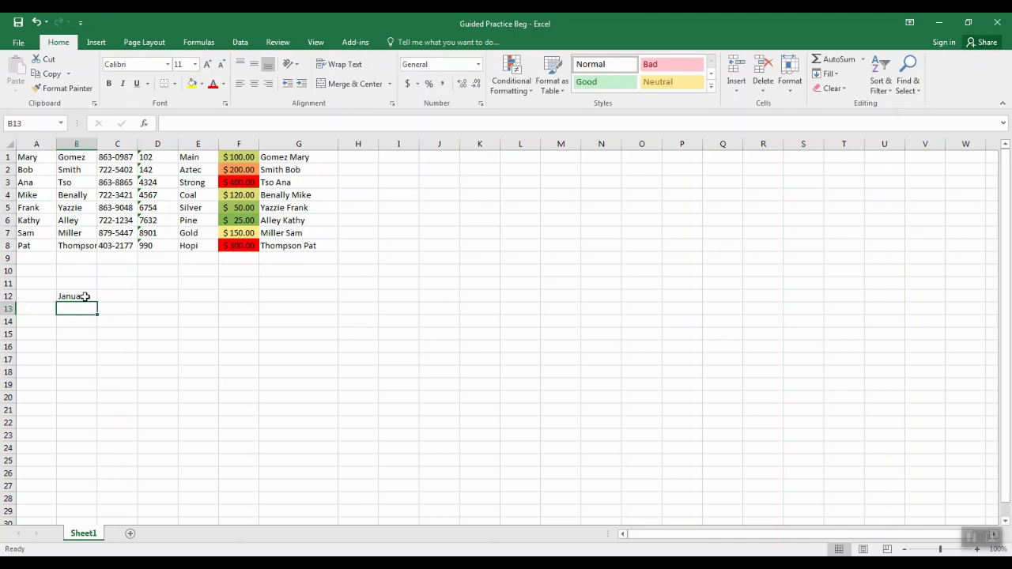
click(84, 296)
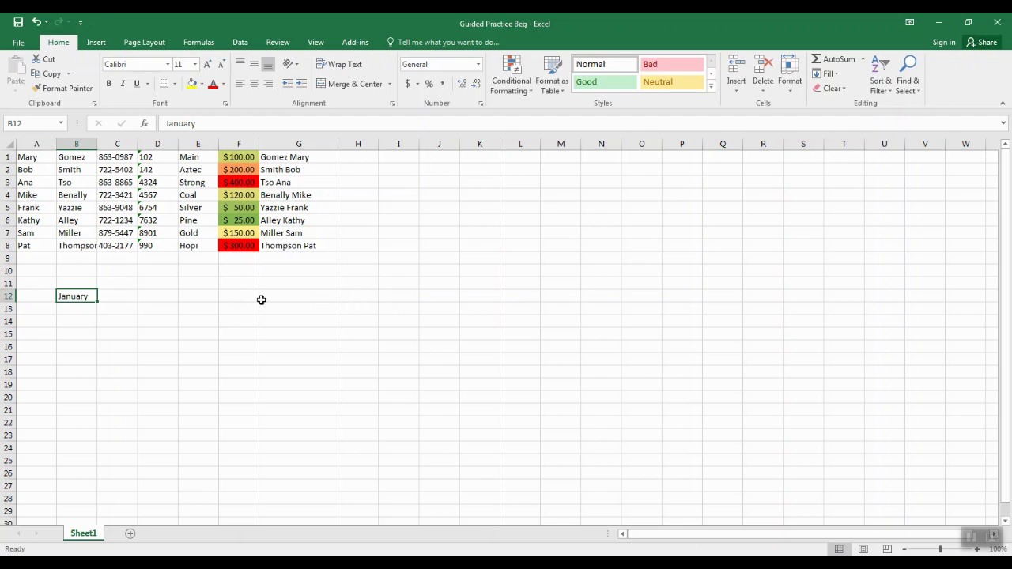
click(117, 298)
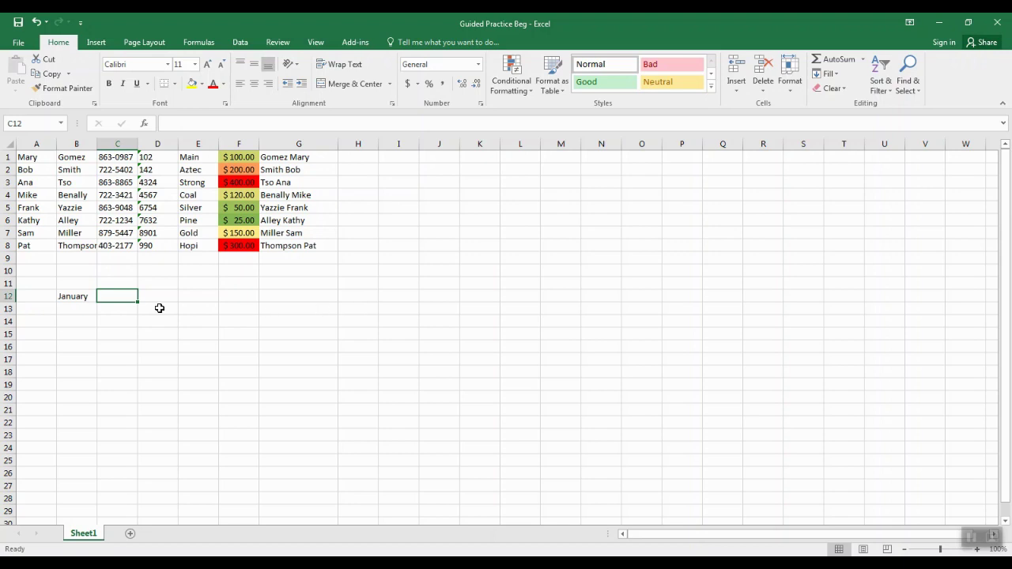
click(76, 297)
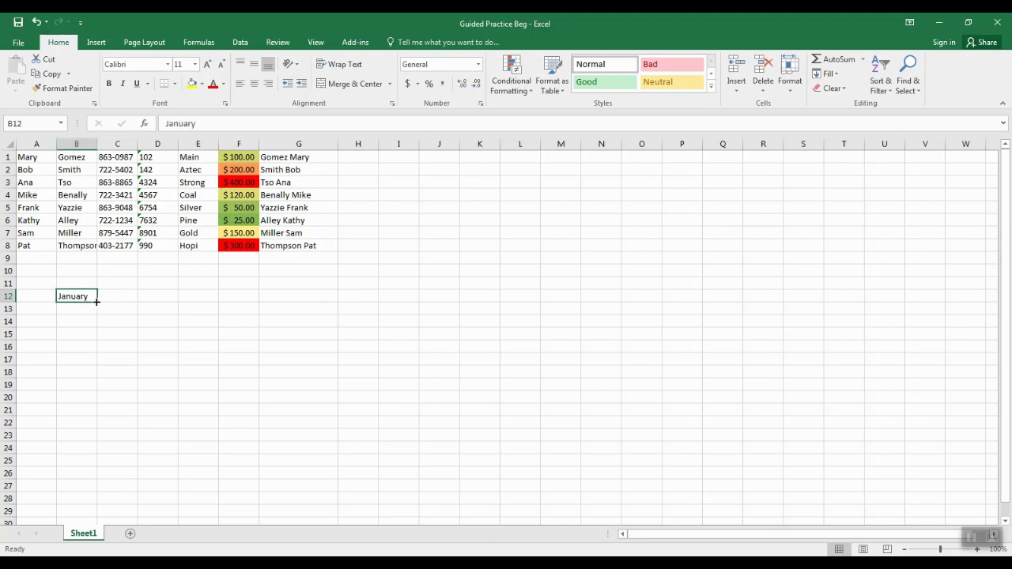
Step: AutoFill the months from January in B12 across to December in M12
drag(96, 301, 581, 304)
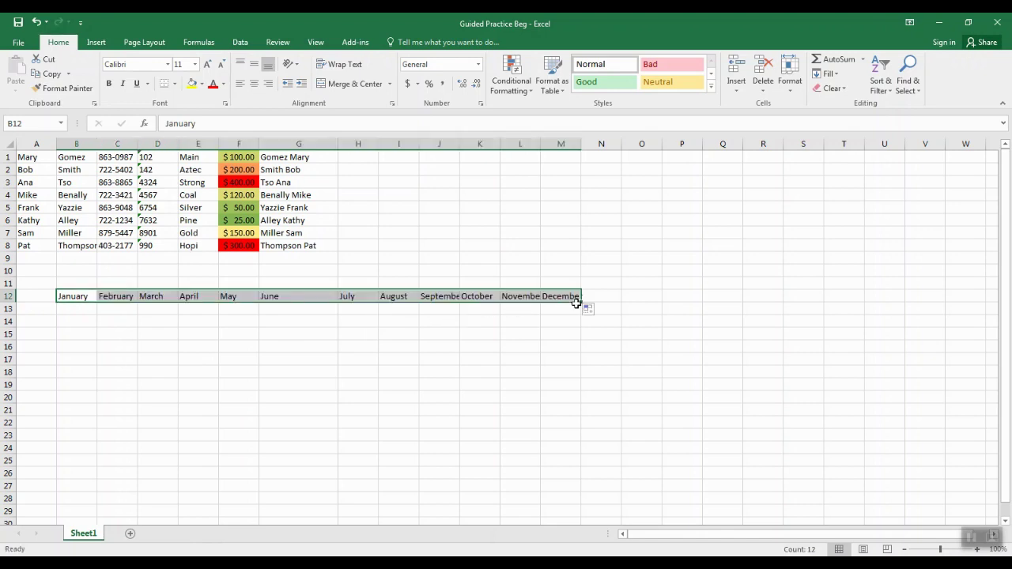
click(199, 315)
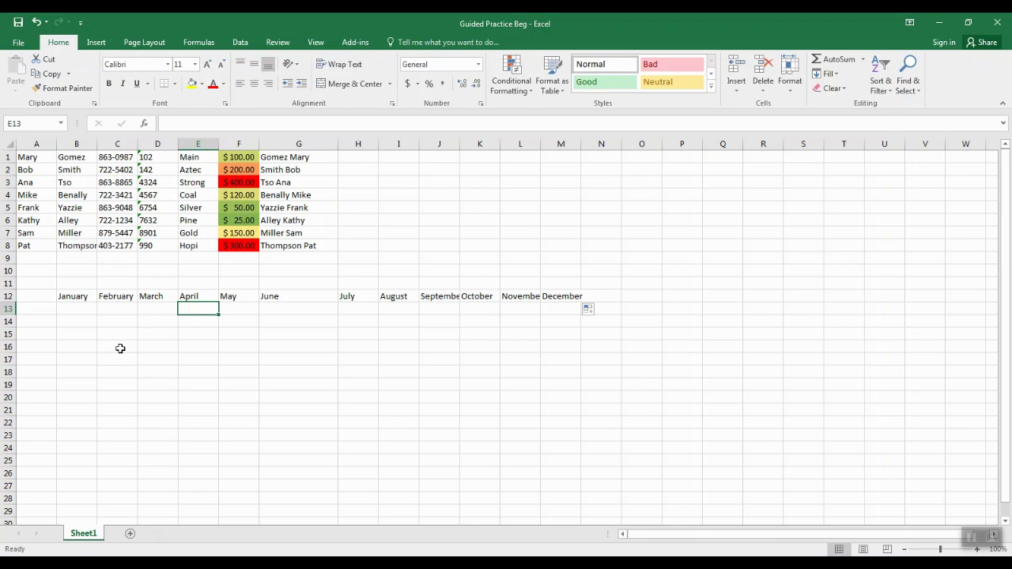
Step: Type 'Monday' in B14 and fill the weekdays down to Sunday in B20
click(80, 321)
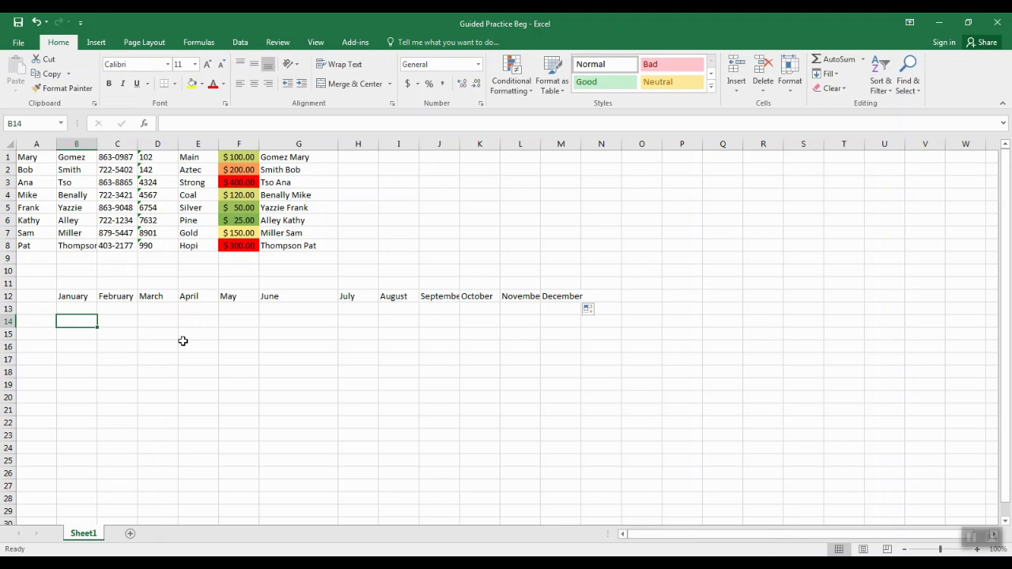
text(Monday)
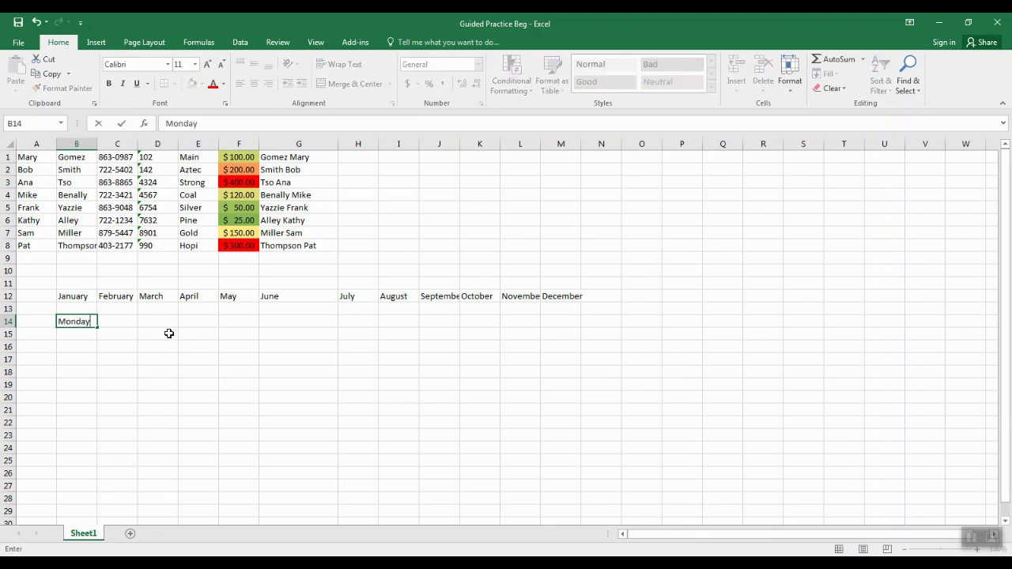
click(168, 334)
click(85, 324)
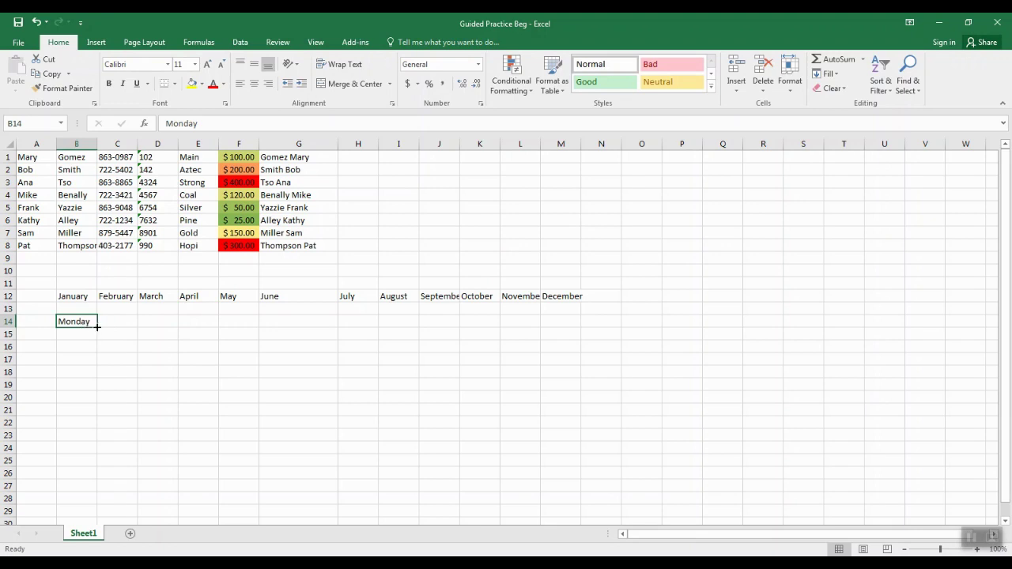
drag(98, 328, 95, 403)
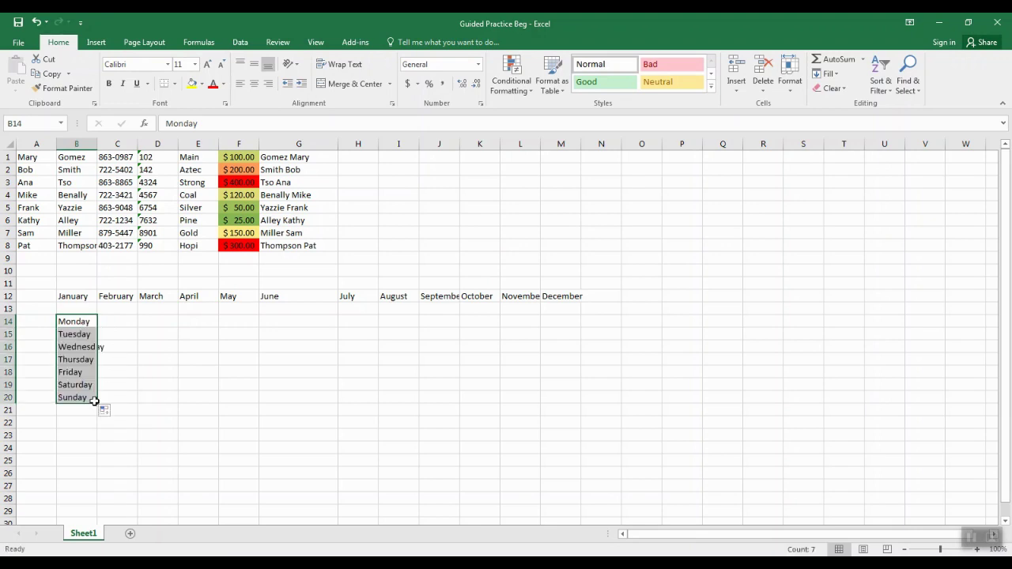
click(269, 384)
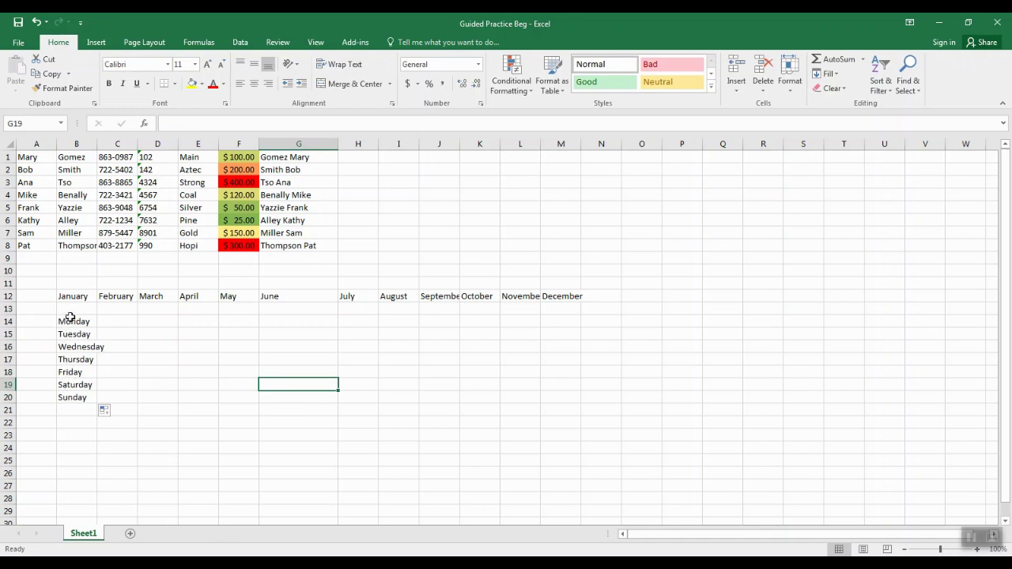
click(161, 323)
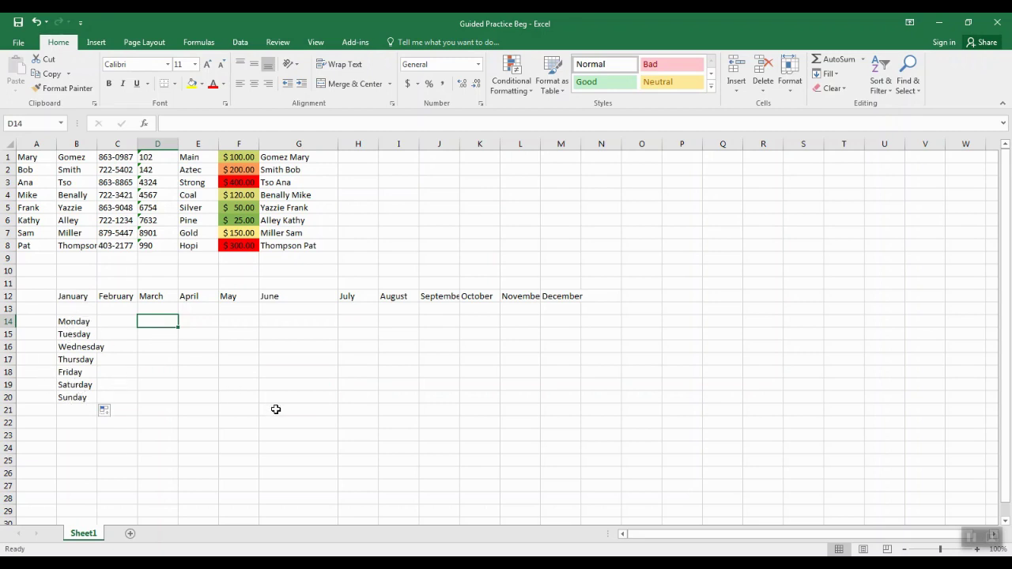
Step: Enter 1 in D14 and copy it down through D20
text(1)
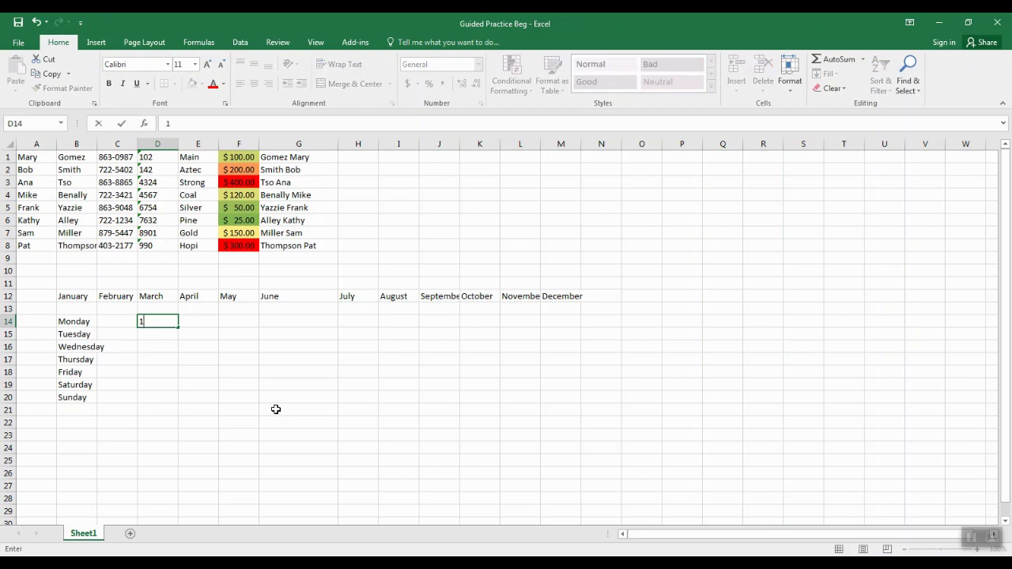
key(Return)
click(167, 322)
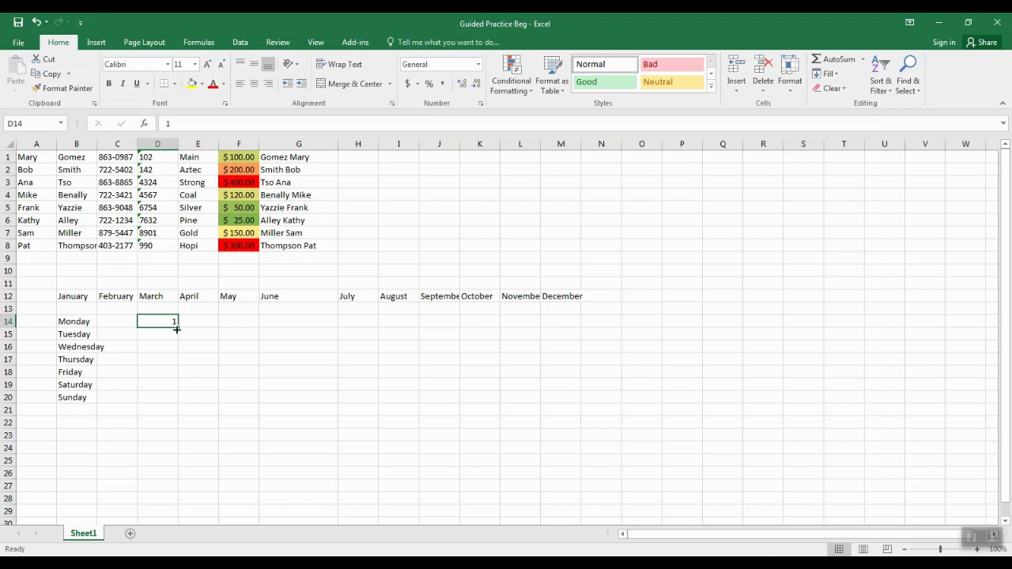
drag(177, 328, 170, 402)
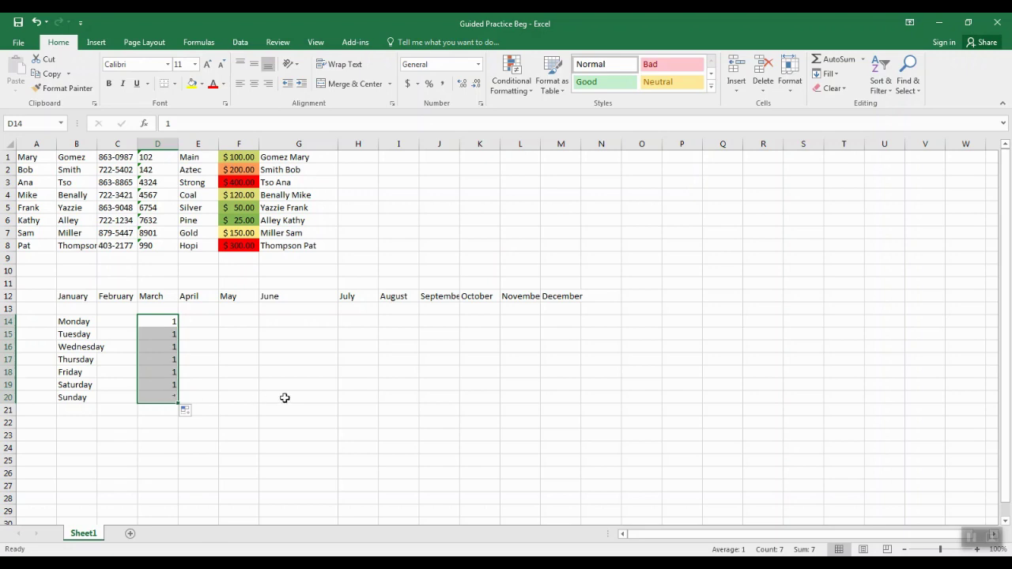
click(159, 358)
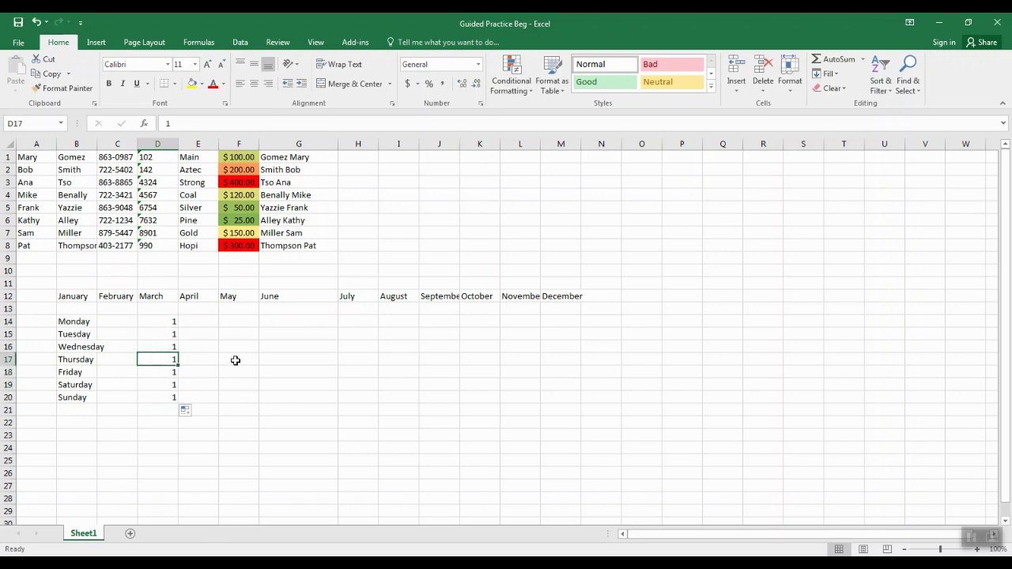
click(193, 324)
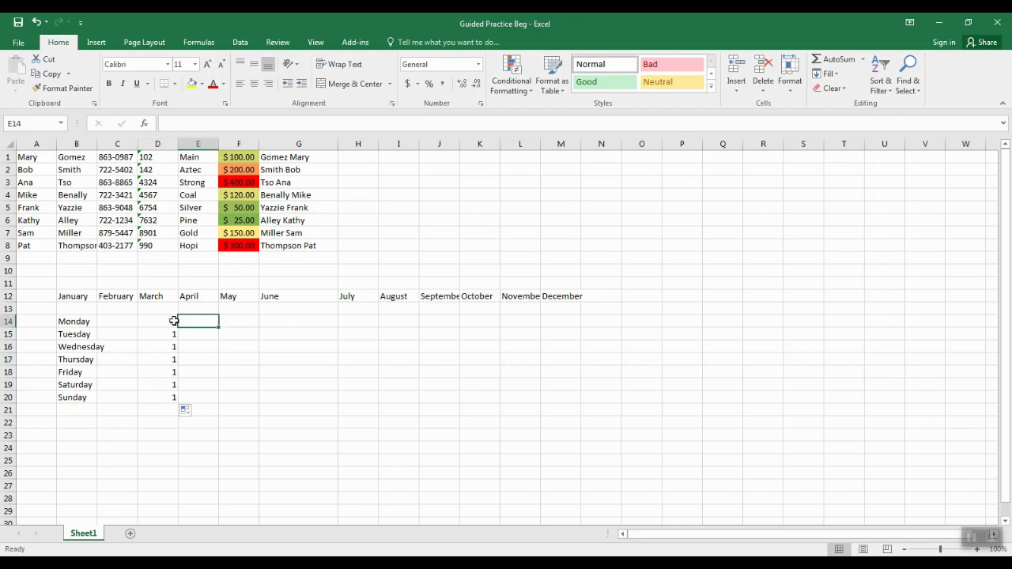
click(157, 321)
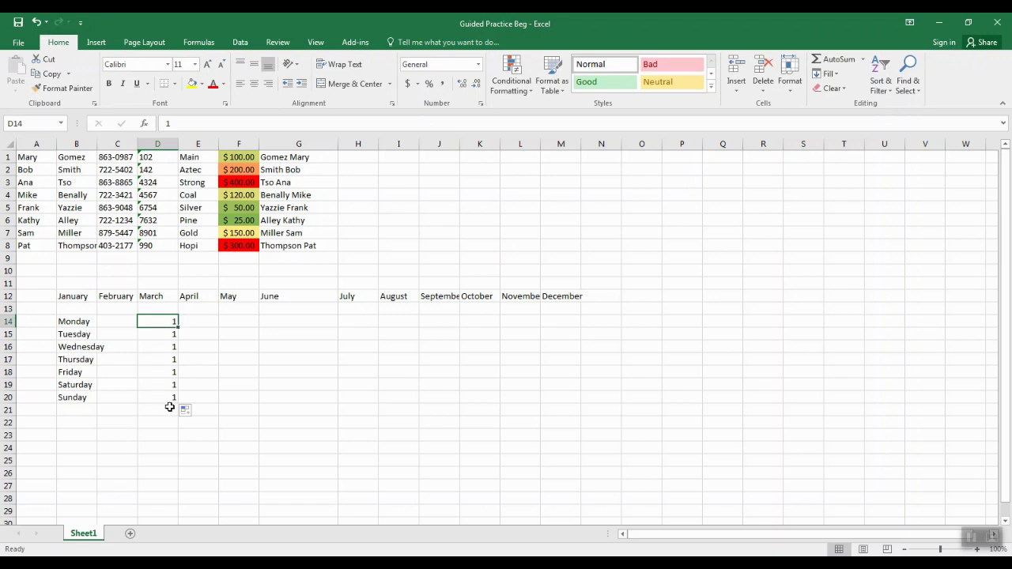
Step: Enter 2 in E14 and extend the 1, 2 series across to 10 in M14
click(194, 323)
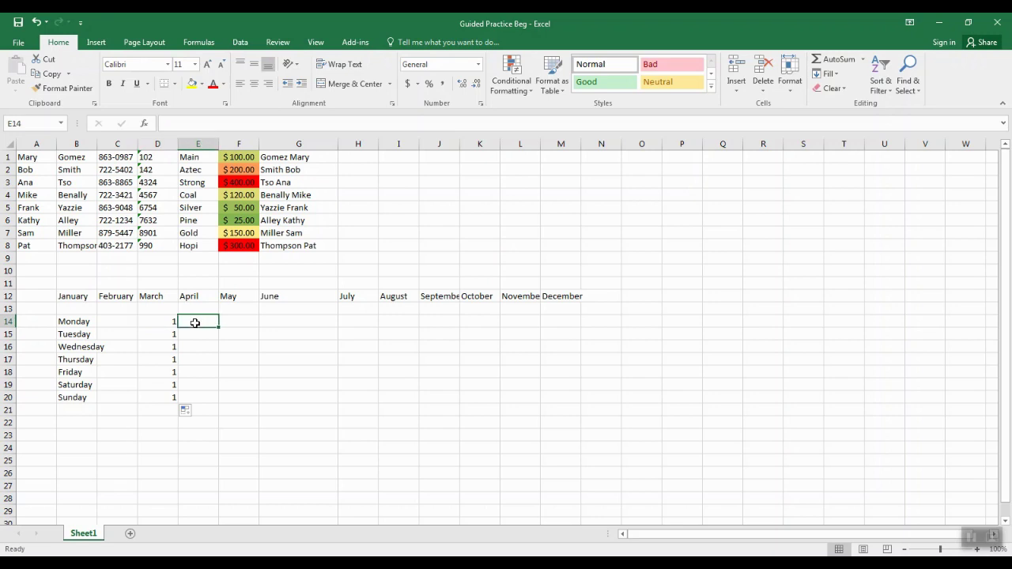
text(2)
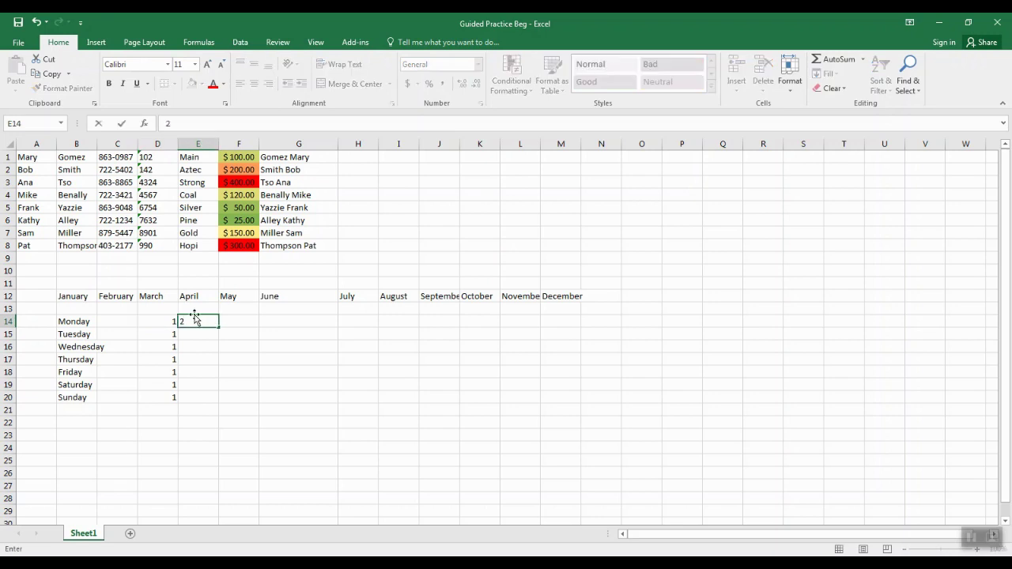
key(Return)
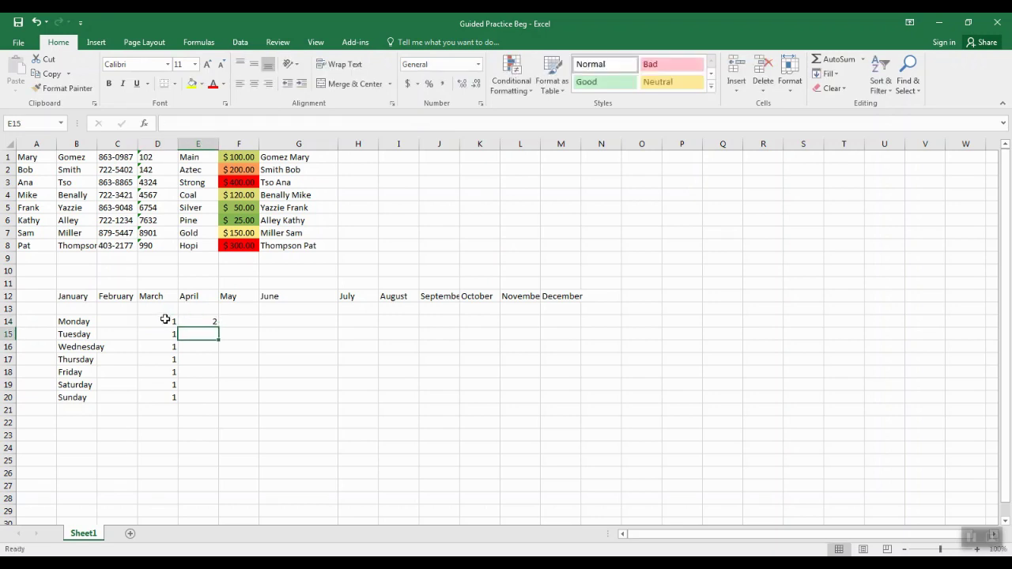
click(167, 319)
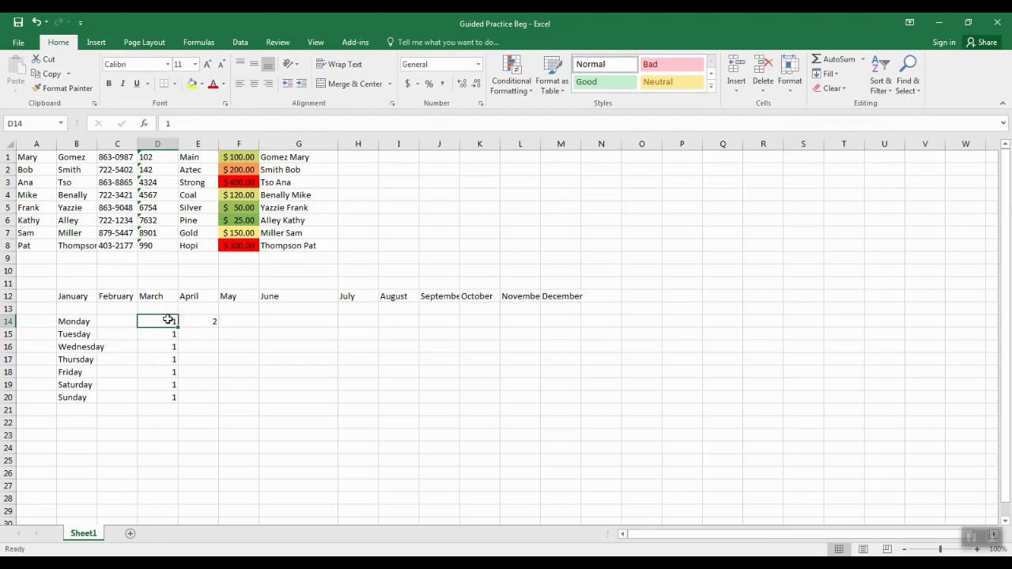
drag(169, 321, 199, 320)
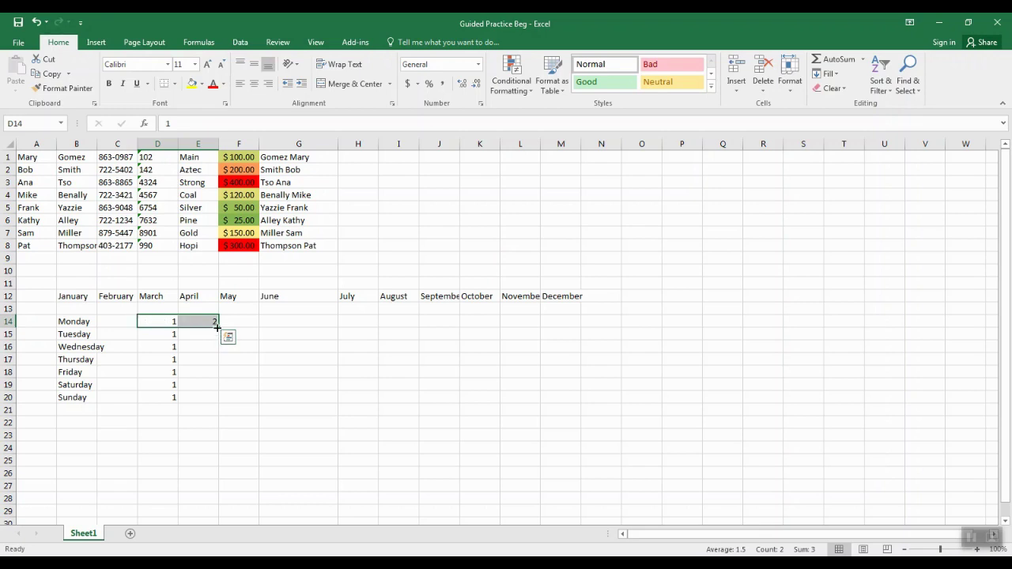
drag(218, 327, 572, 330)
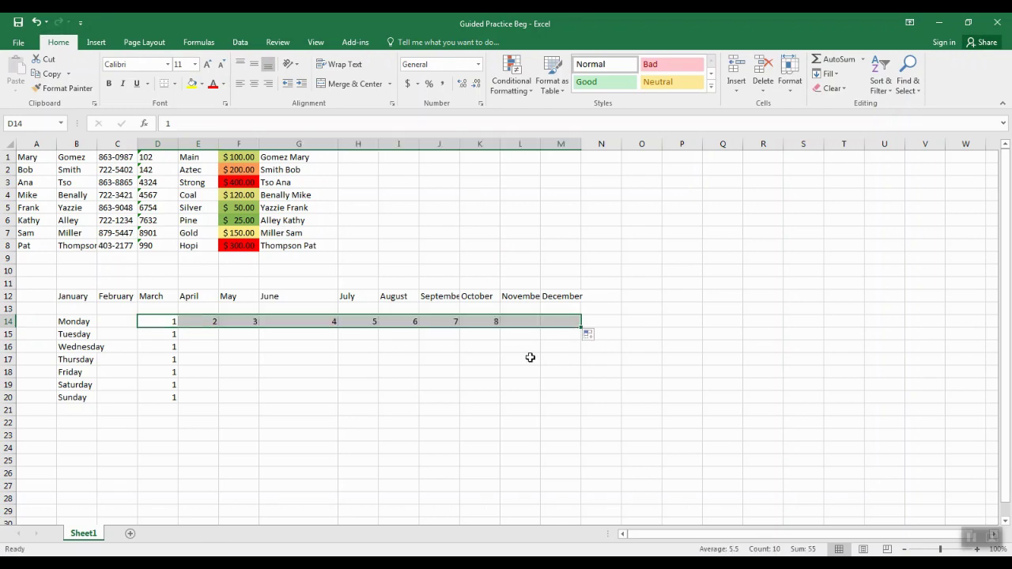
click(227, 336)
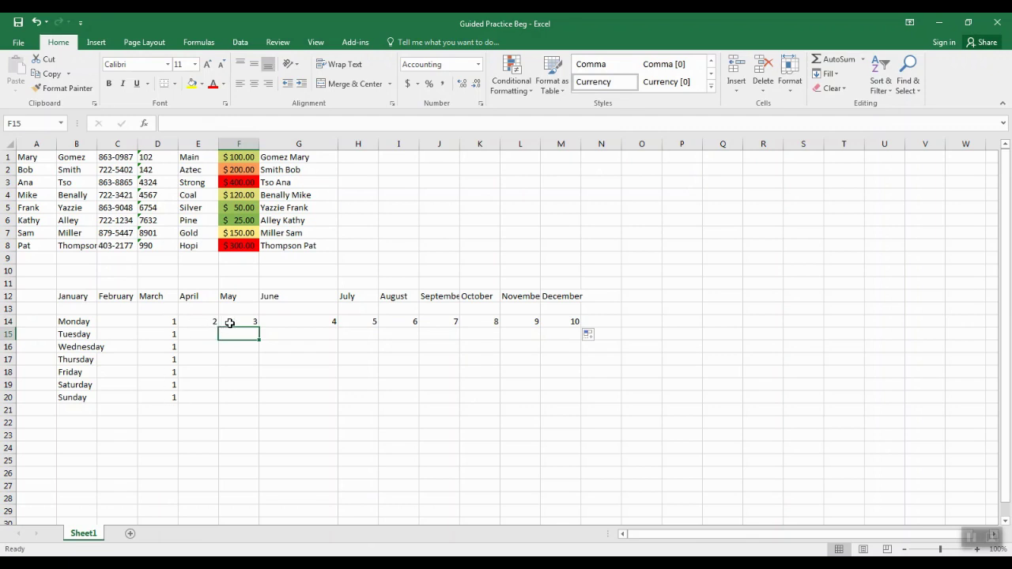
click(292, 342)
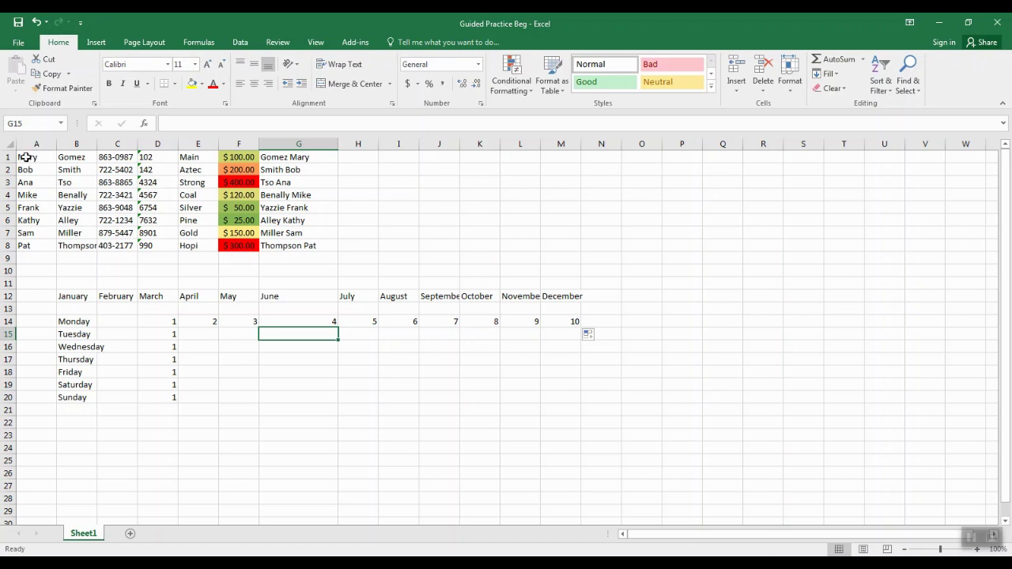
Step: Format the A1:F8 name and debt data as a table with Table Style Medium 6
mouse_move(26, 157)
mouse_down()
mouse_move(110, 206)
mouse_move(234, 248)
mouse_up()
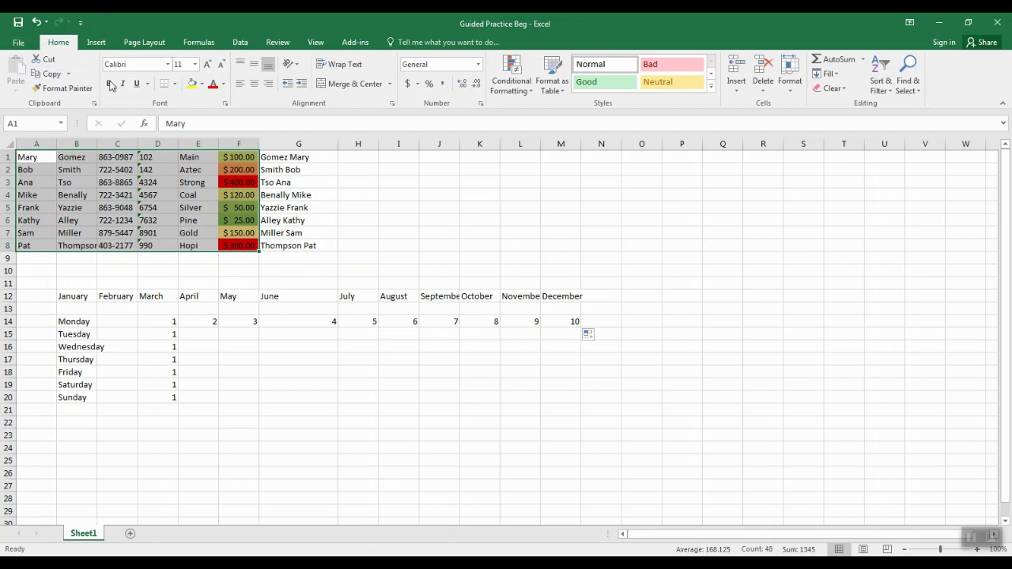
click(556, 90)
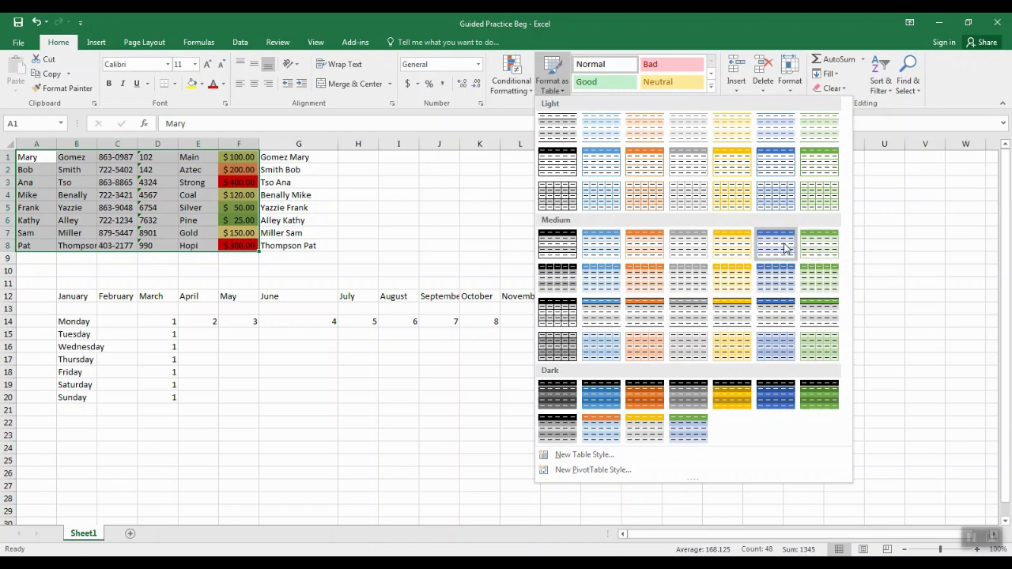
click(783, 245)
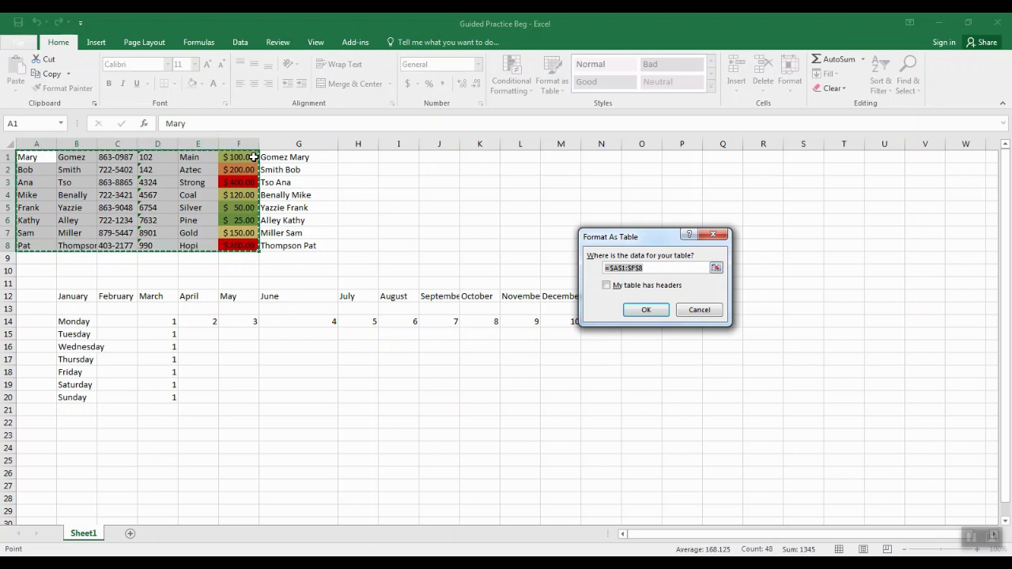
Step: Confirm the A1:F8 range to create blue banded Table1 with headers Column1–Column6
click(649, 312)
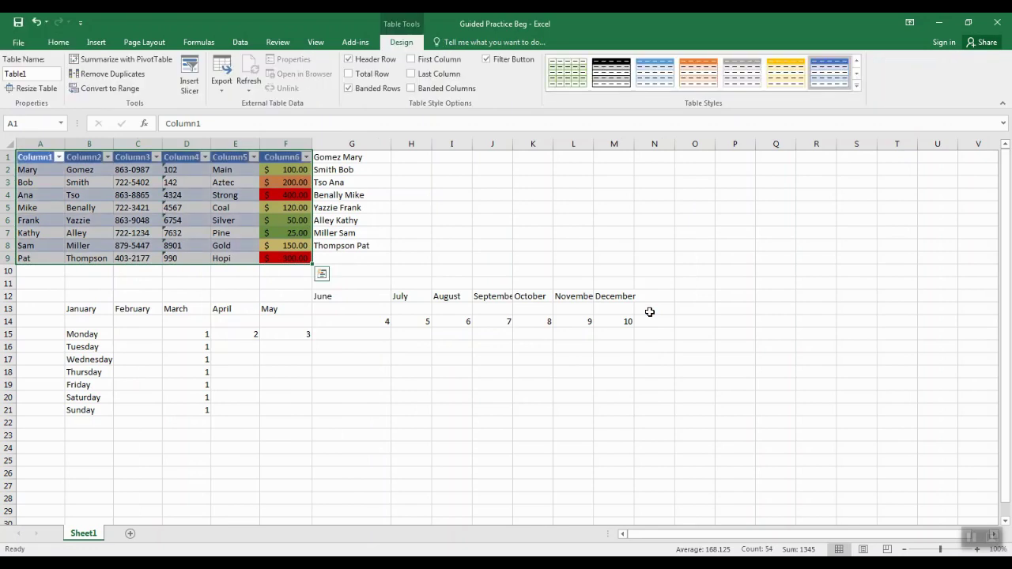
click(38, 174)
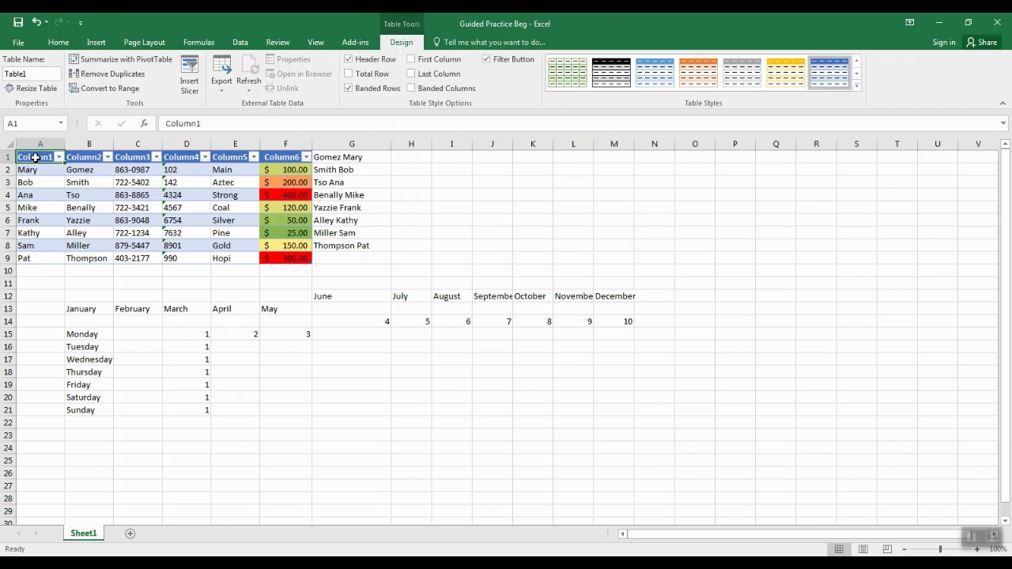
Step: Rename the first three table headers to First, Last and Phone #
double_click(36, 157)
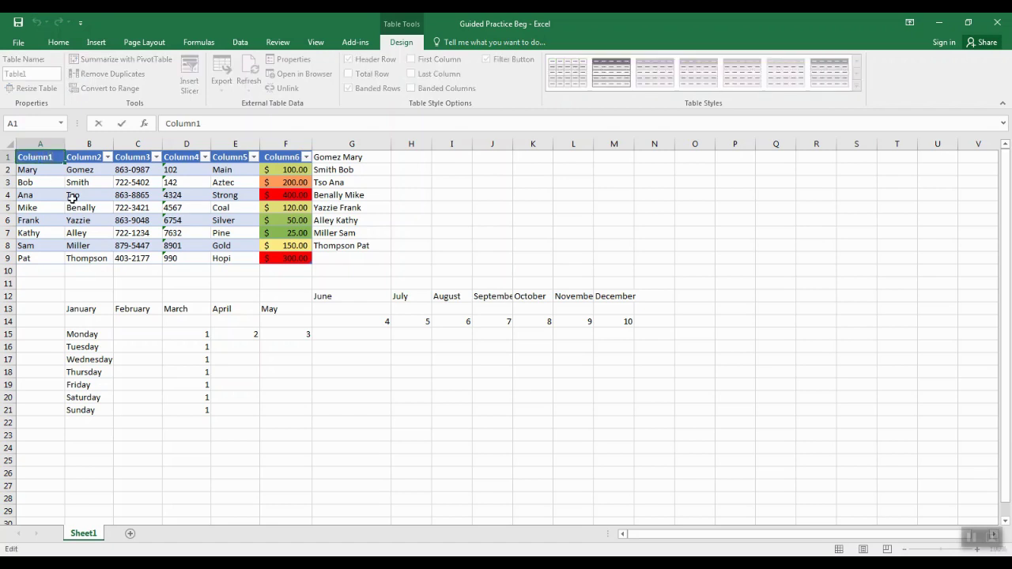
key(BackSpace)
key(BackSpace)
key(BackSpace)
key(BackSpace)
key(BackSpace)
text(Fis)
key(Tab)
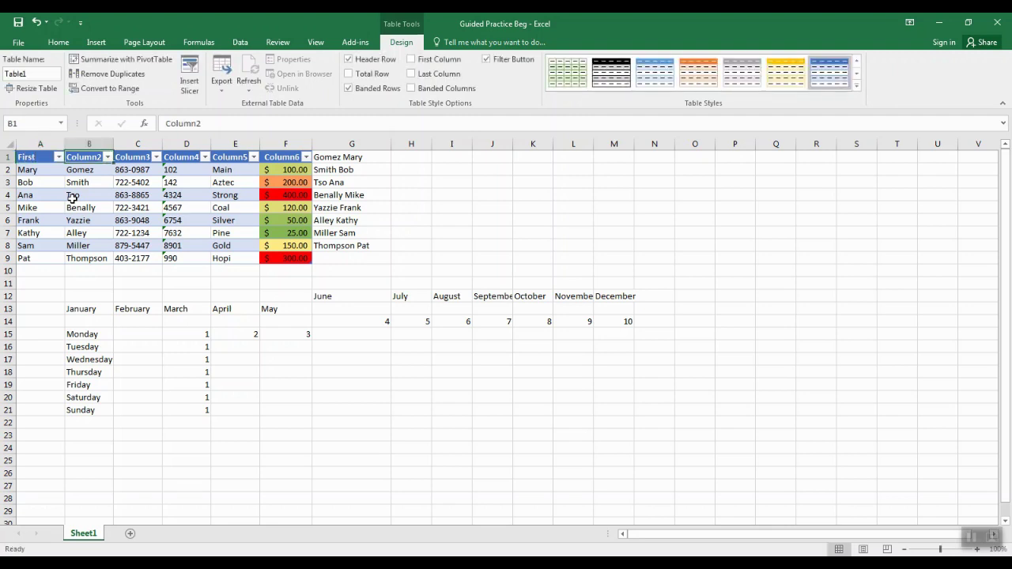
text(Last)
key(Tab)
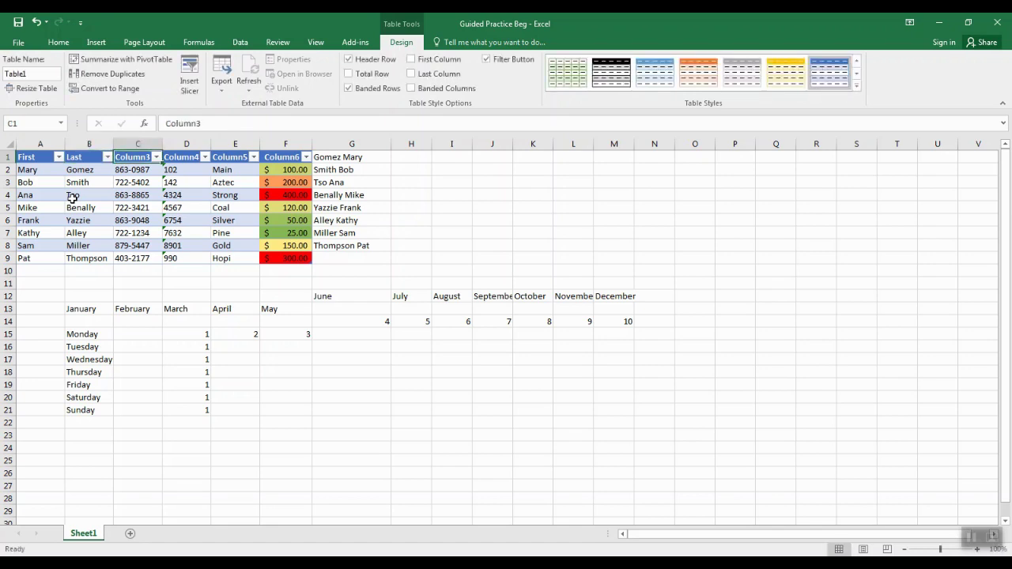
text(Phone #)
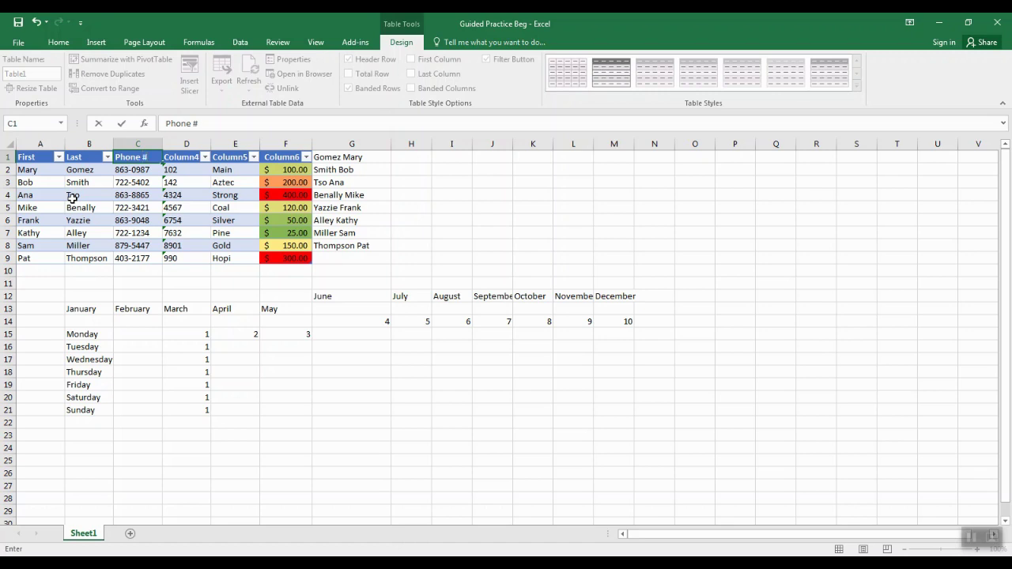
key(Tab)
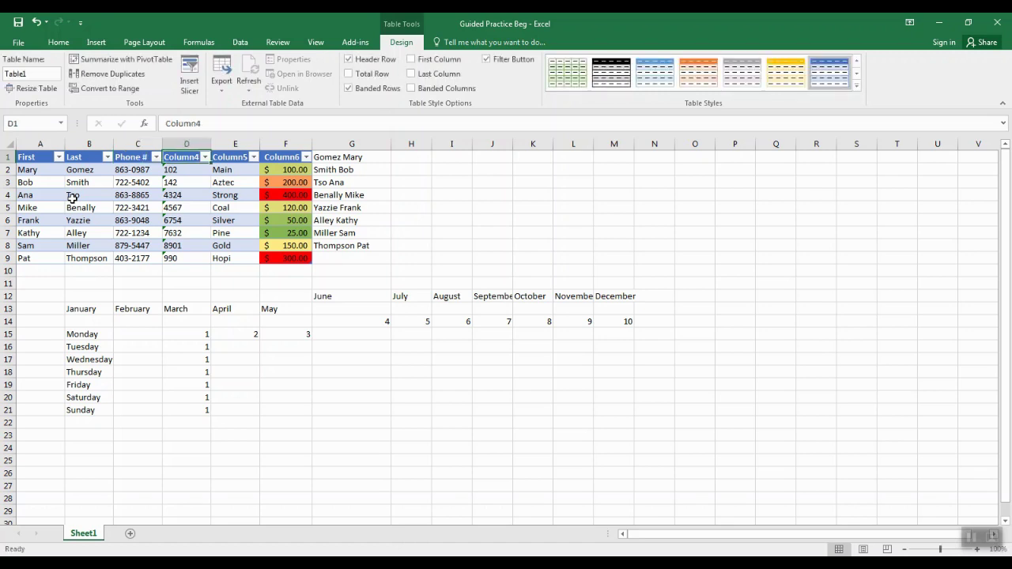
Step: Start the Street # header, then undo an accidental # entry in B4
text(Str)
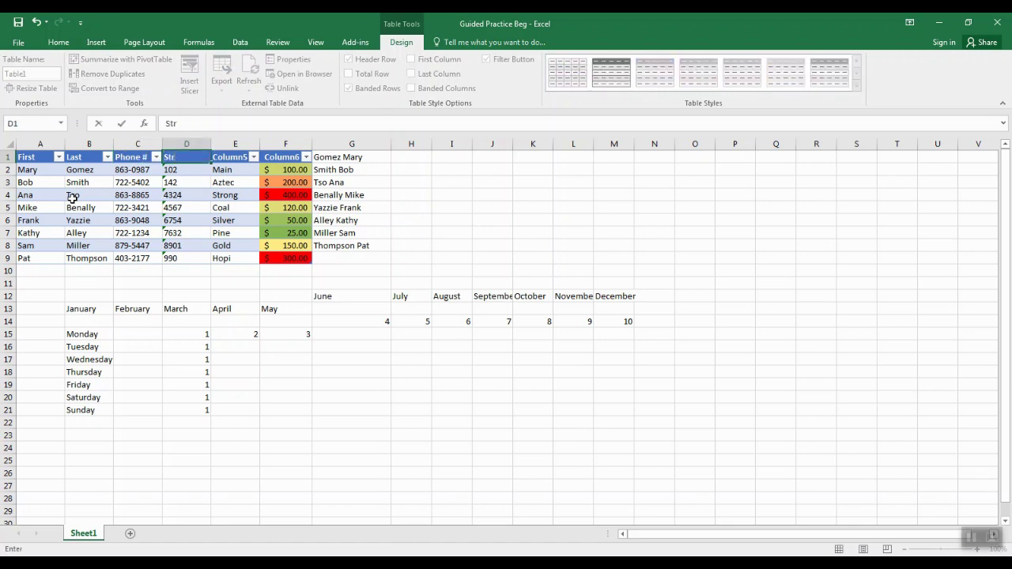
text(eet @)
key(BackSpace)
key(BackSpace)
click(72, 198)
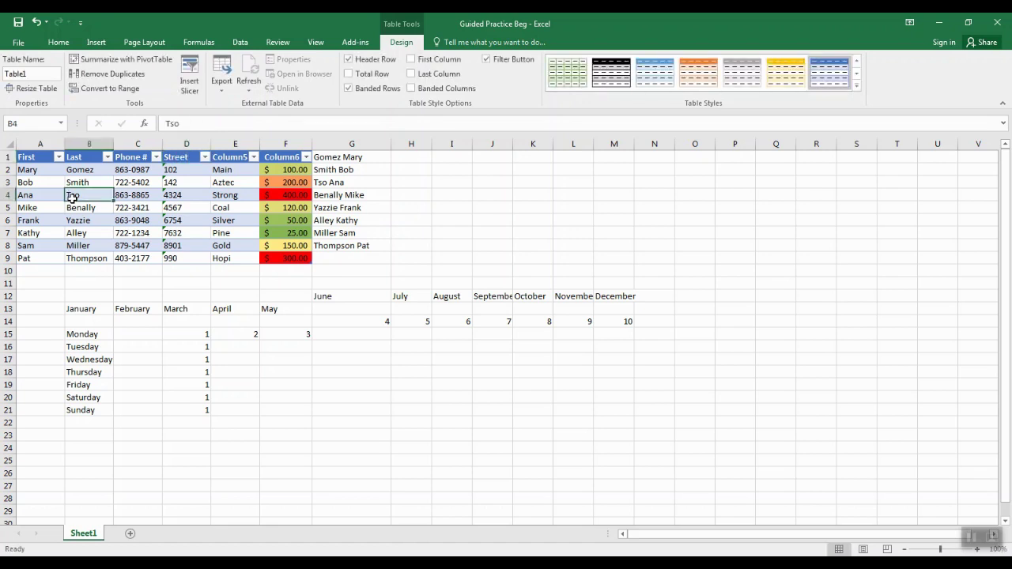
text(#)
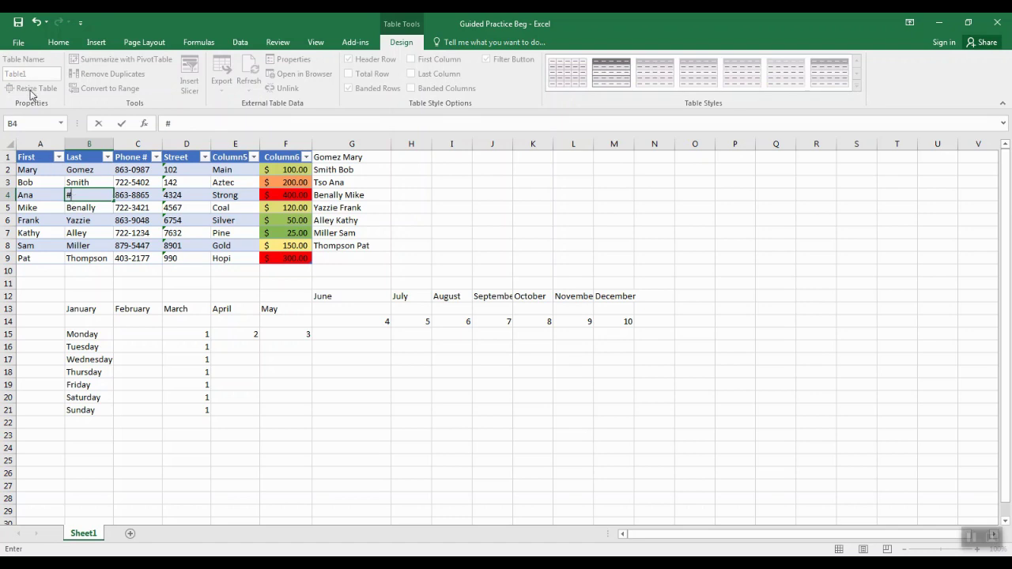
click(157, 207)
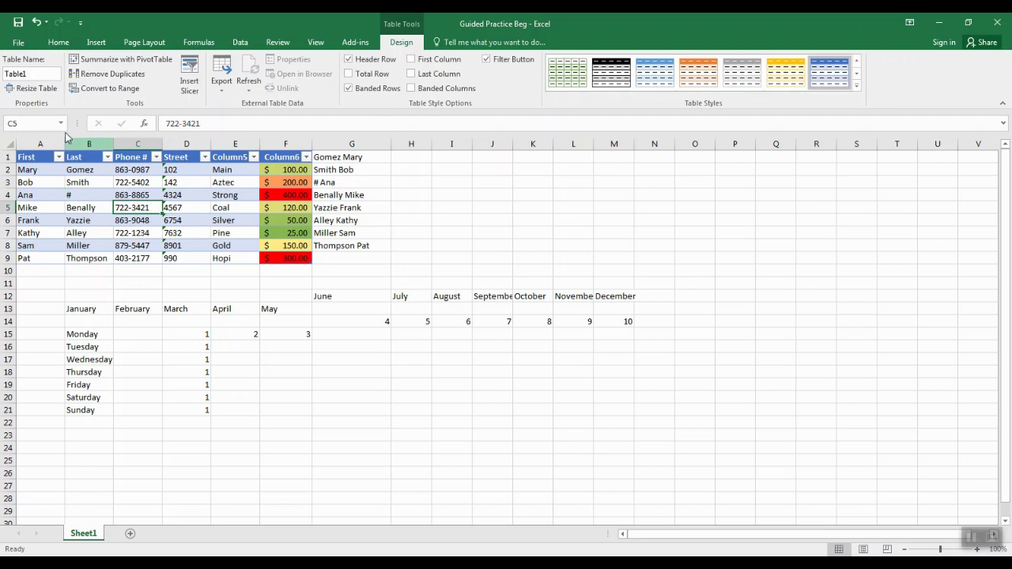
click(36, 23)
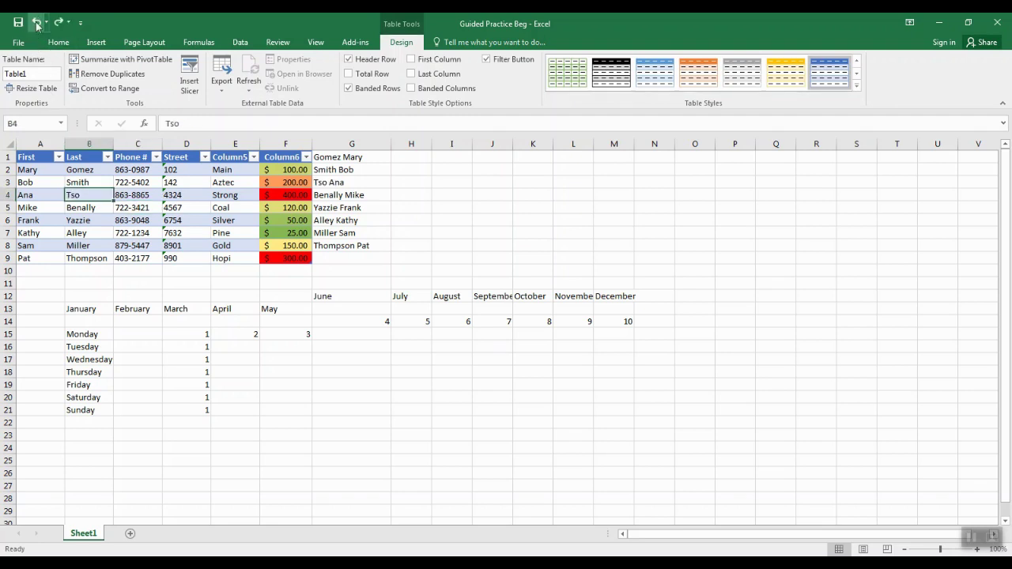
click(176, 158)
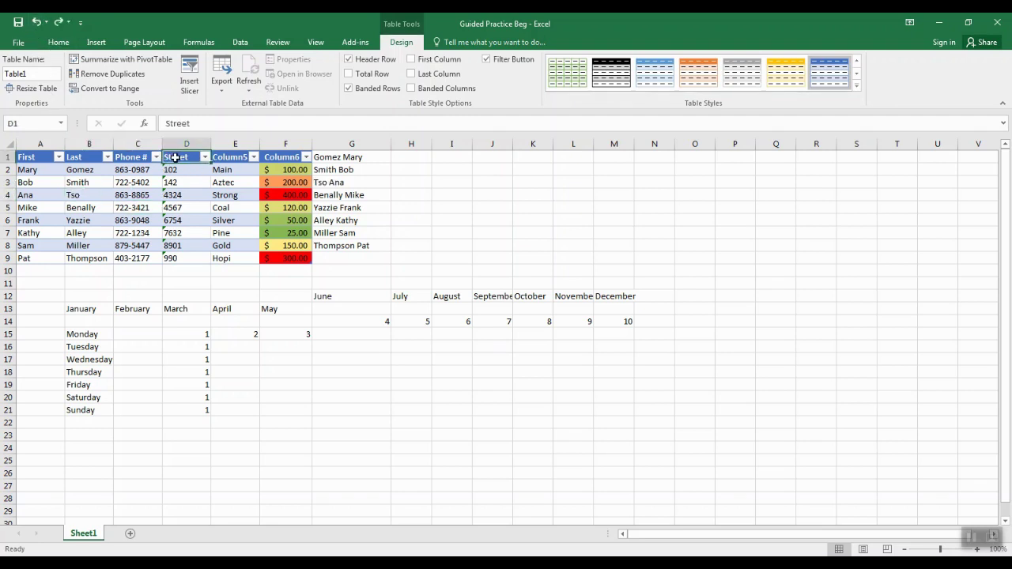
Step: Name the remaining headers Street #, Street Name and Debt, and widen column E
text(Str)
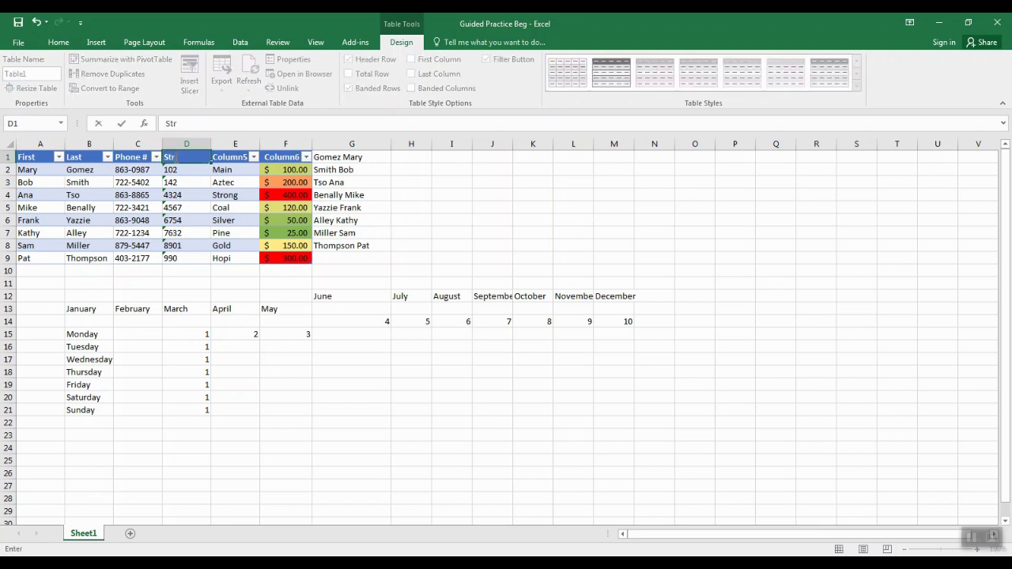
text(eet @)
key(BackSpace)
key(BackSpace)
text(#)
key(Tab)
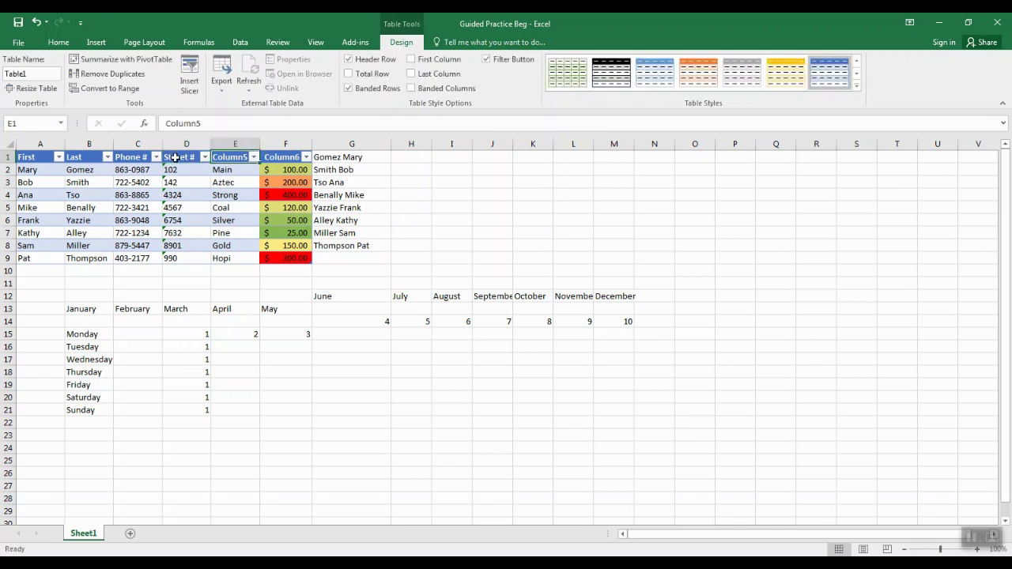
text(Street)
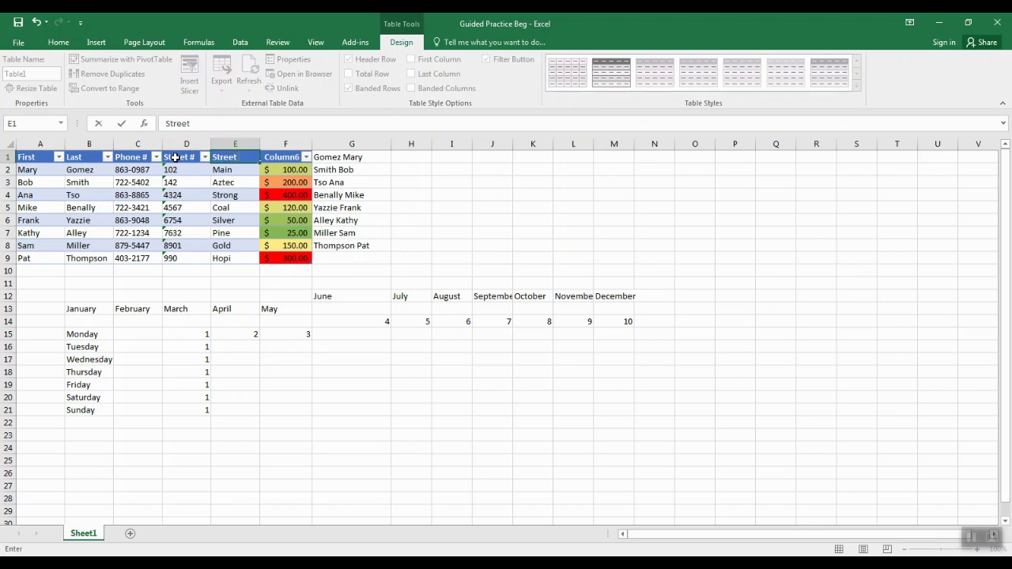
text( Name)
key(Tab)
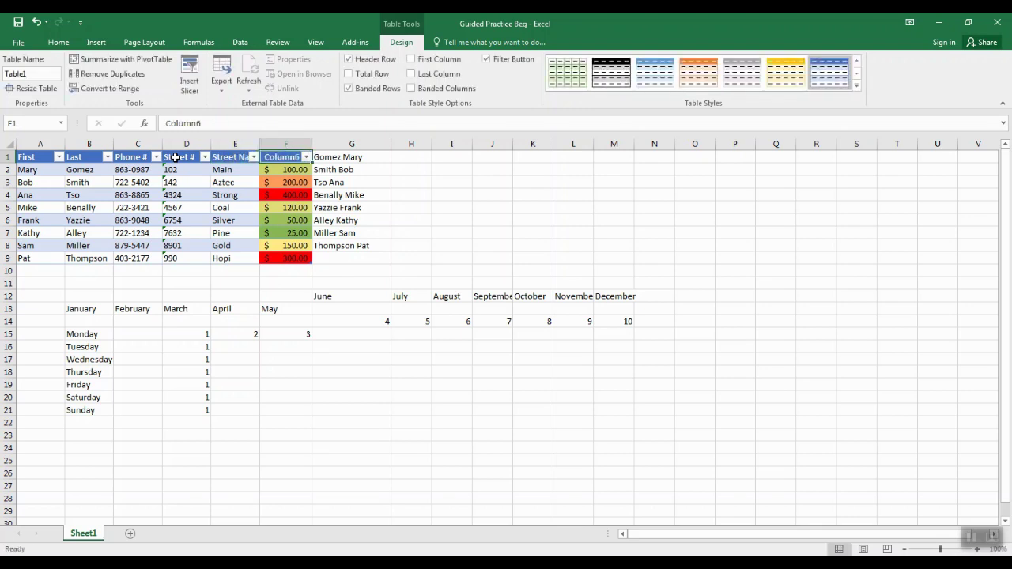
text(Debt)
key(Return)
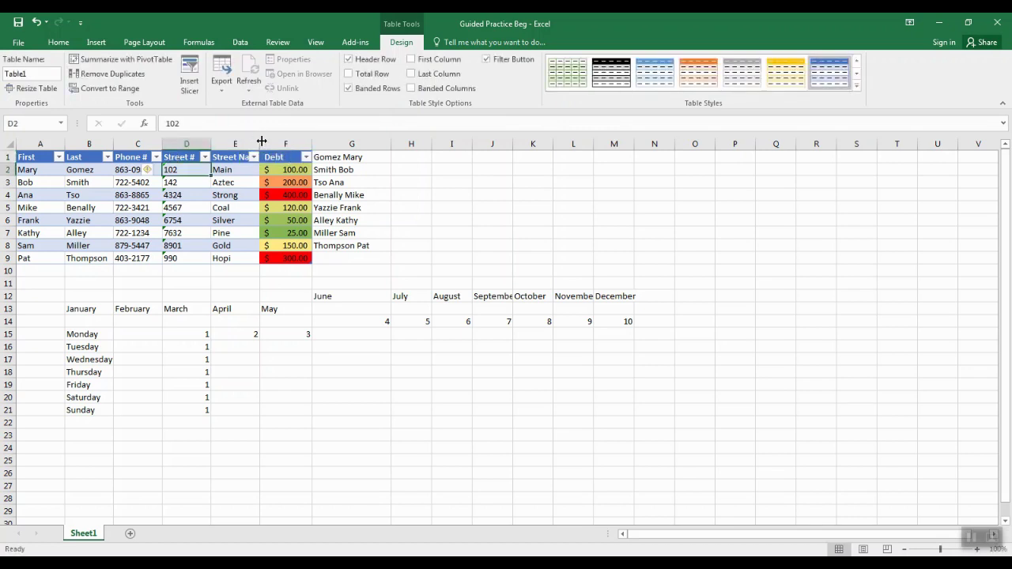
drag(260, 141, 279, 140)
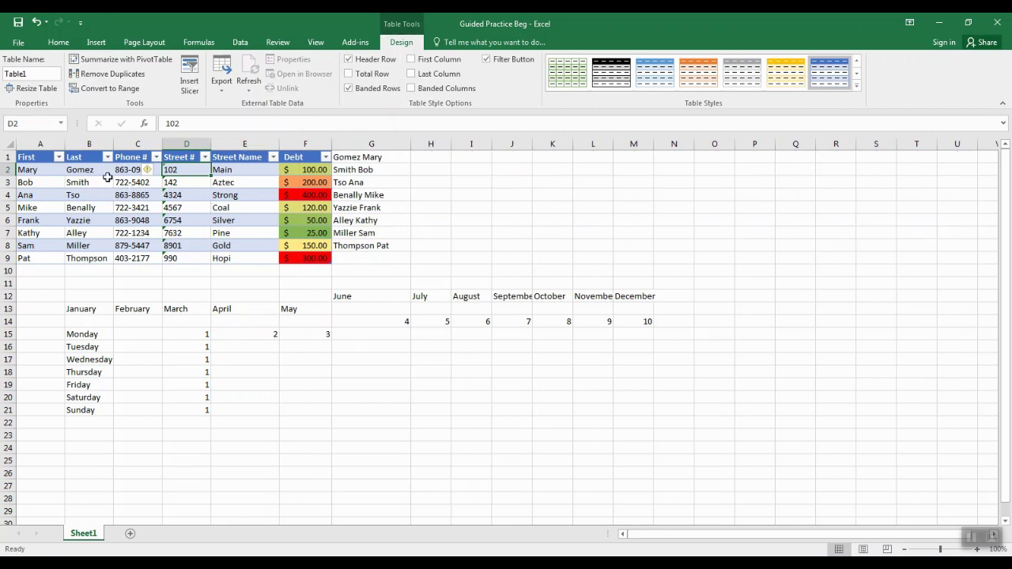
click(118, 207)
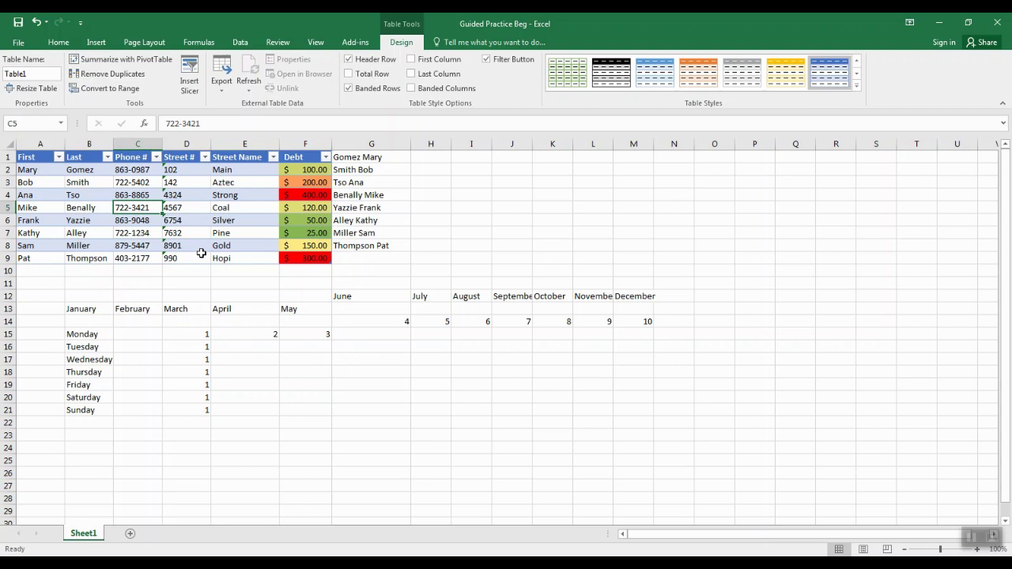
click(38, 276)
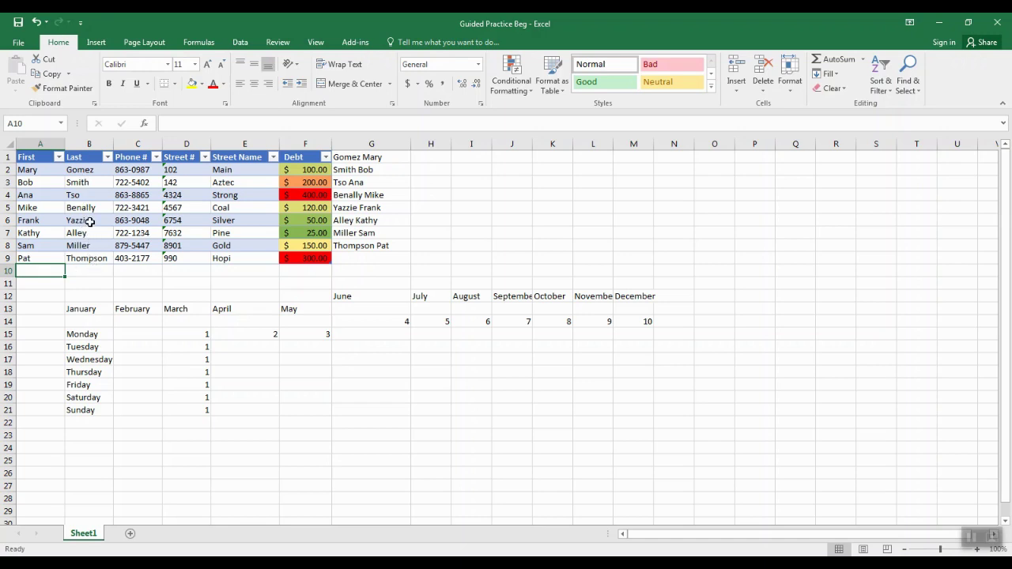
Step: Sort Table1 A to Z on the Last column
click(108, 158)
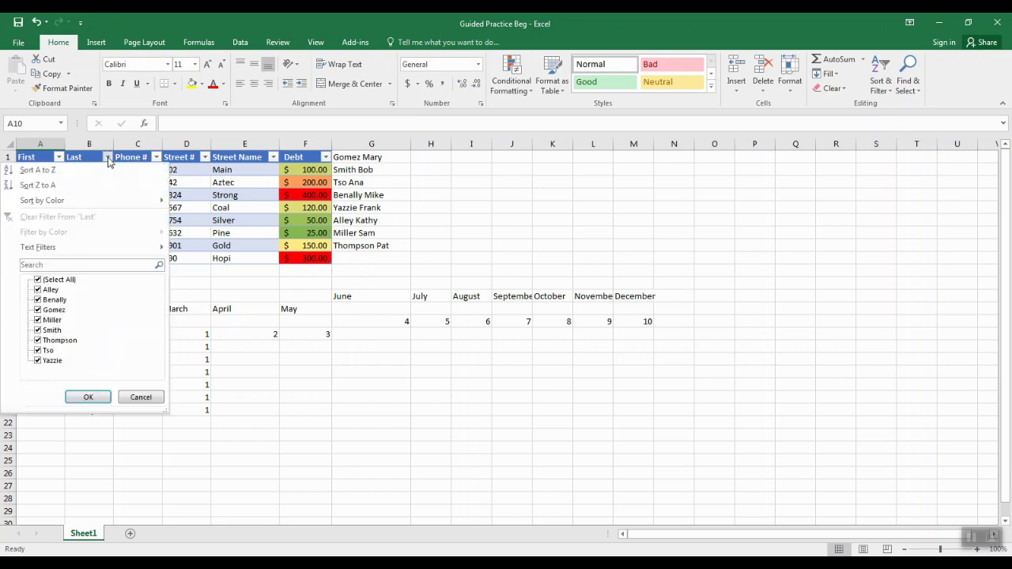
click(59, 174)
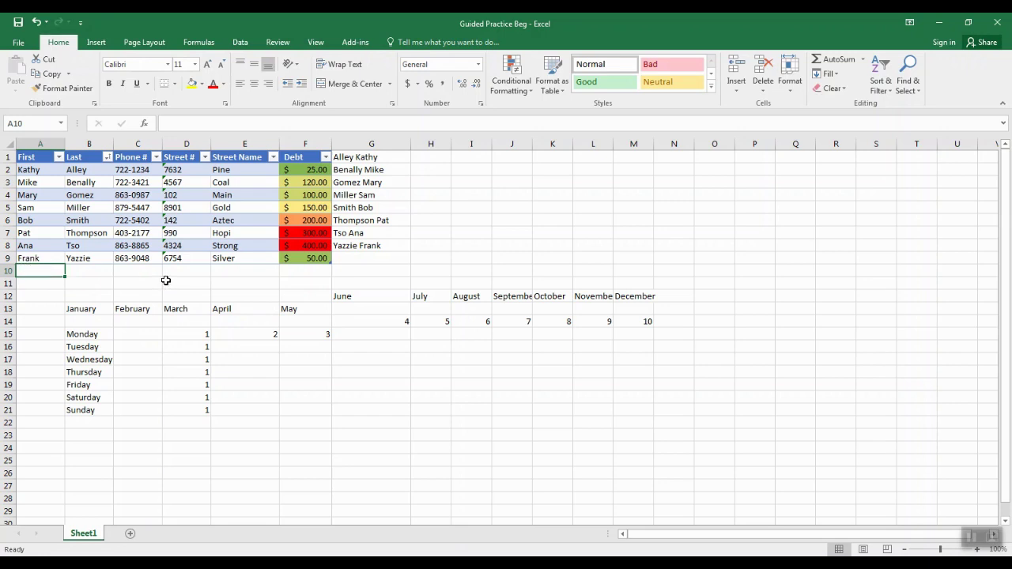
Step: Enter the new person's first name in A10 and last name in B10, fixing capitalisation
text(Mary)
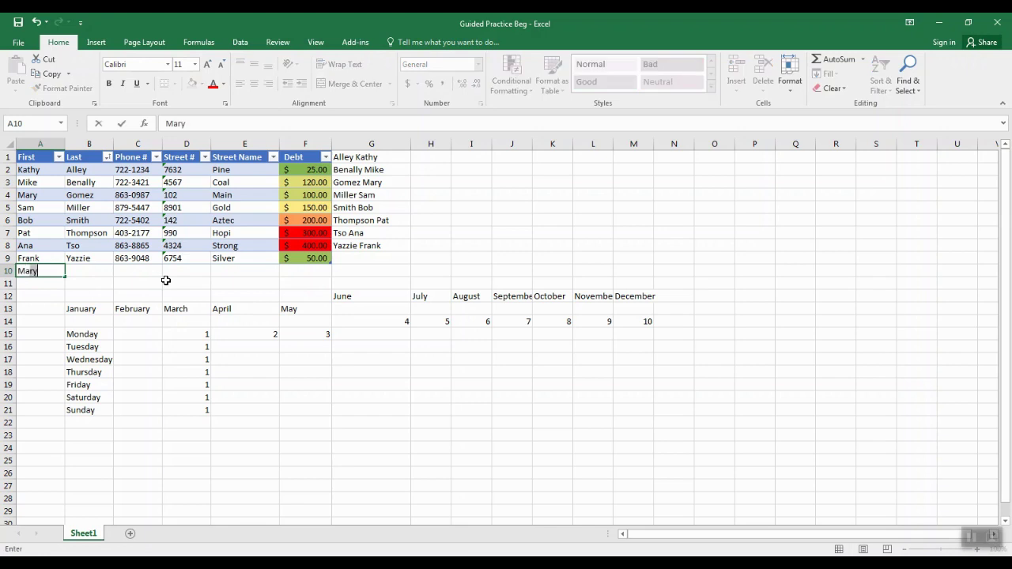
key(BackSpace)
text(k)
key(Tab)
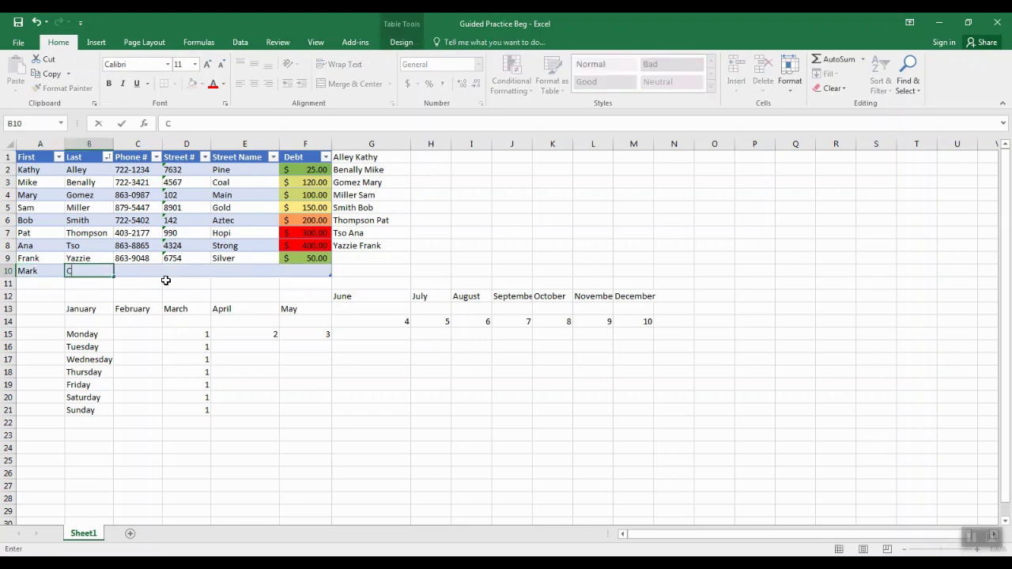
text(Ch)
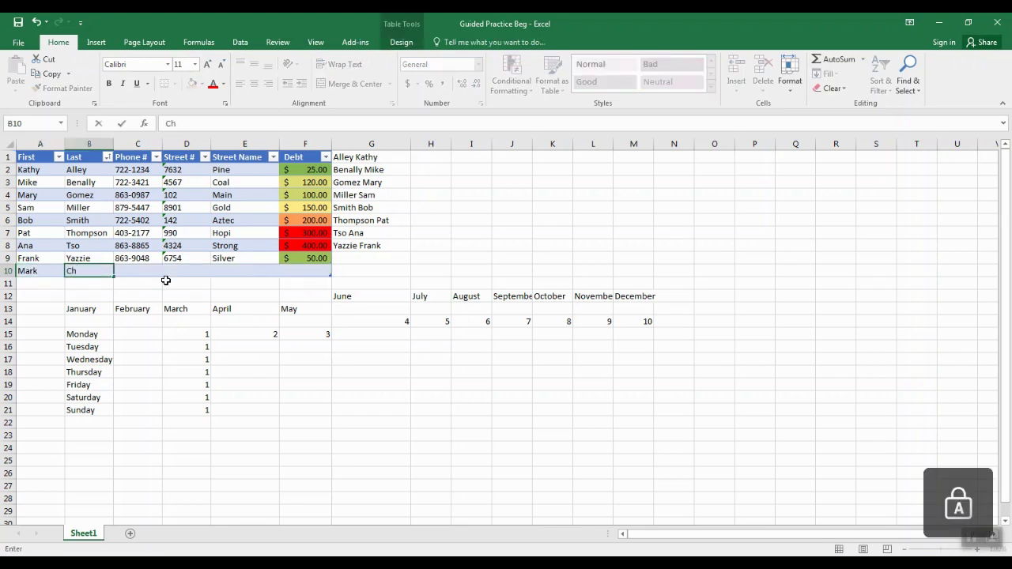
key(Caps_Lock)
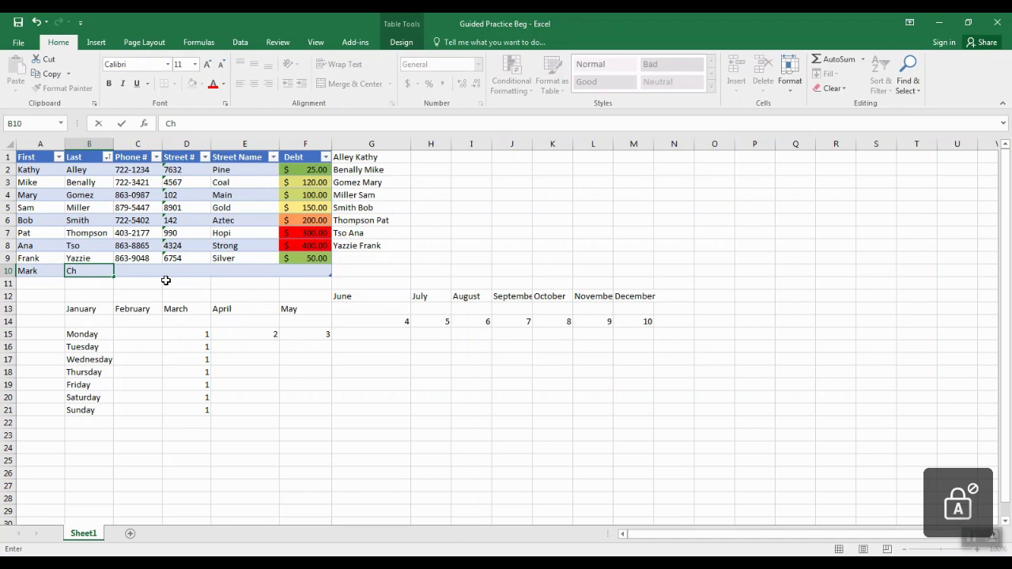
key(Caps_Lock)
text(AVEZ)
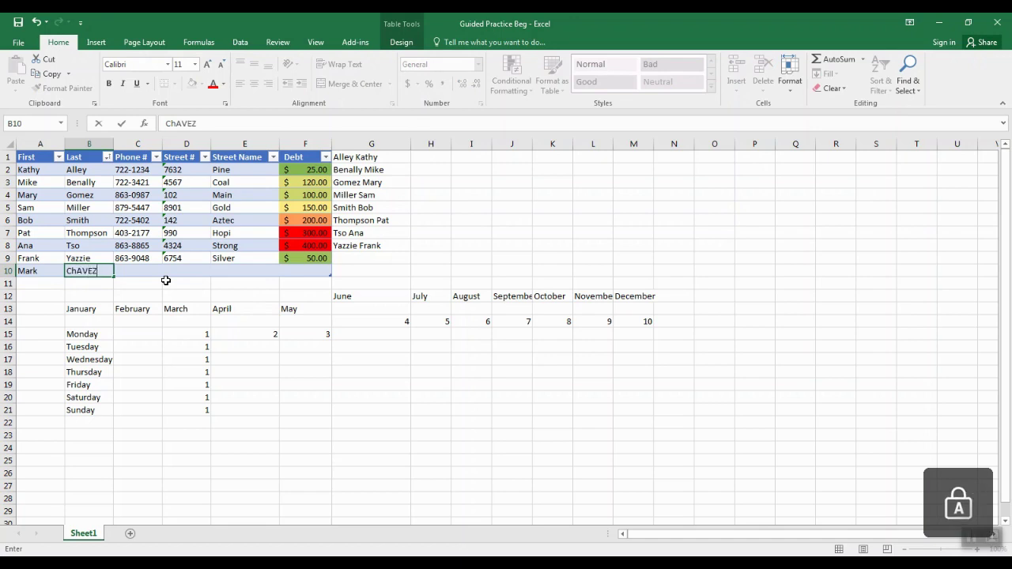
key(BackSpace)
key(BackSpace)
key(BackSpace)
key(Caps_Lock)
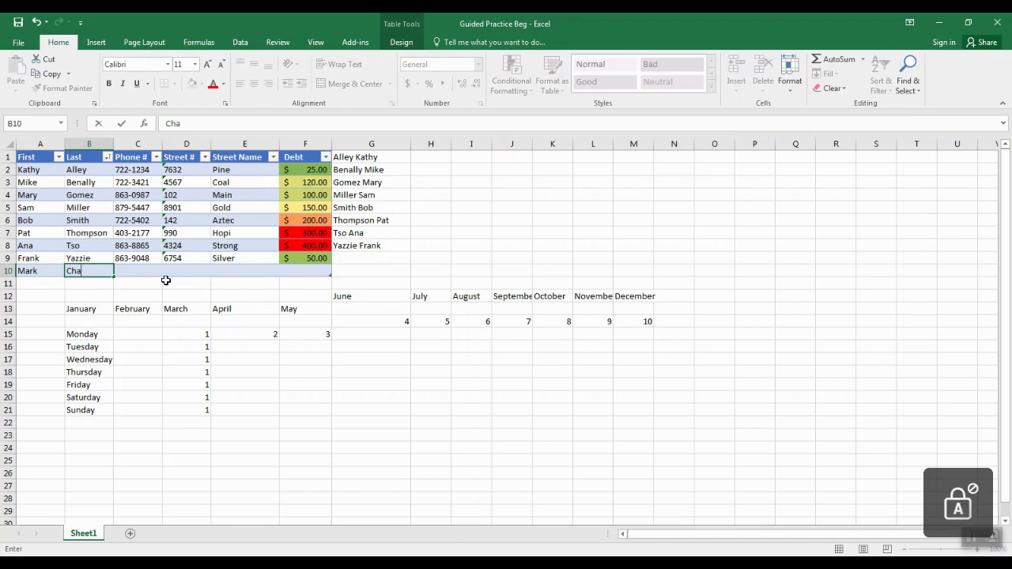
key(Tab)
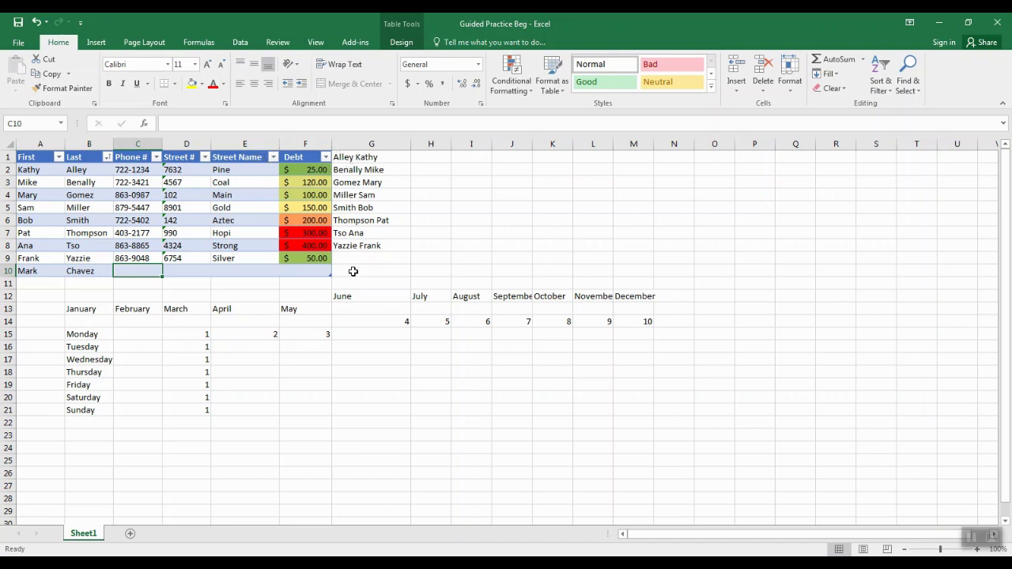
click(185, 272)
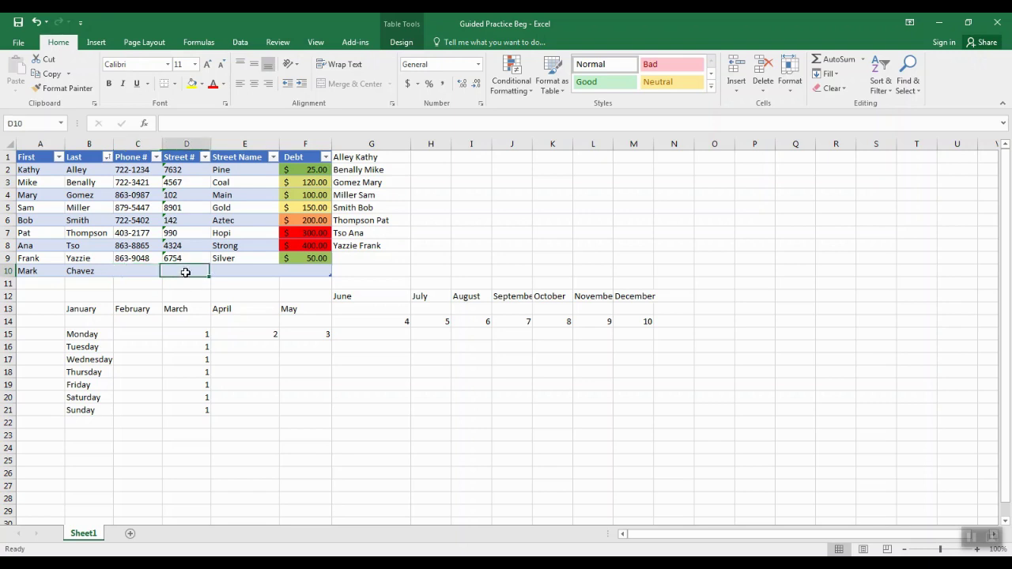
click(229, 272)
click(126, 272)
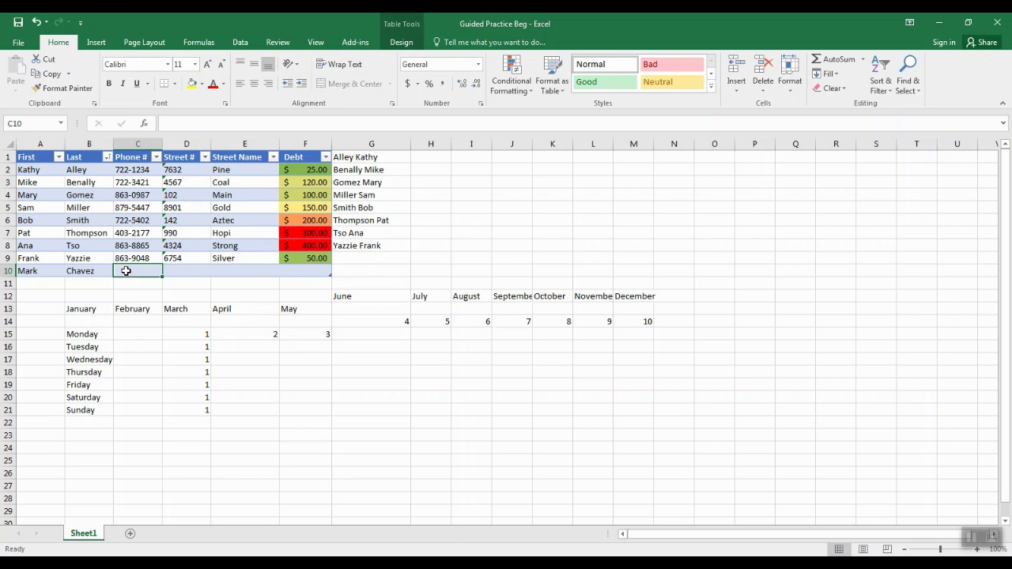
click(181, 294)
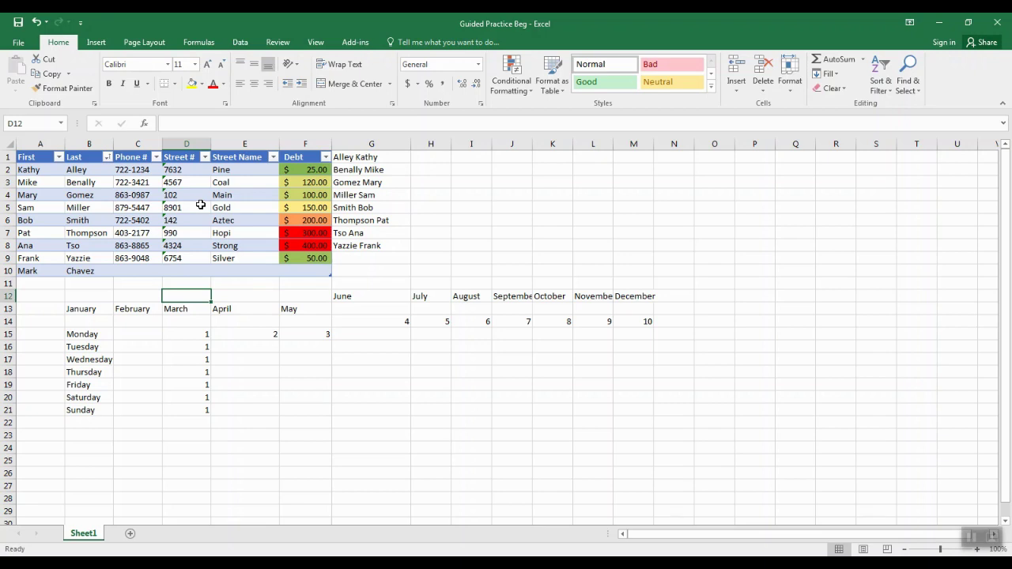
click(237, 43)
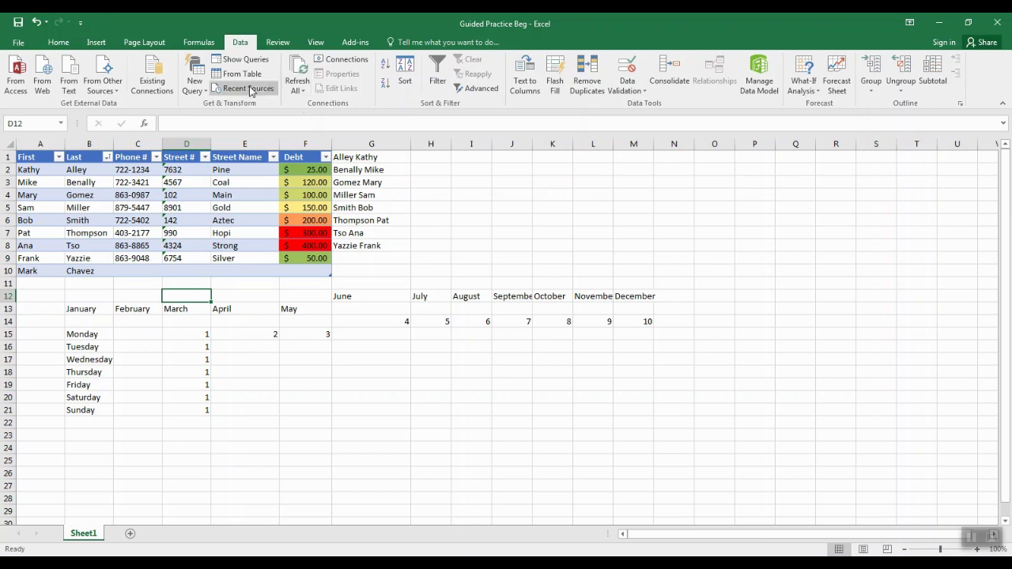
click(57, 42)
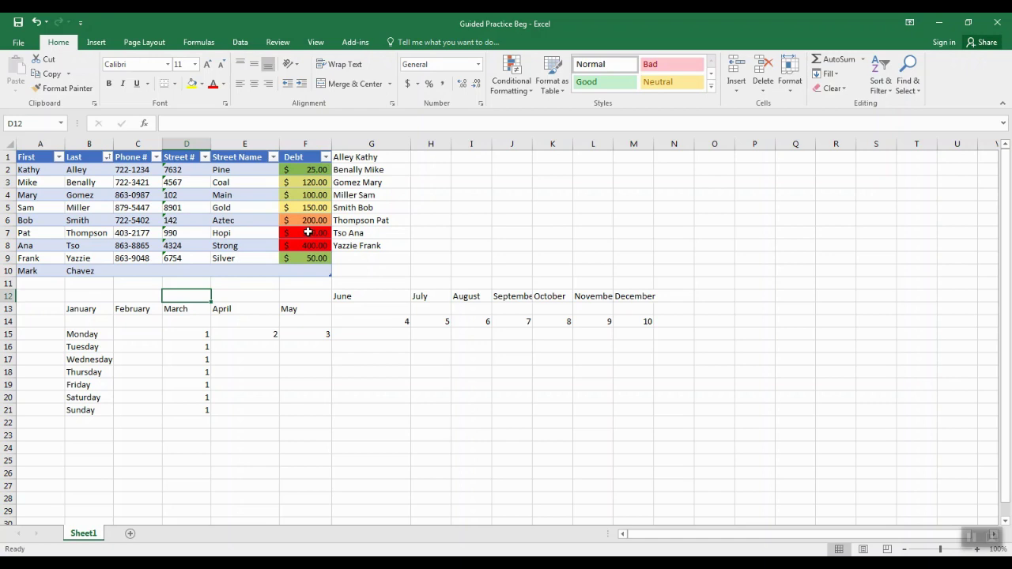
Step: Sort Table1 by Debt smallest to largest and check the =B2&" "&A2 formula in G1
click(325, 156)
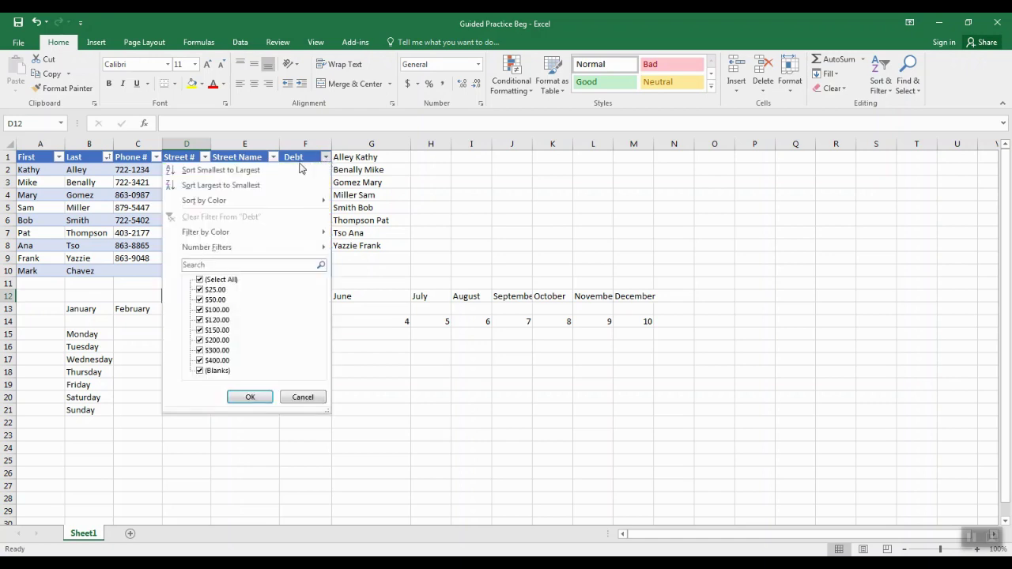
click(273, 169)
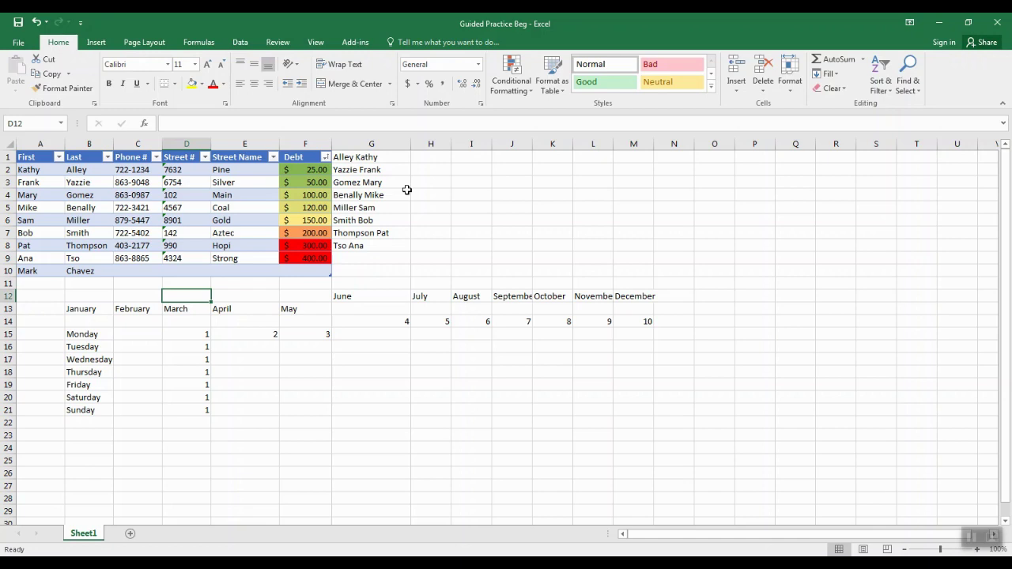
click(370, 158)
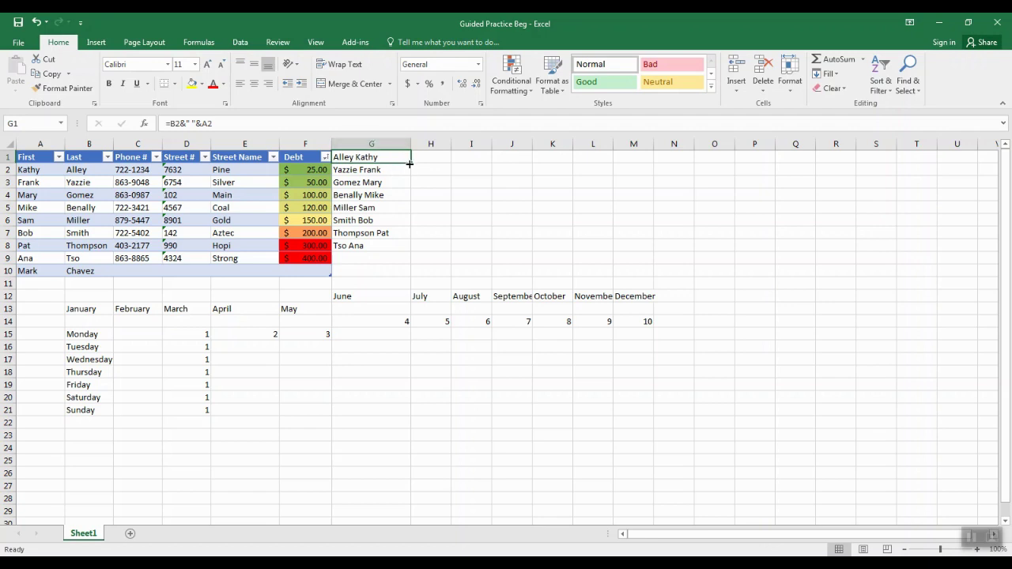
Step: Fill the G8 name-joining formula down to G9 so it uses =B10&" "&A10
click(400, 247)
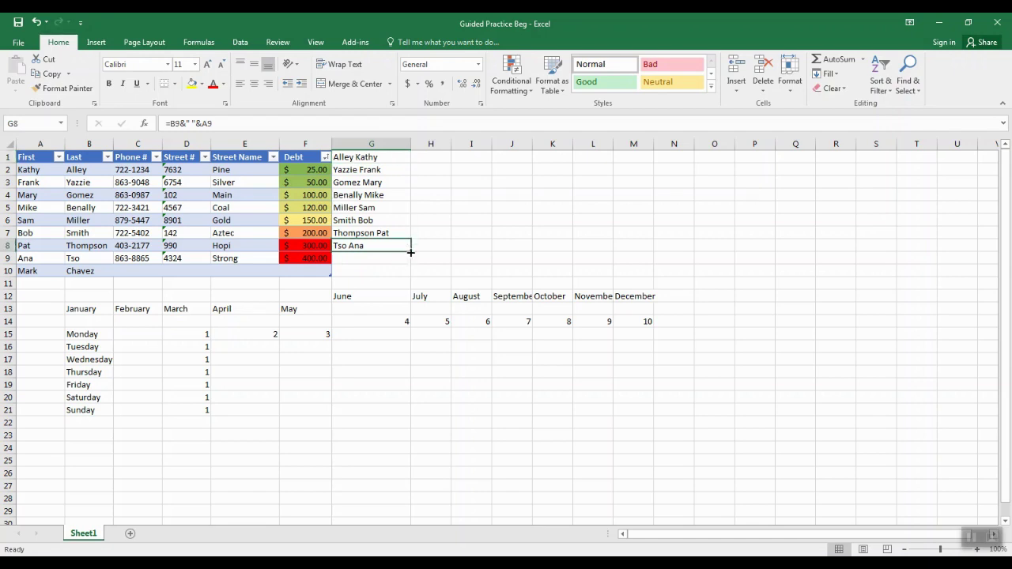
drag(411, 253, 412, 273)
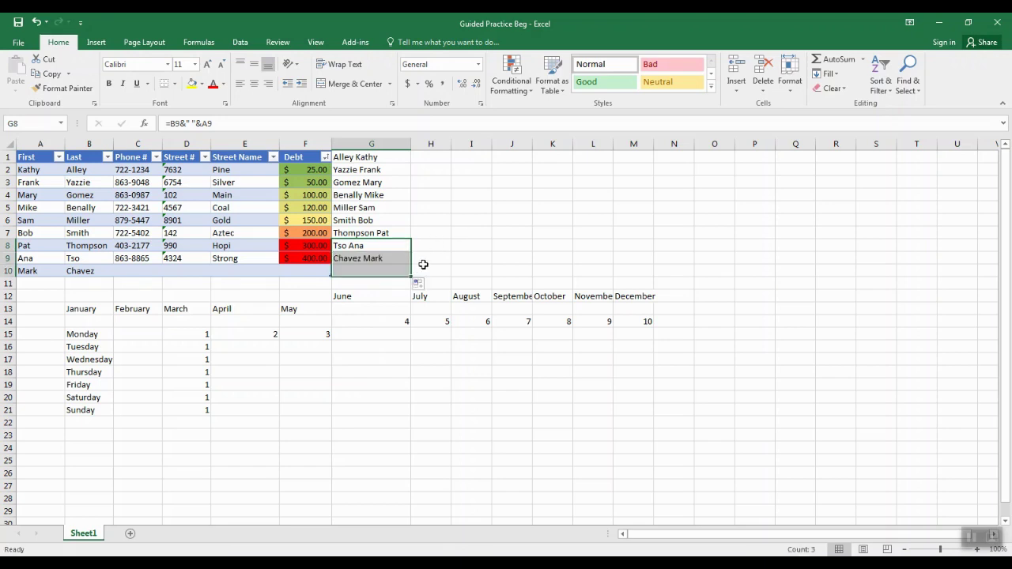
click(427, 259)
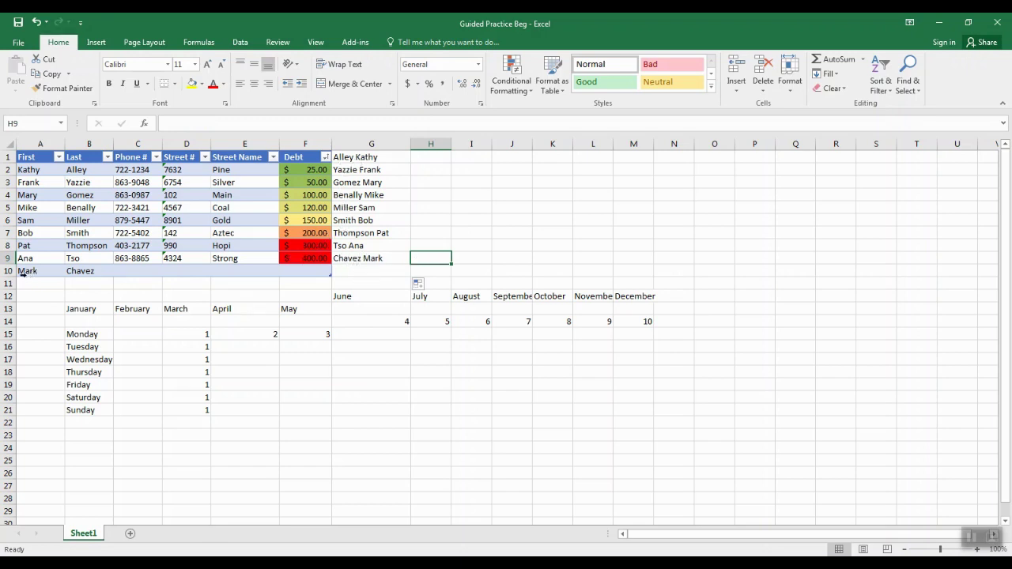
click(364, 259)
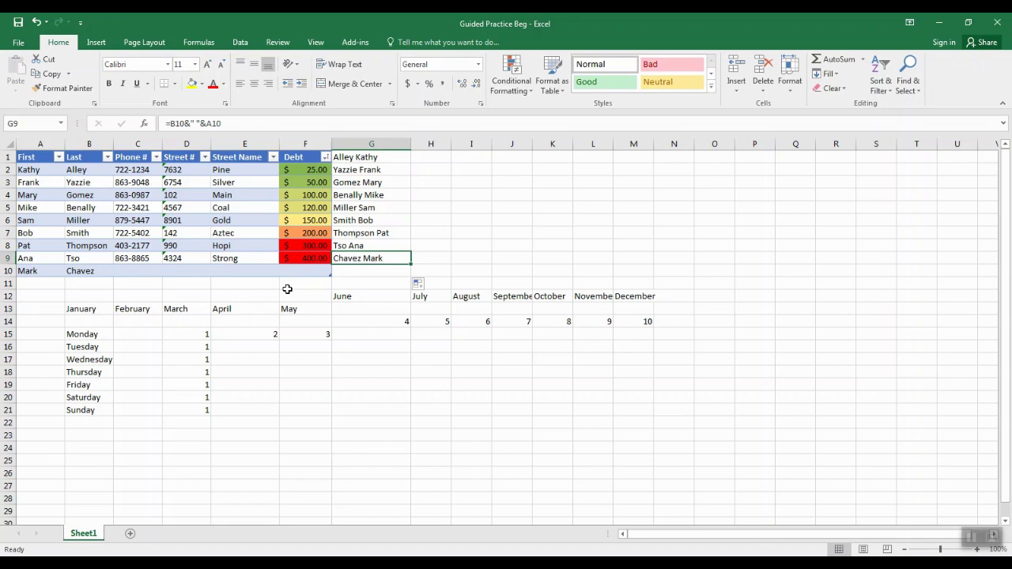
click(971, 539)
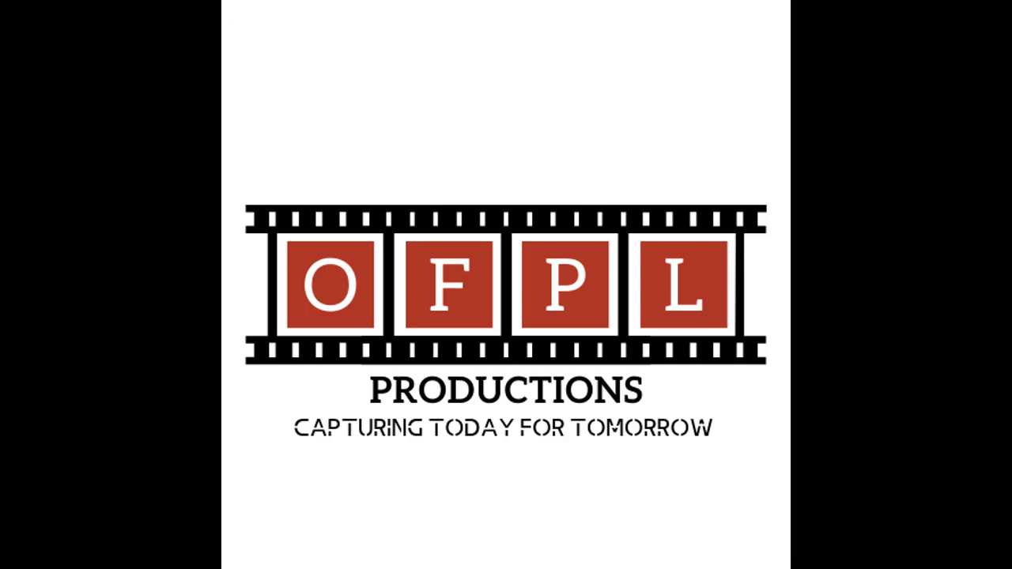